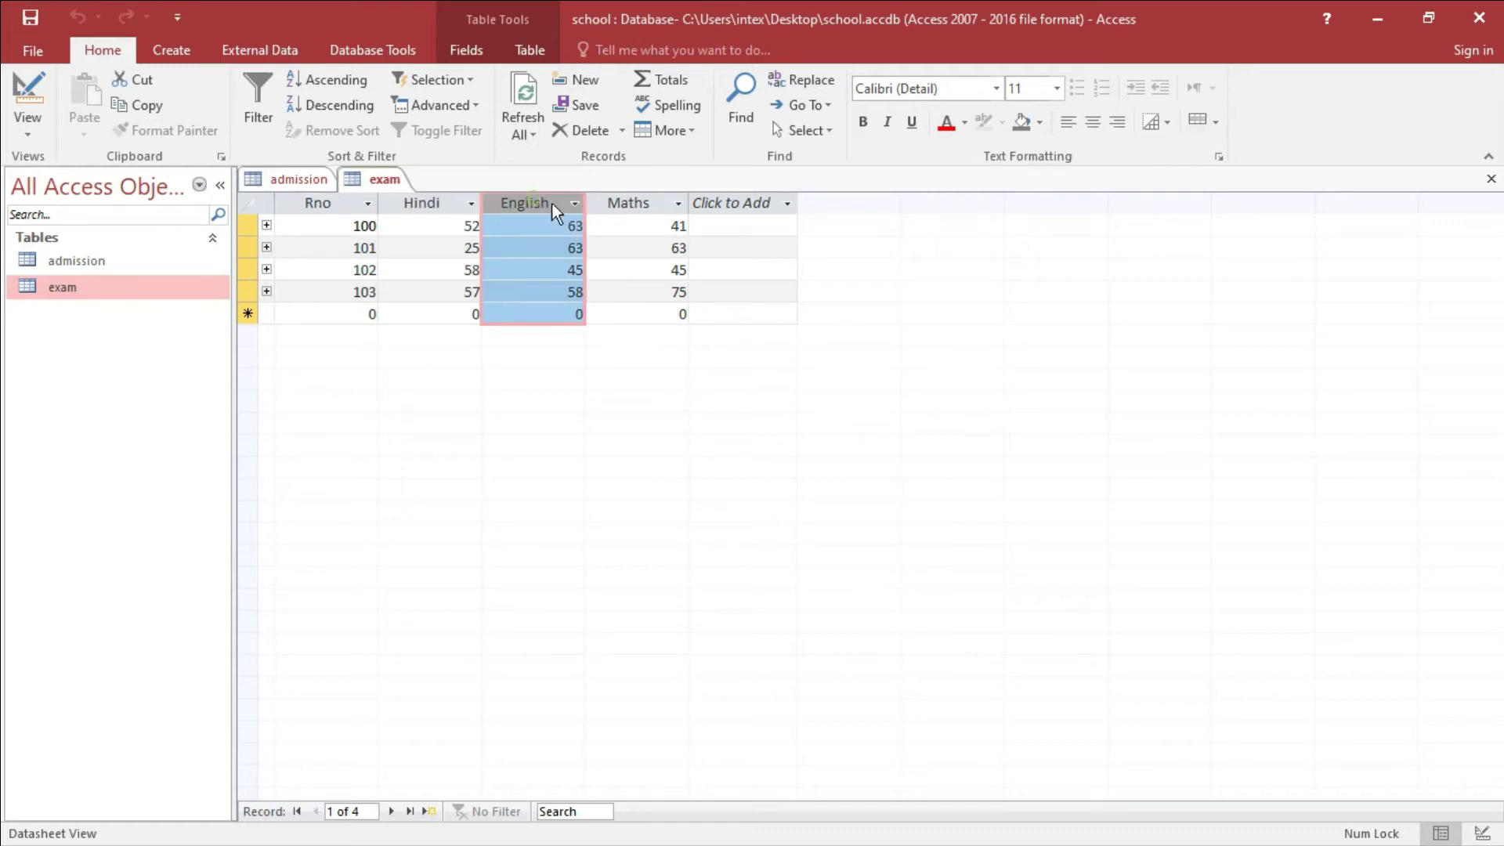
# - Close the open exam and admission tables
pyautogui.click(623, 203)
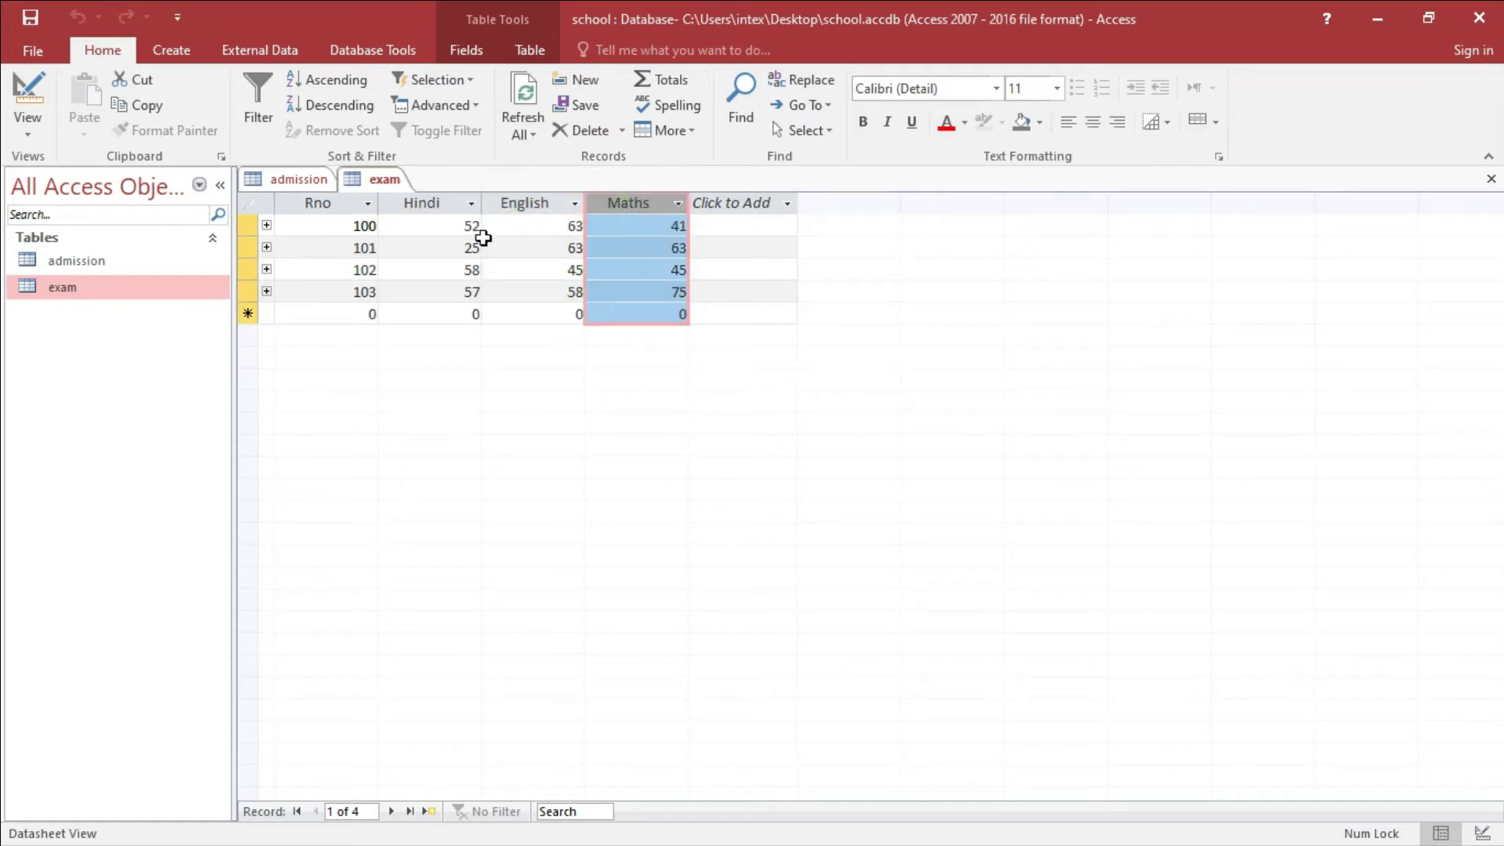
pyautogui.click(82, 260)
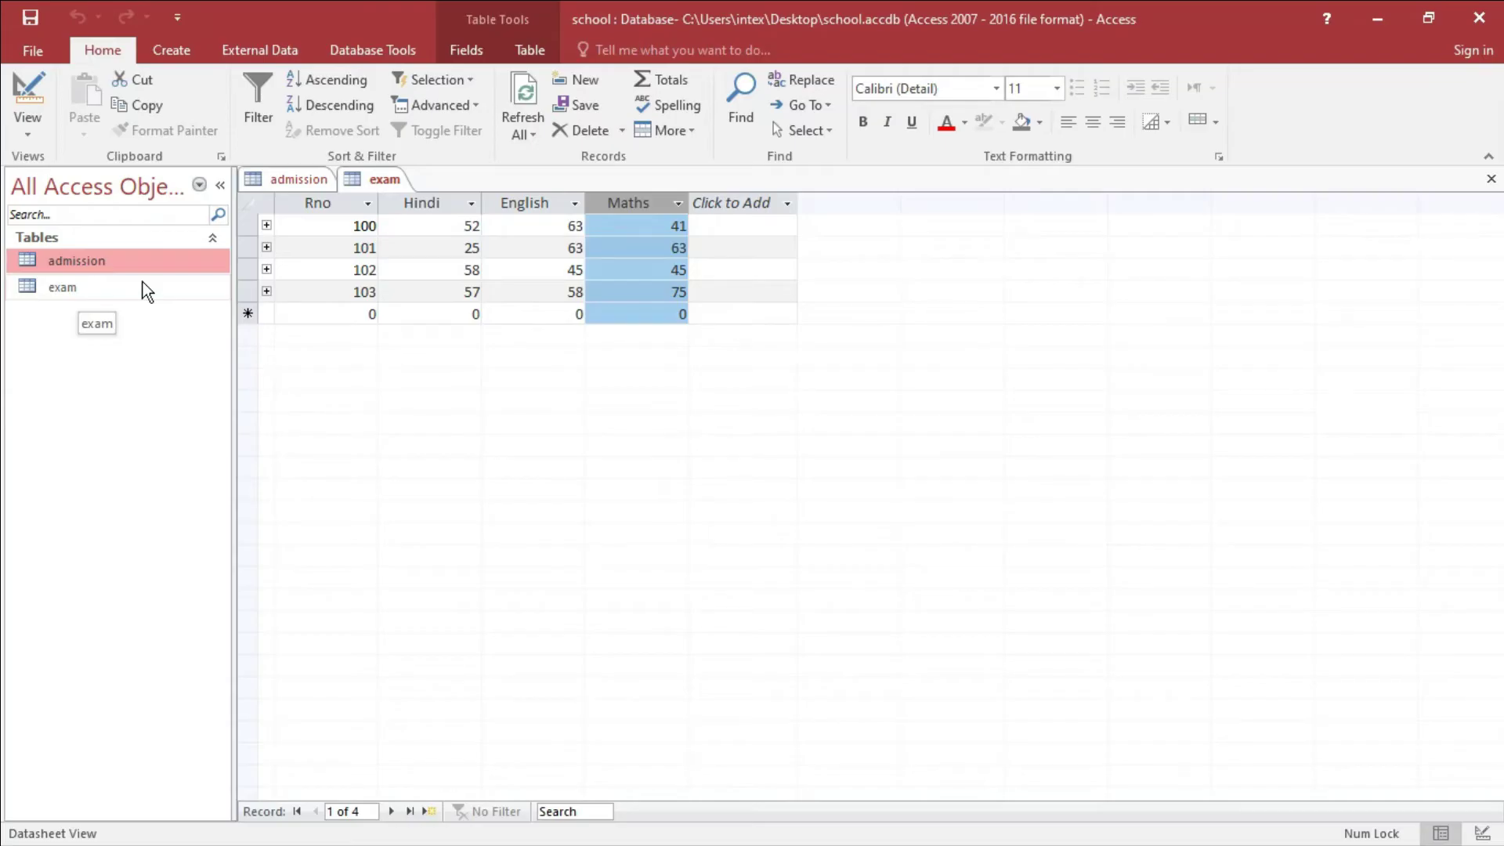
pyautogui.click(1491, 178)
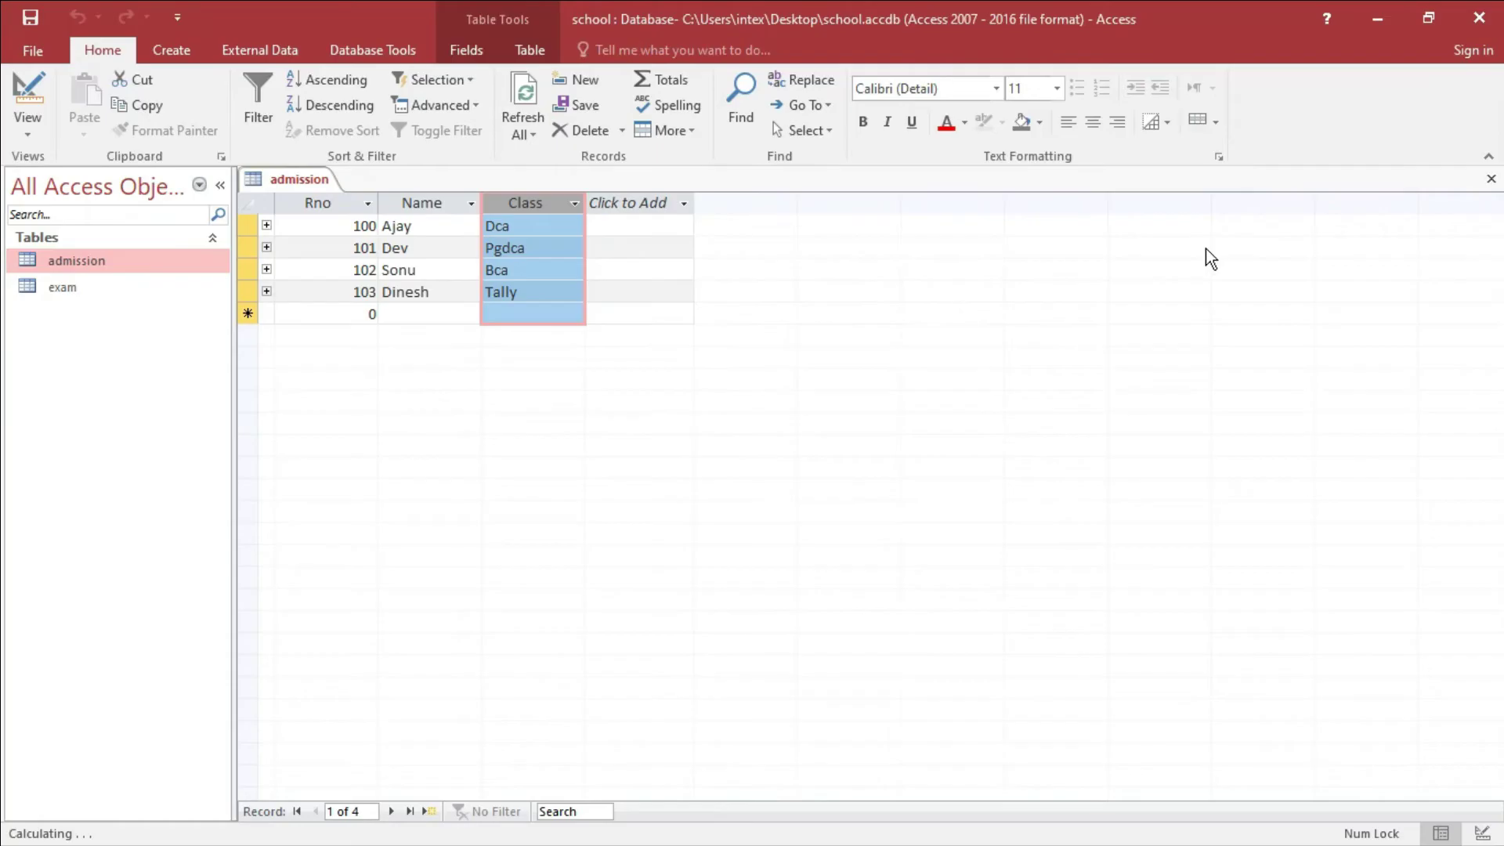
pyautogui.click(1491, 179)
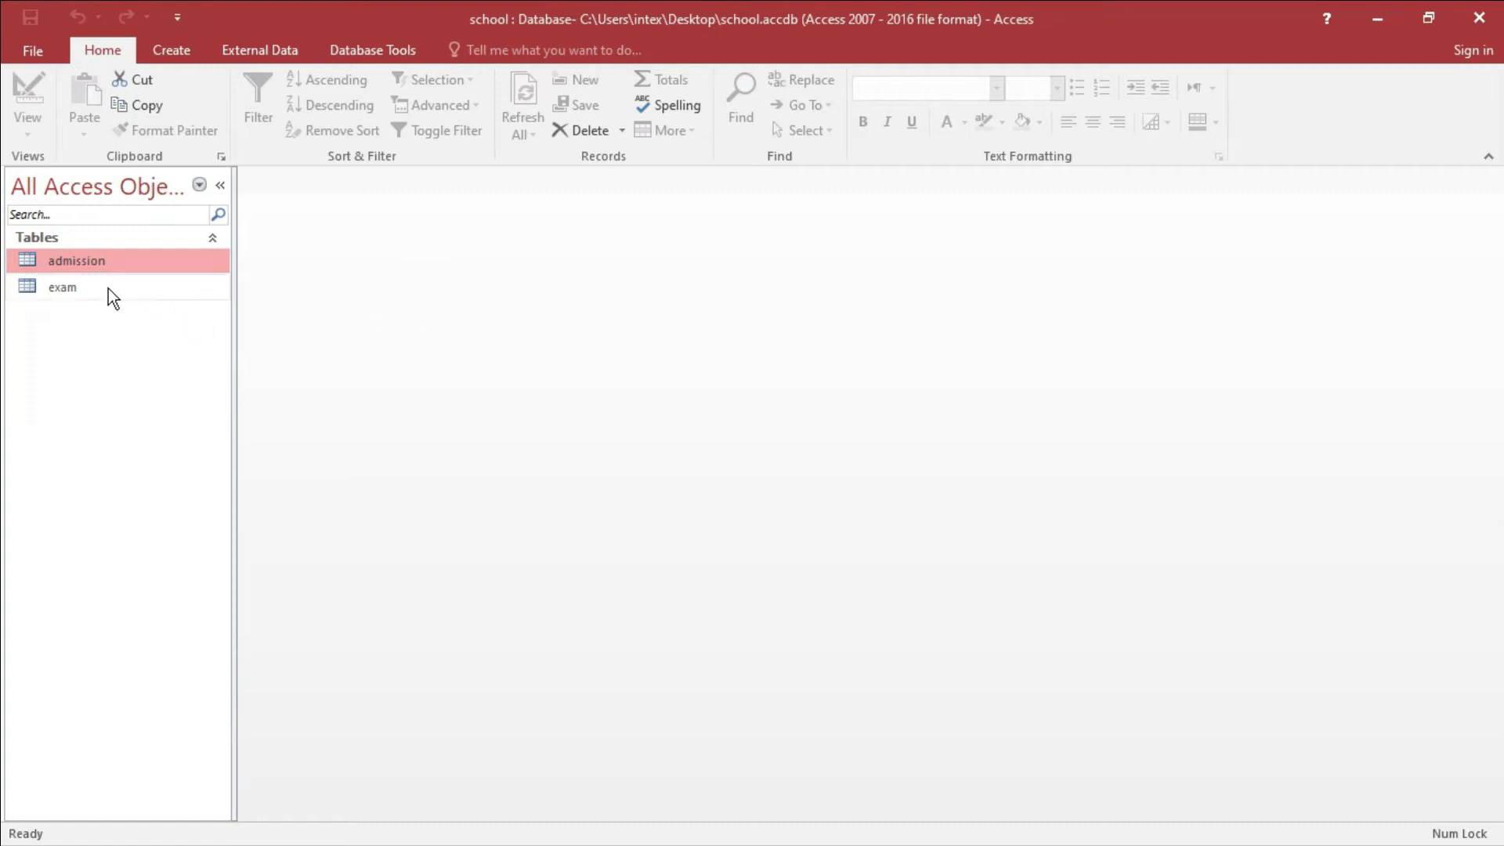
# - Open the admission and exam tables to compare their Rno fields, and return to the admission table
pyautogui.doubleClick(83, 262)
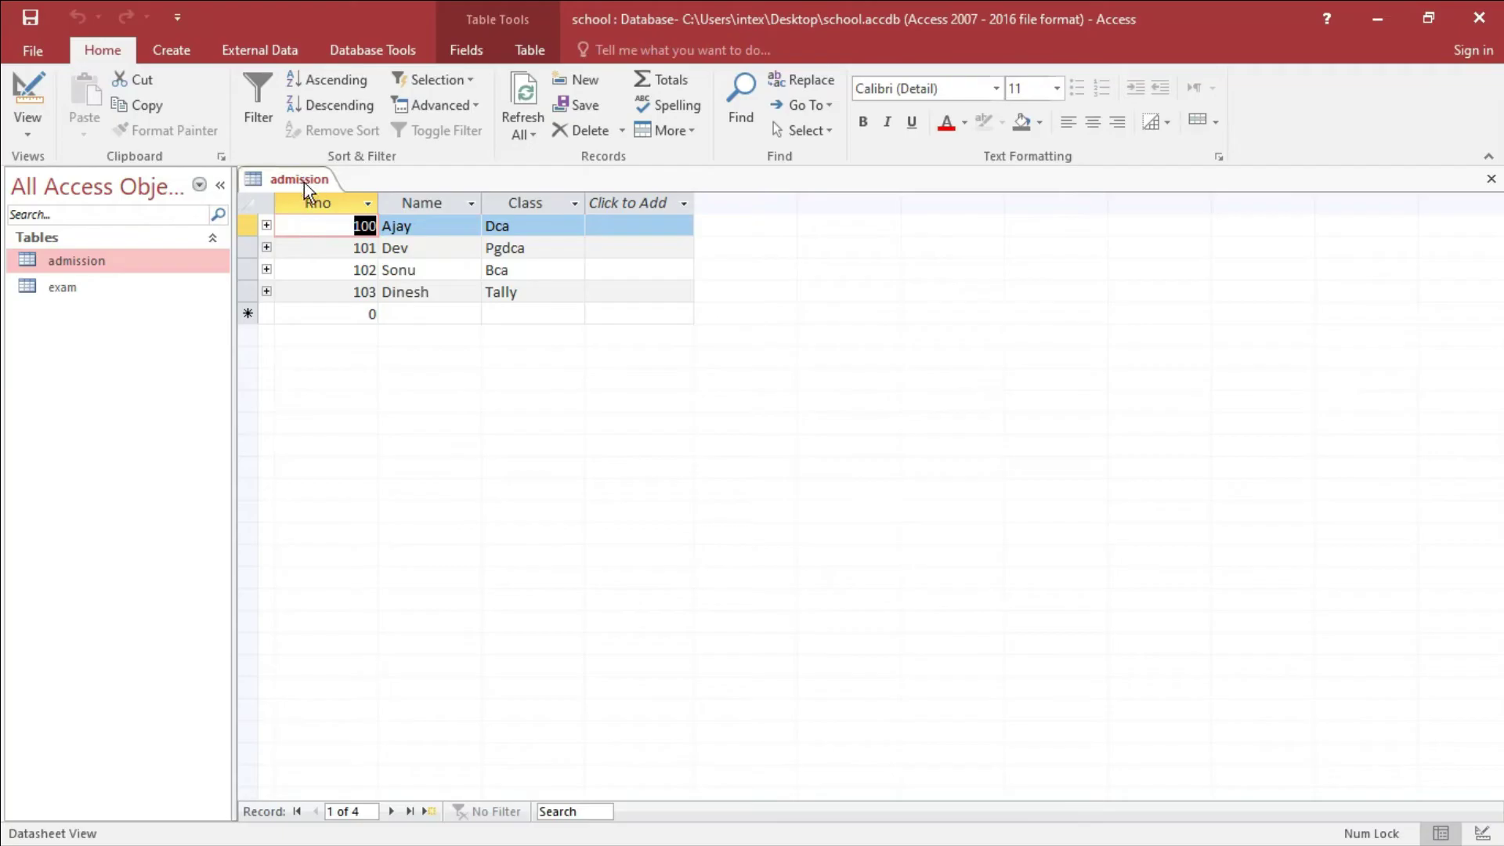
pyautogui.click(320, 203)
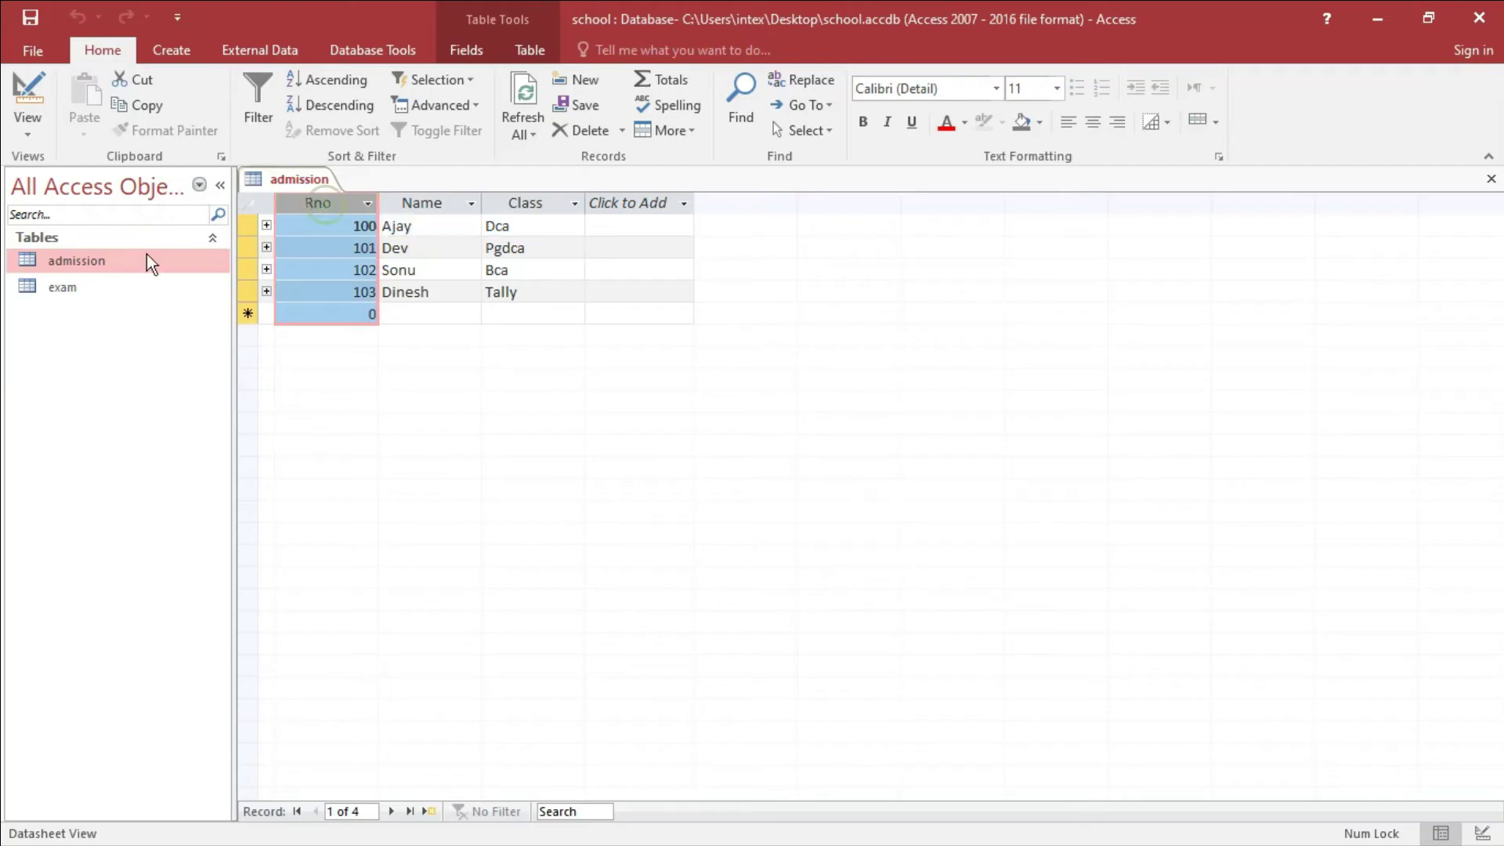
pyautogui.doubleClick(102, 290)
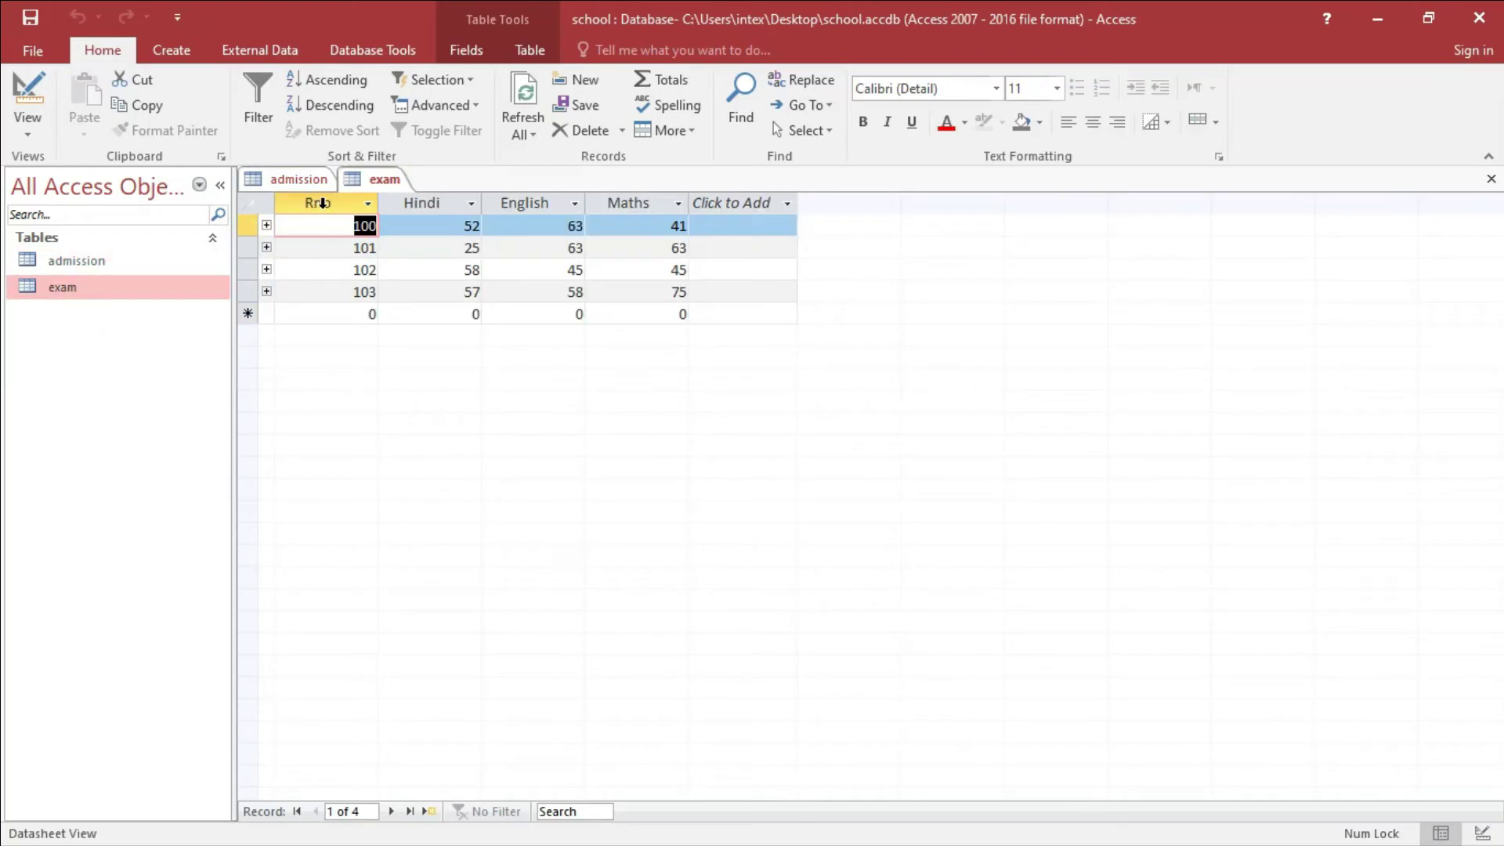
pyautogui.click(299, 180)
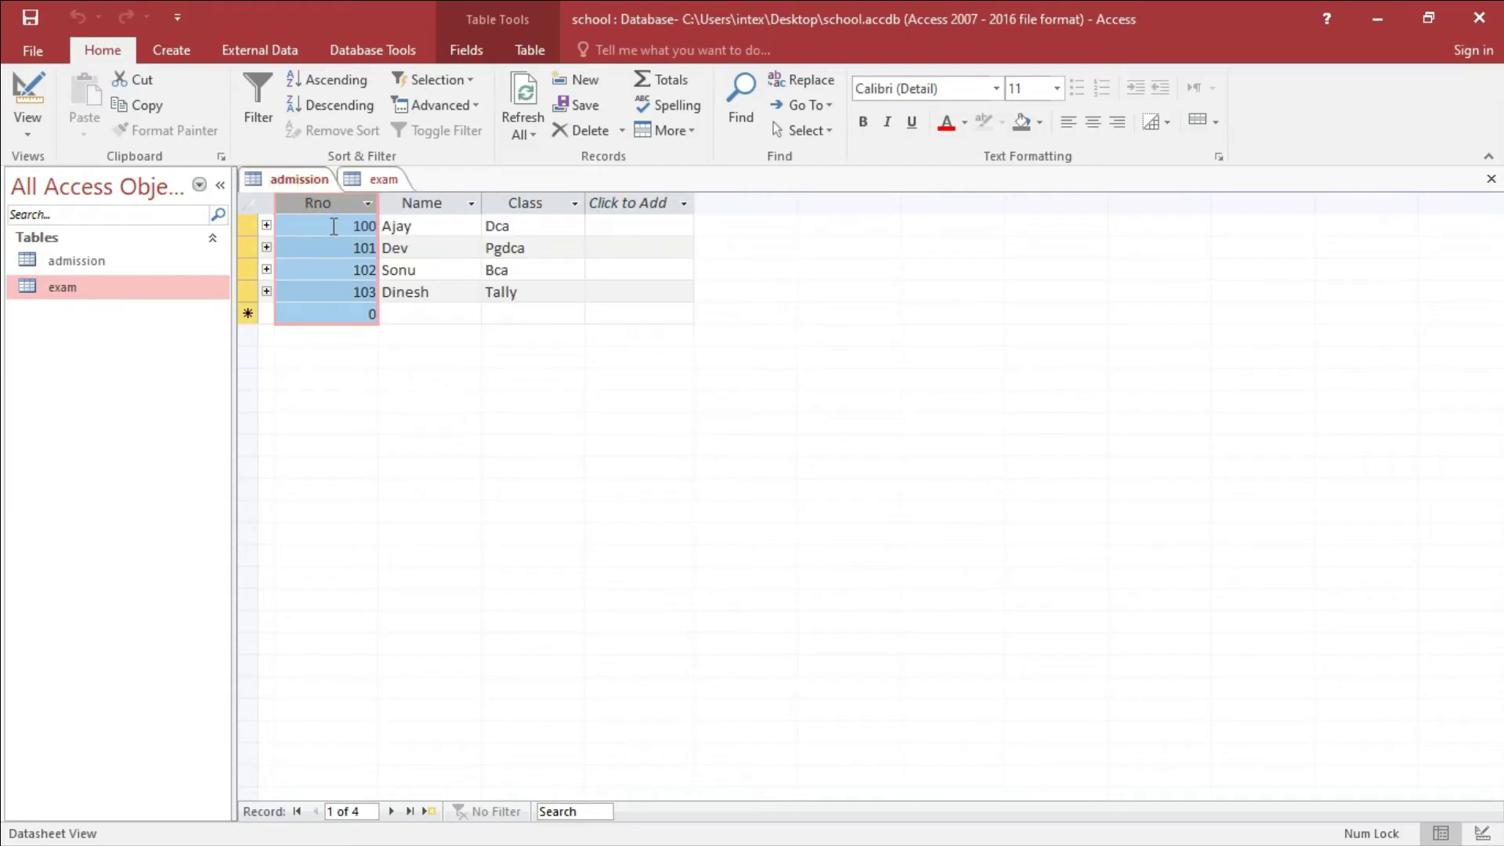
# - Expand the related exam marks under admission records 100 to 103 to inspect them, and close both tables
pyautogui.click(268, 231)
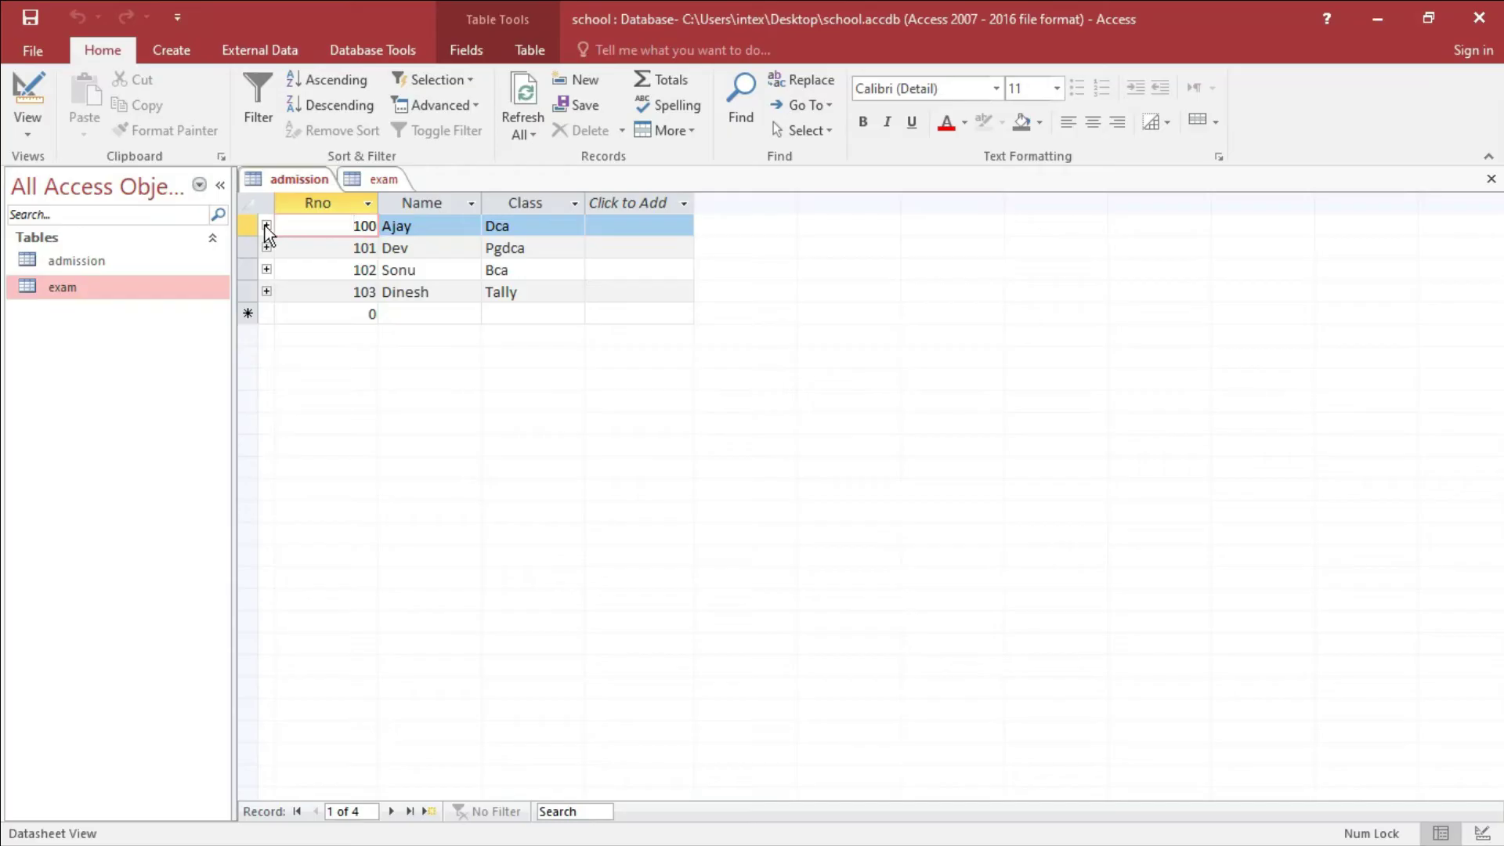
pyautogui.click(266, 226)
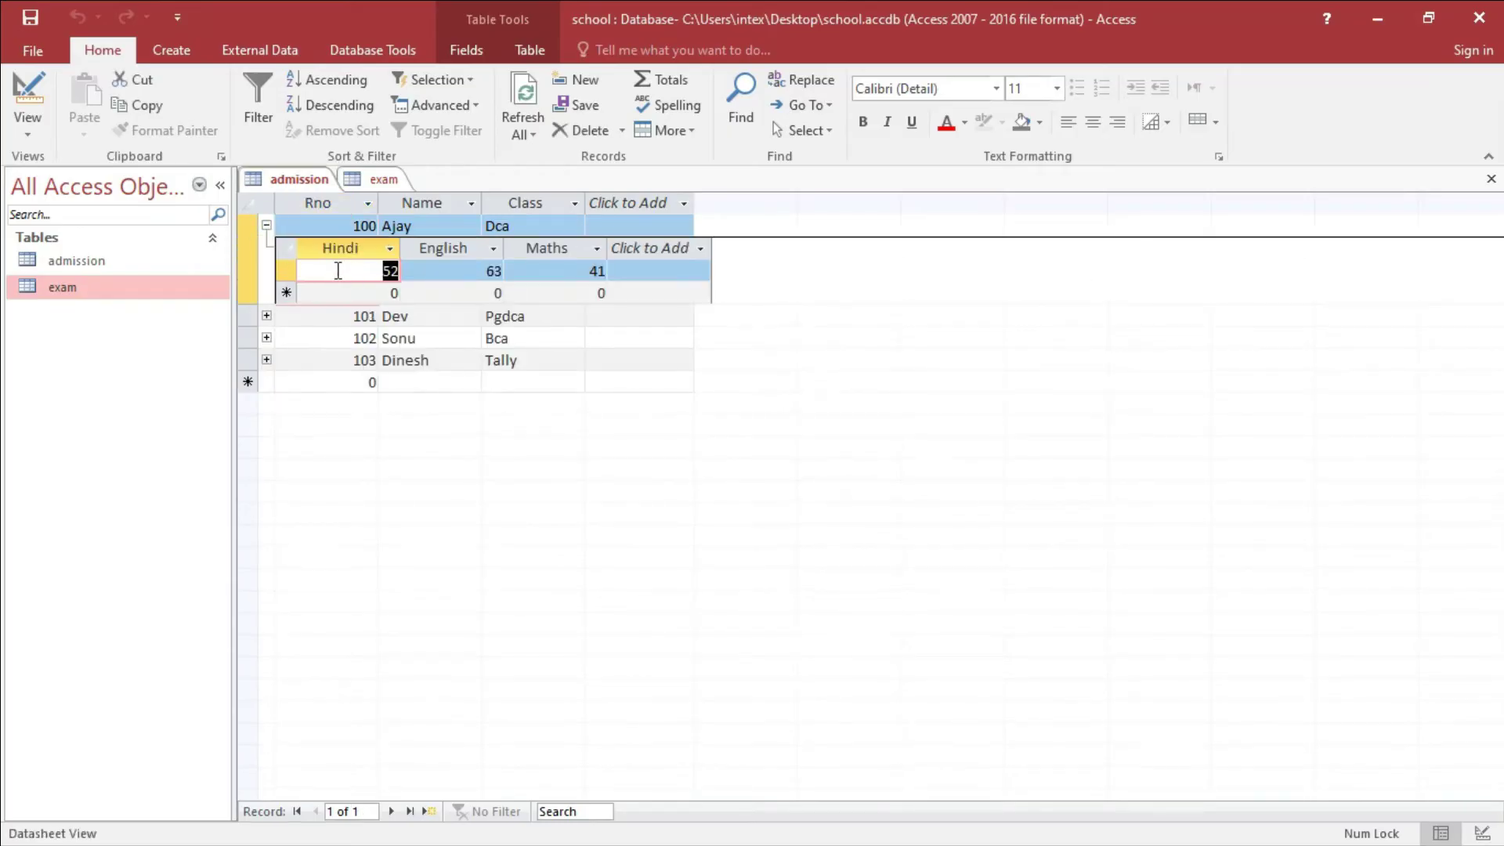
pyautogui.click(266, 315)
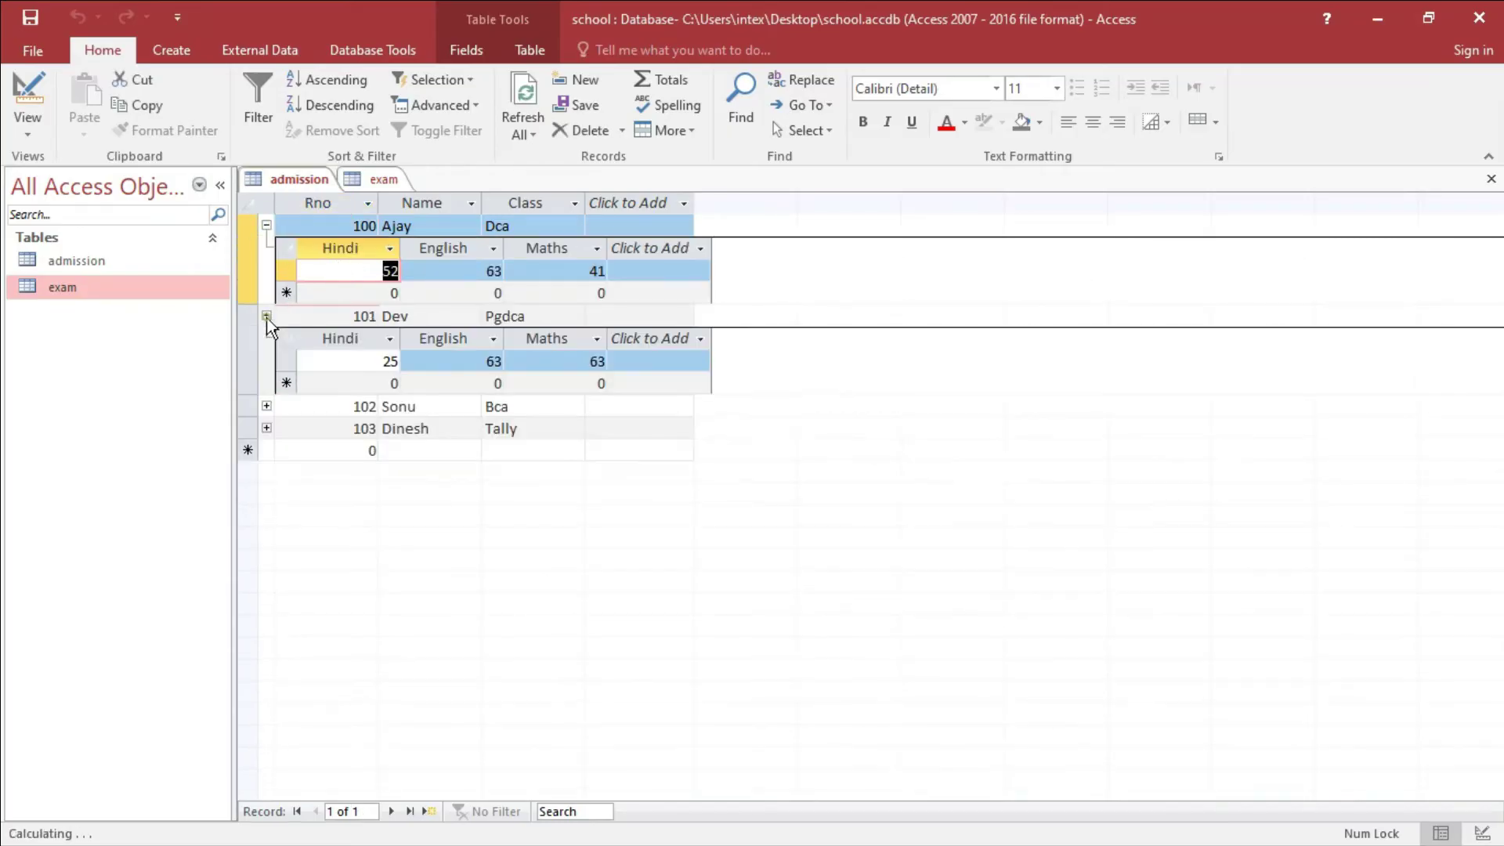
pyautogui.click(267, 406)
pyautogui.click(266, 497)
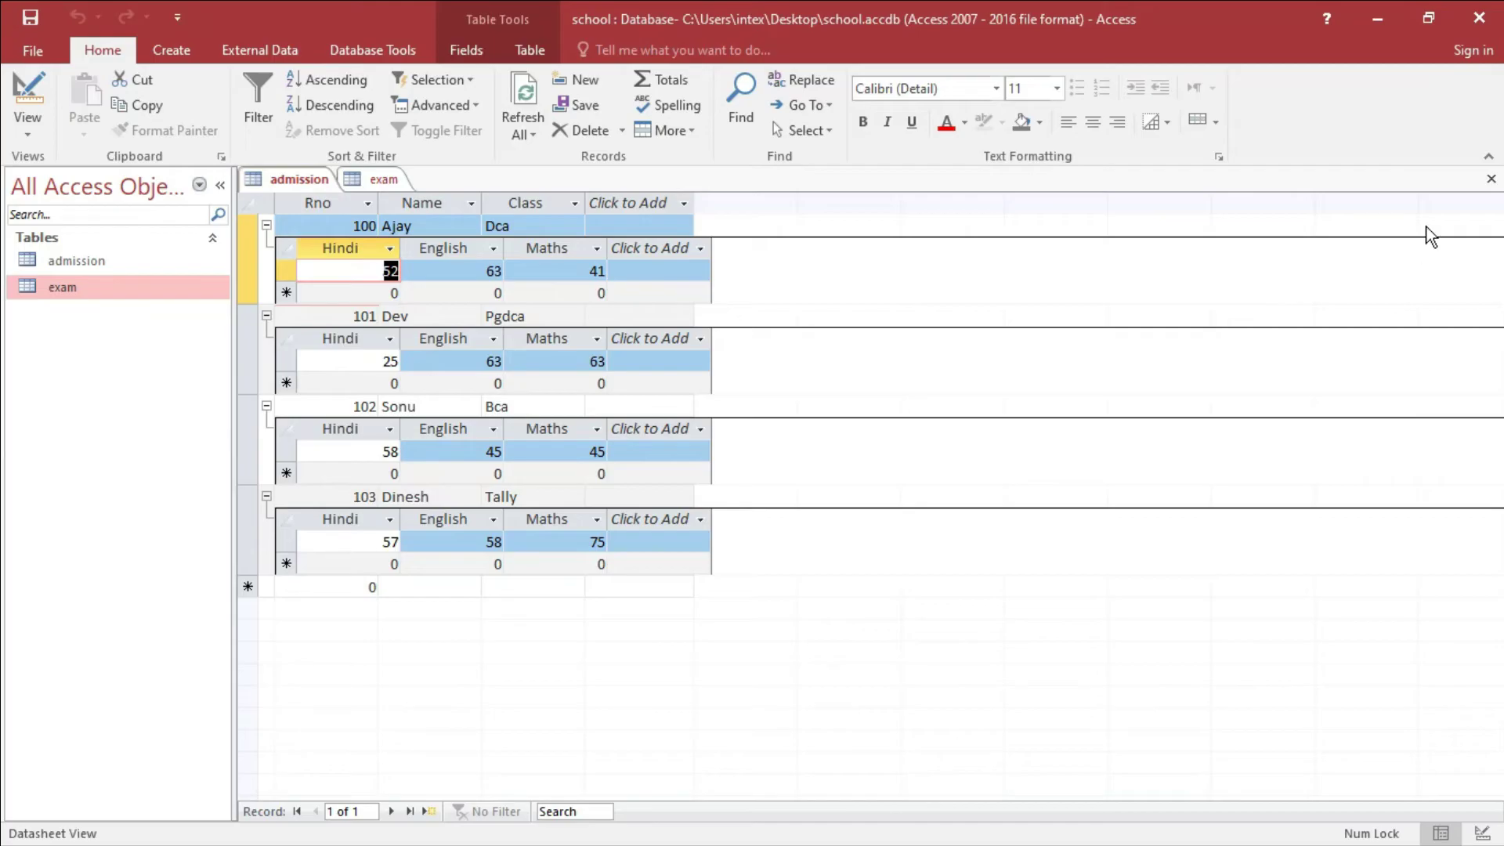
pyautogui.click(1490, 180)
pyautogui.click(1489, 180)
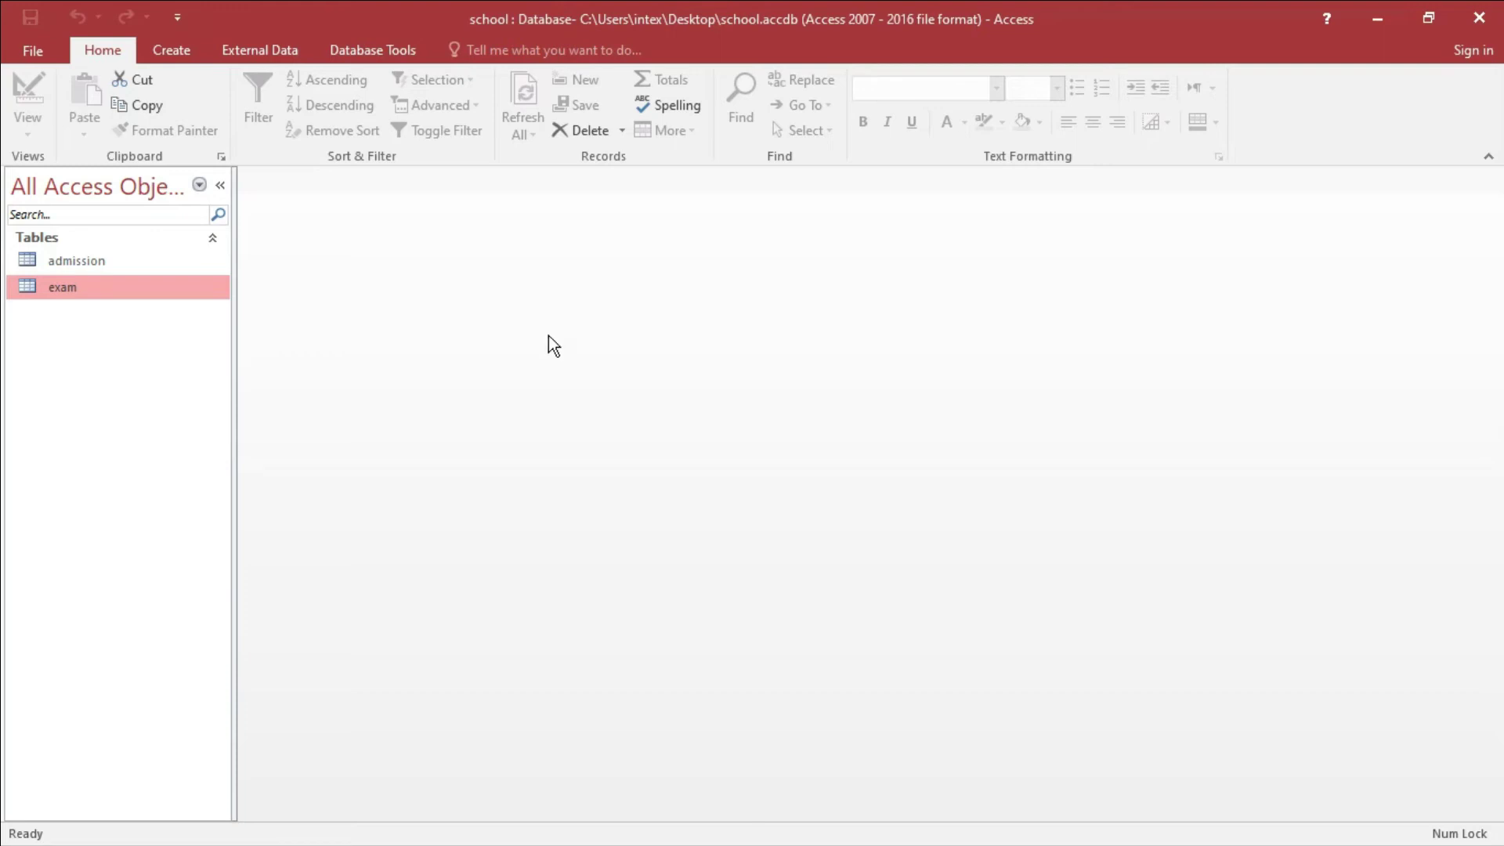
# - Review the Rno values in the admission table and in the exam table, closing each table after viewing
pyautogui.doubleClick(130, 264)
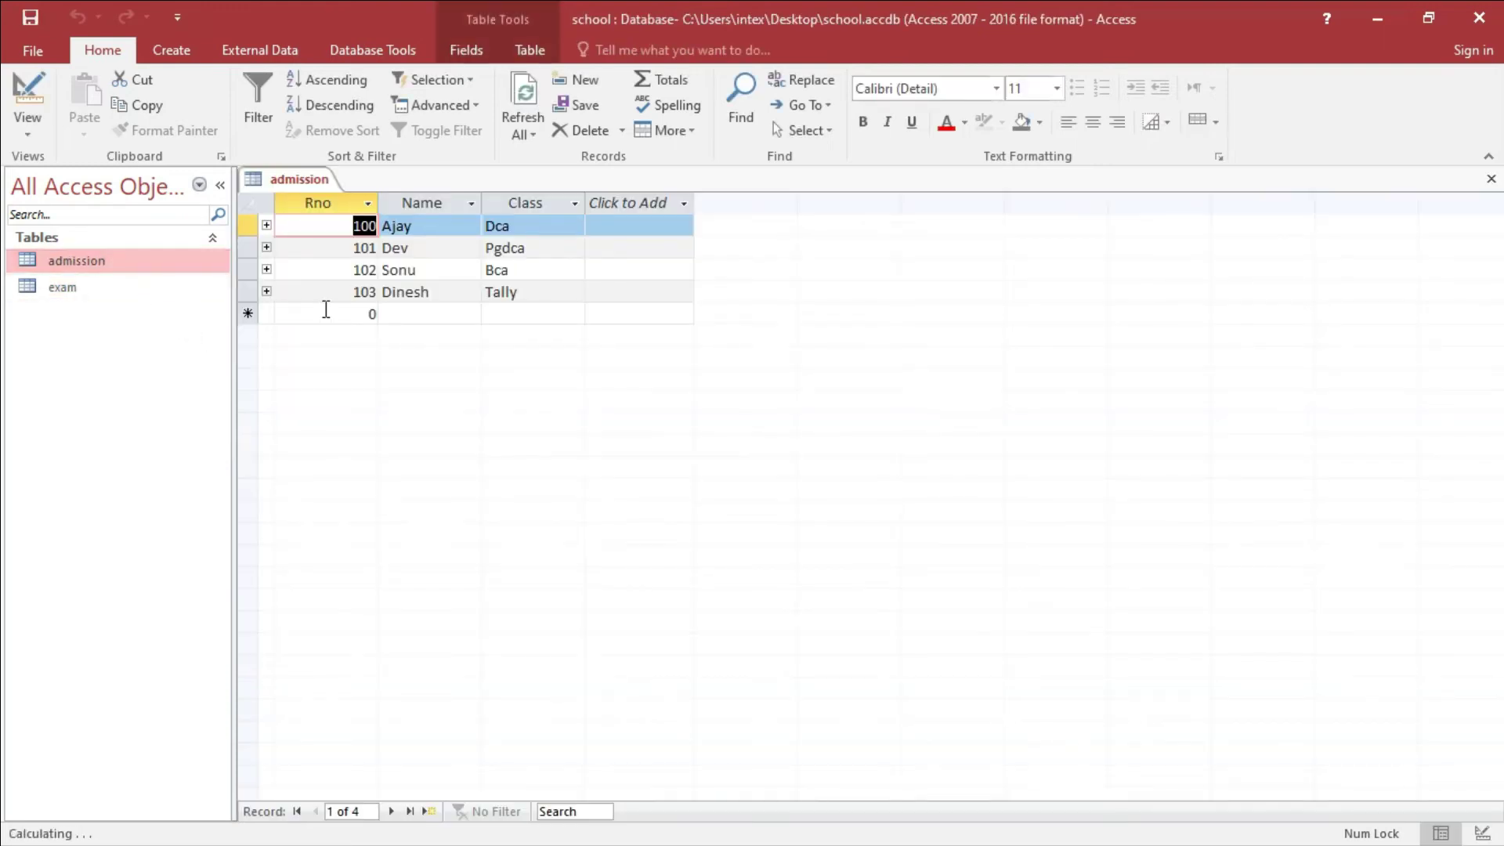
pyautogui.click(353, 227)
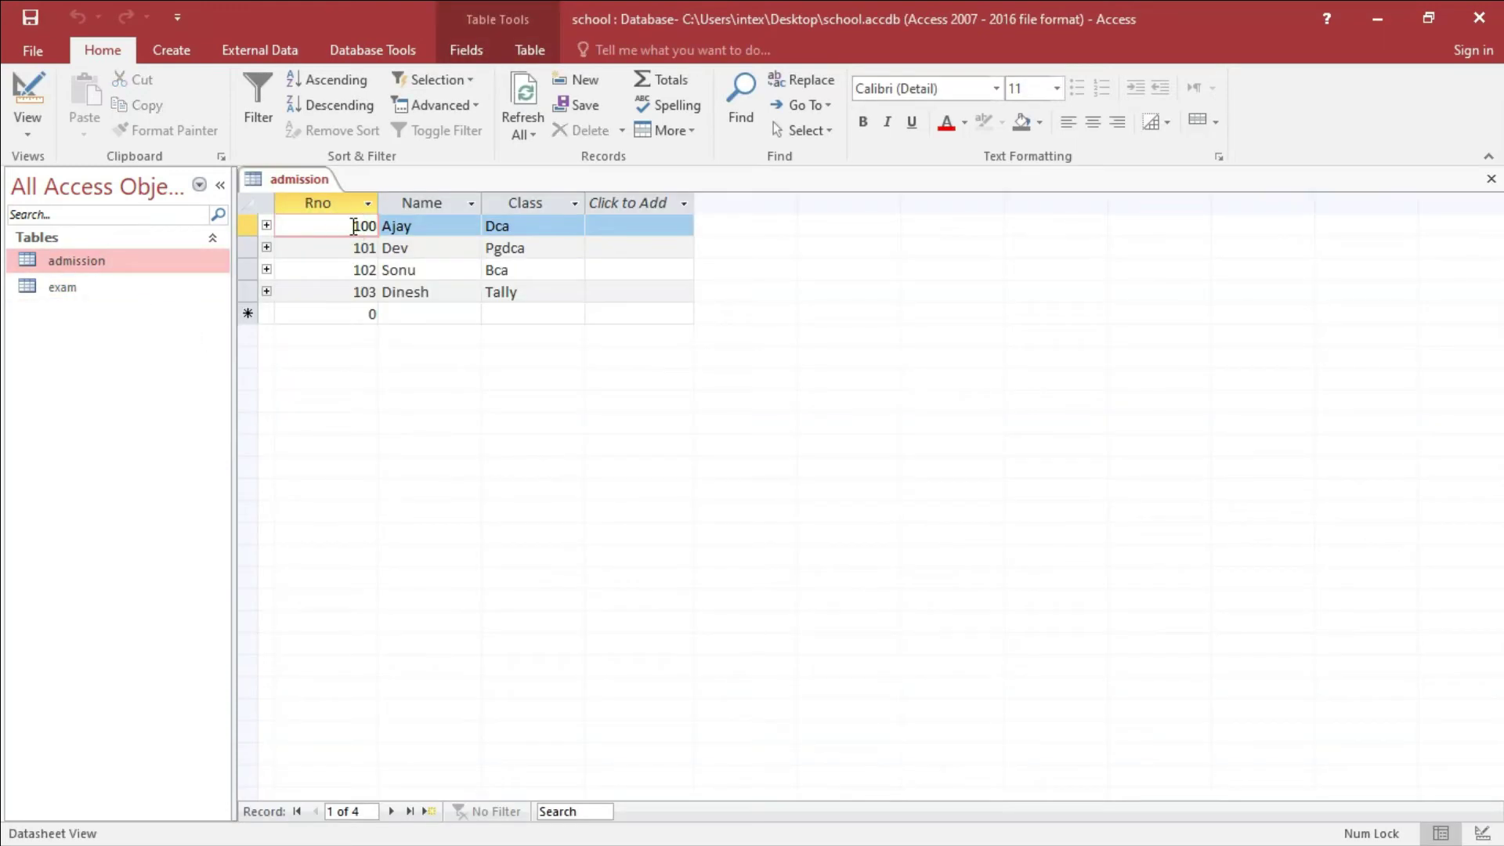
pyautogui.click(353, 248)
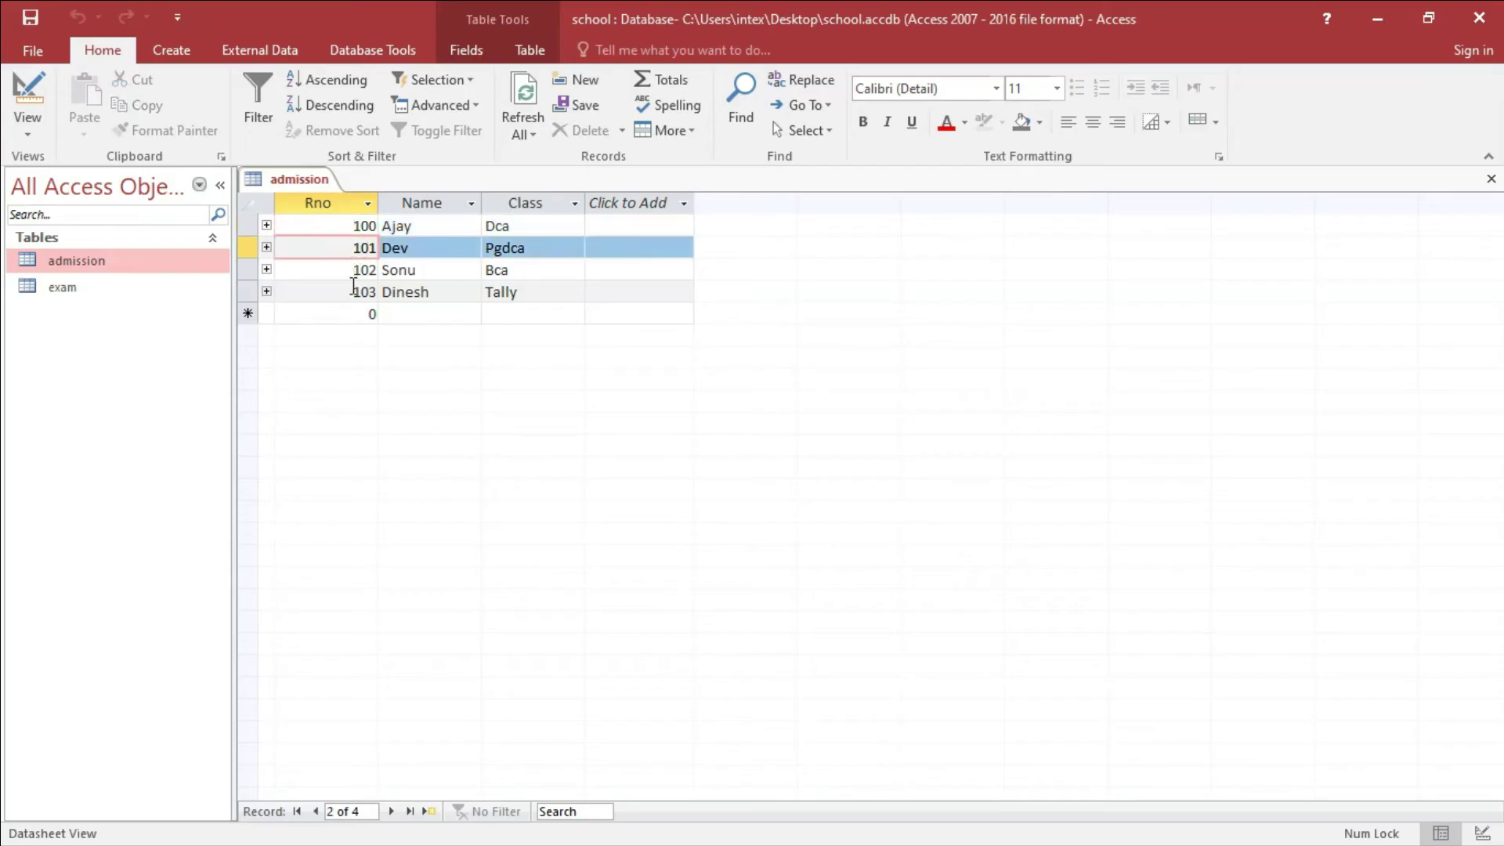
pyautogui.click(353, 270)
pyautogui.click(355, 292)
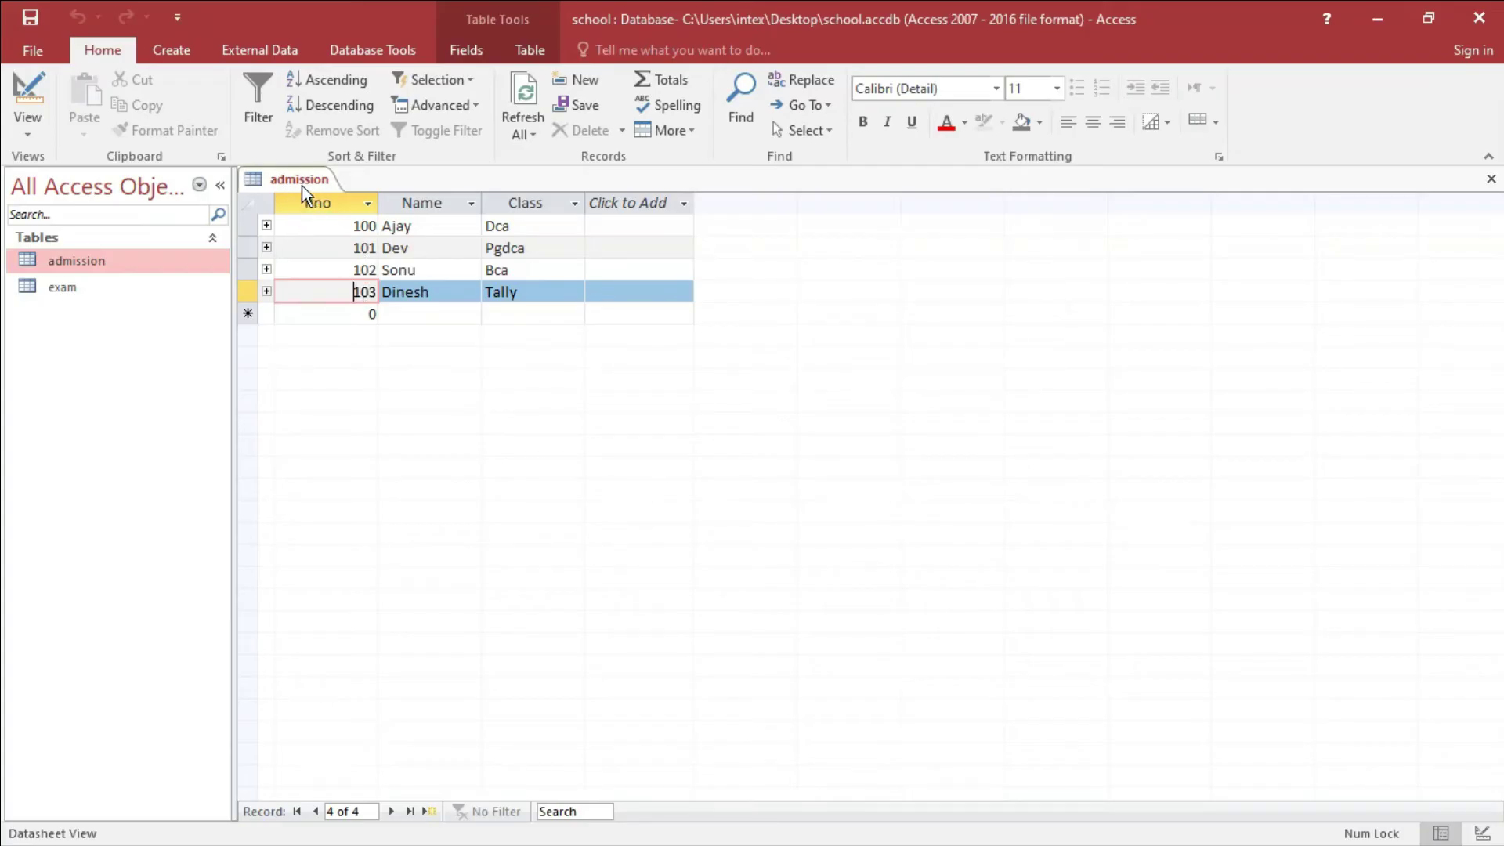
pyautogui.click(1491, 178)
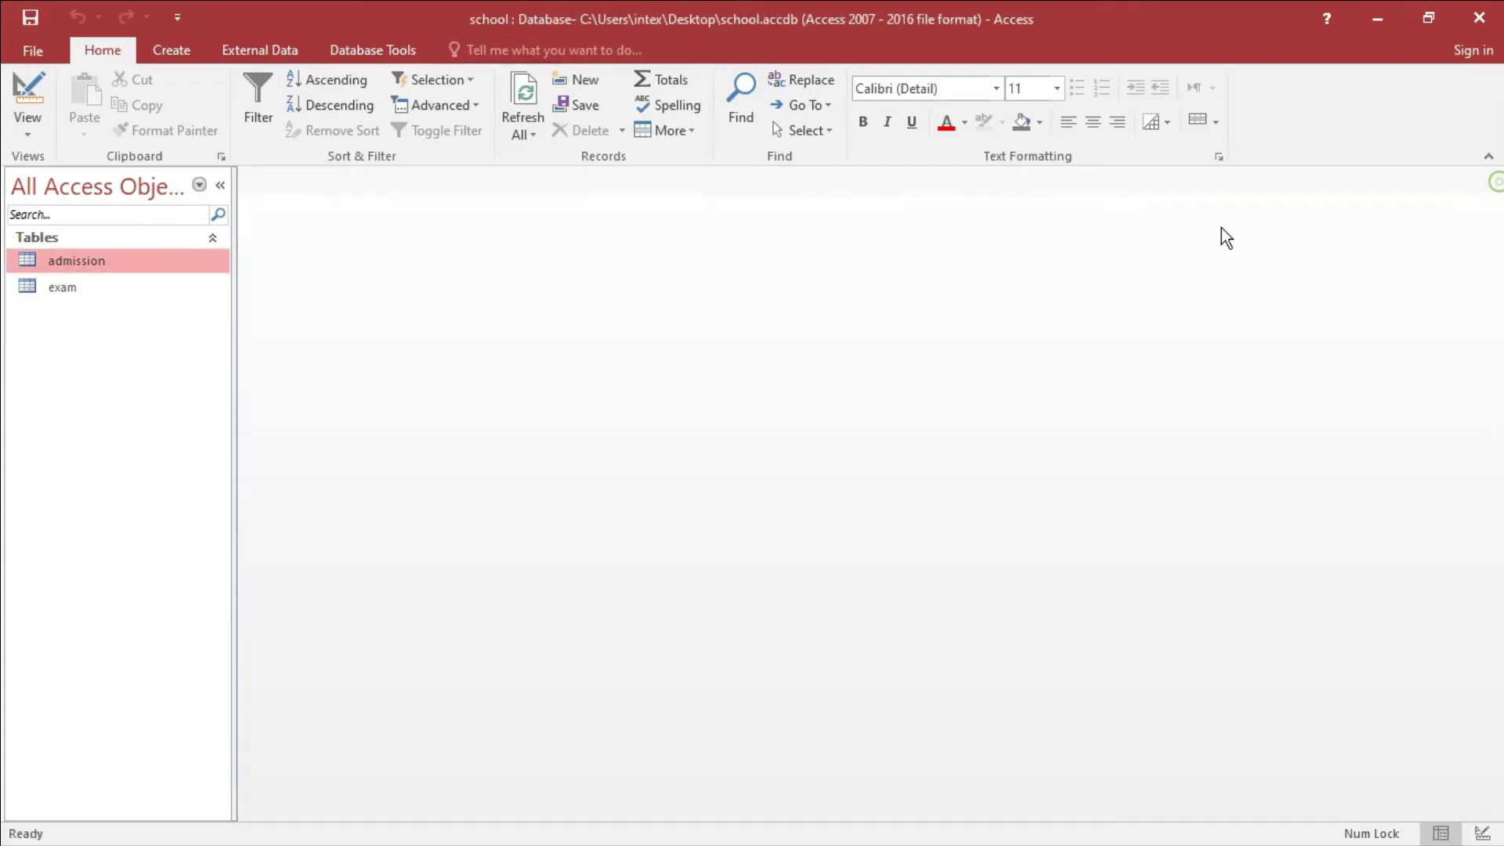
pyautogui.doubleClick(110, 285)
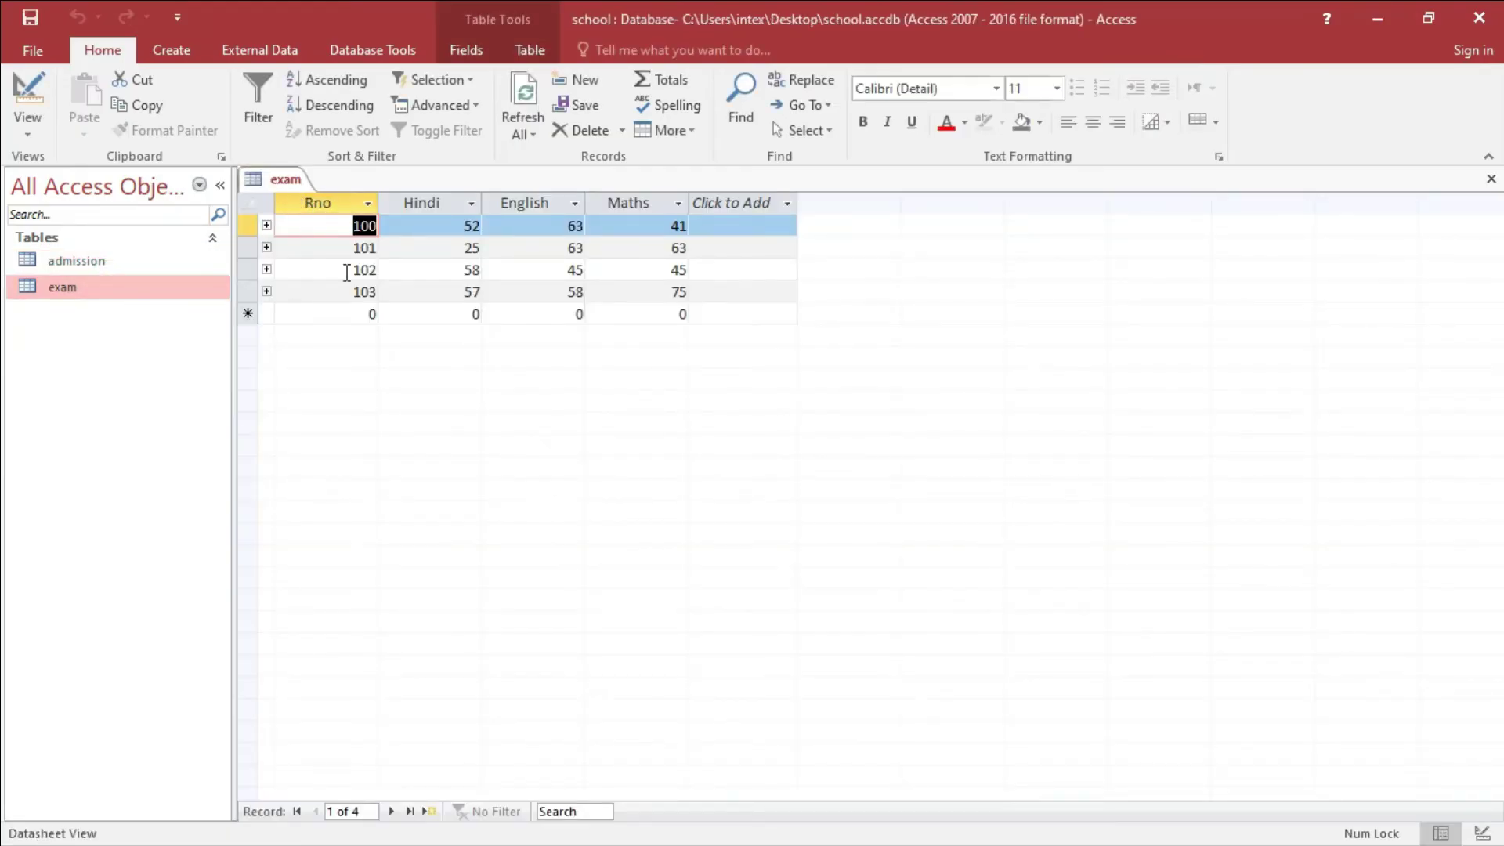
pyautogui.click(1492, 179)
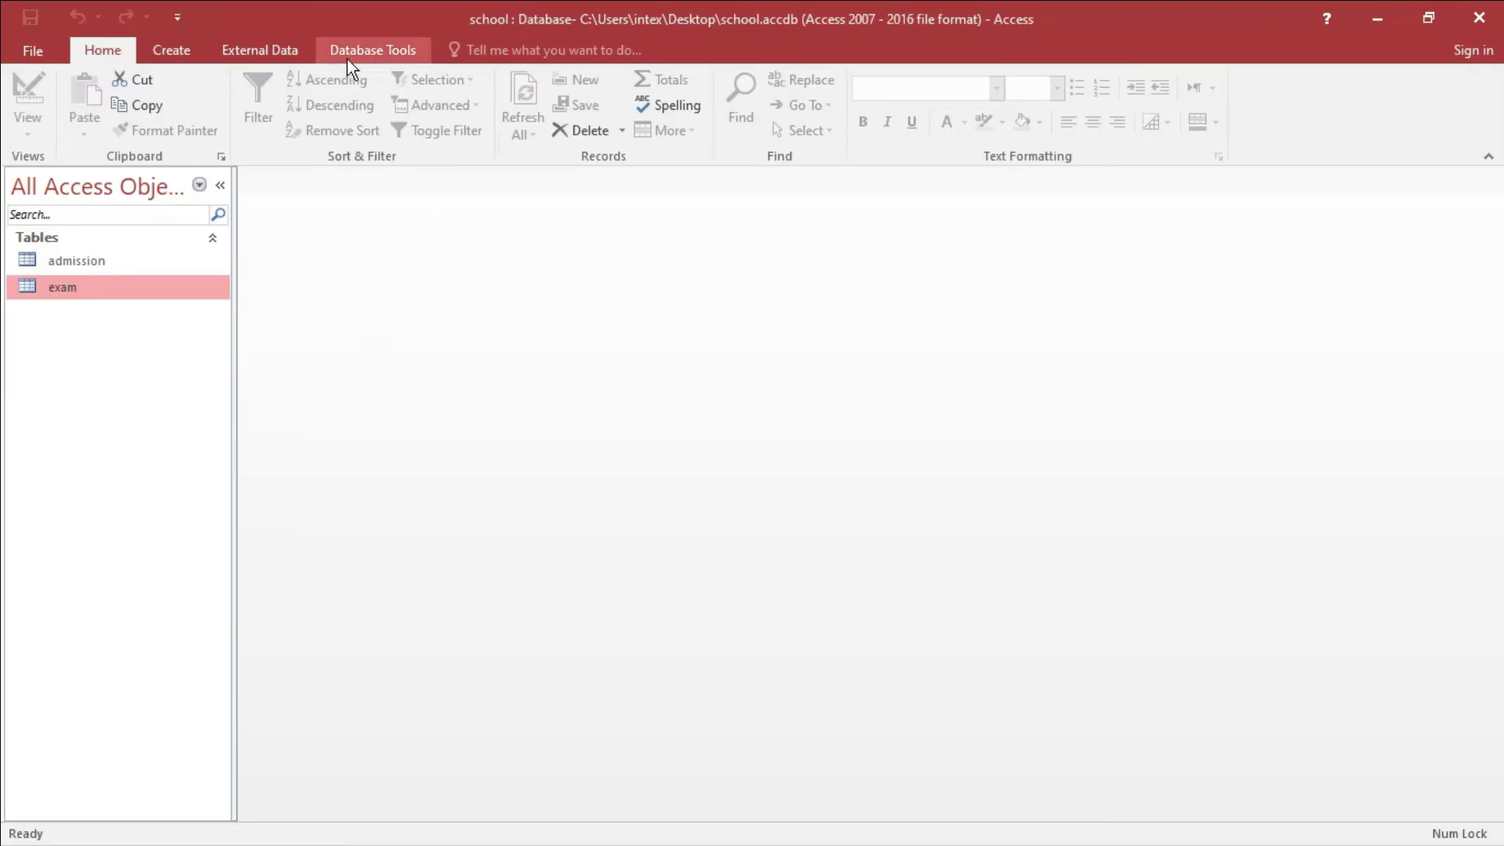
# - Open the database relationships layout and move the exam table farther away from the admission table
pyautogui.click(379, 50)
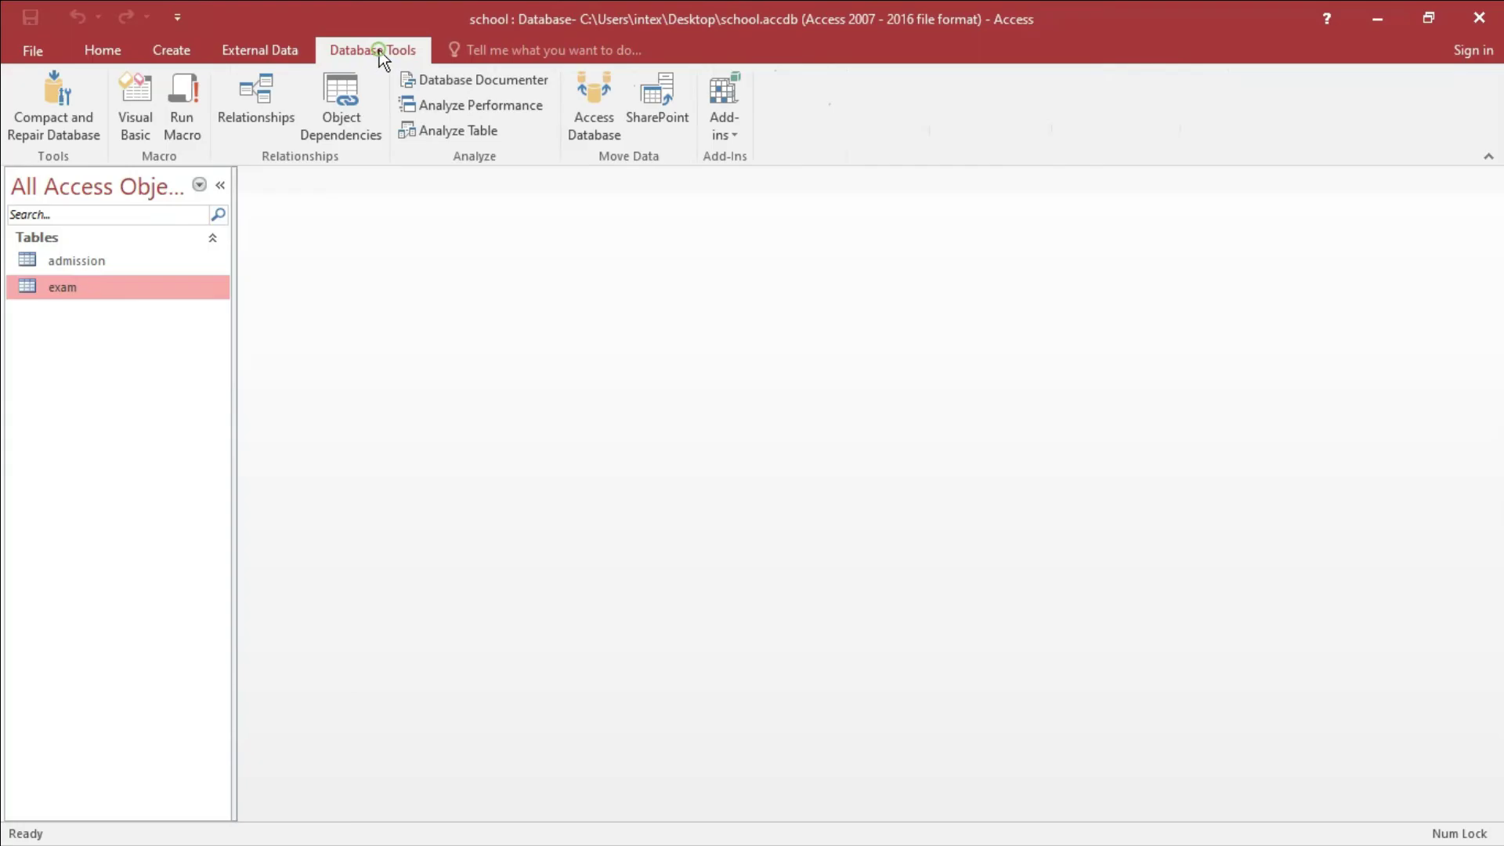
pyautogui.click(271, 116)
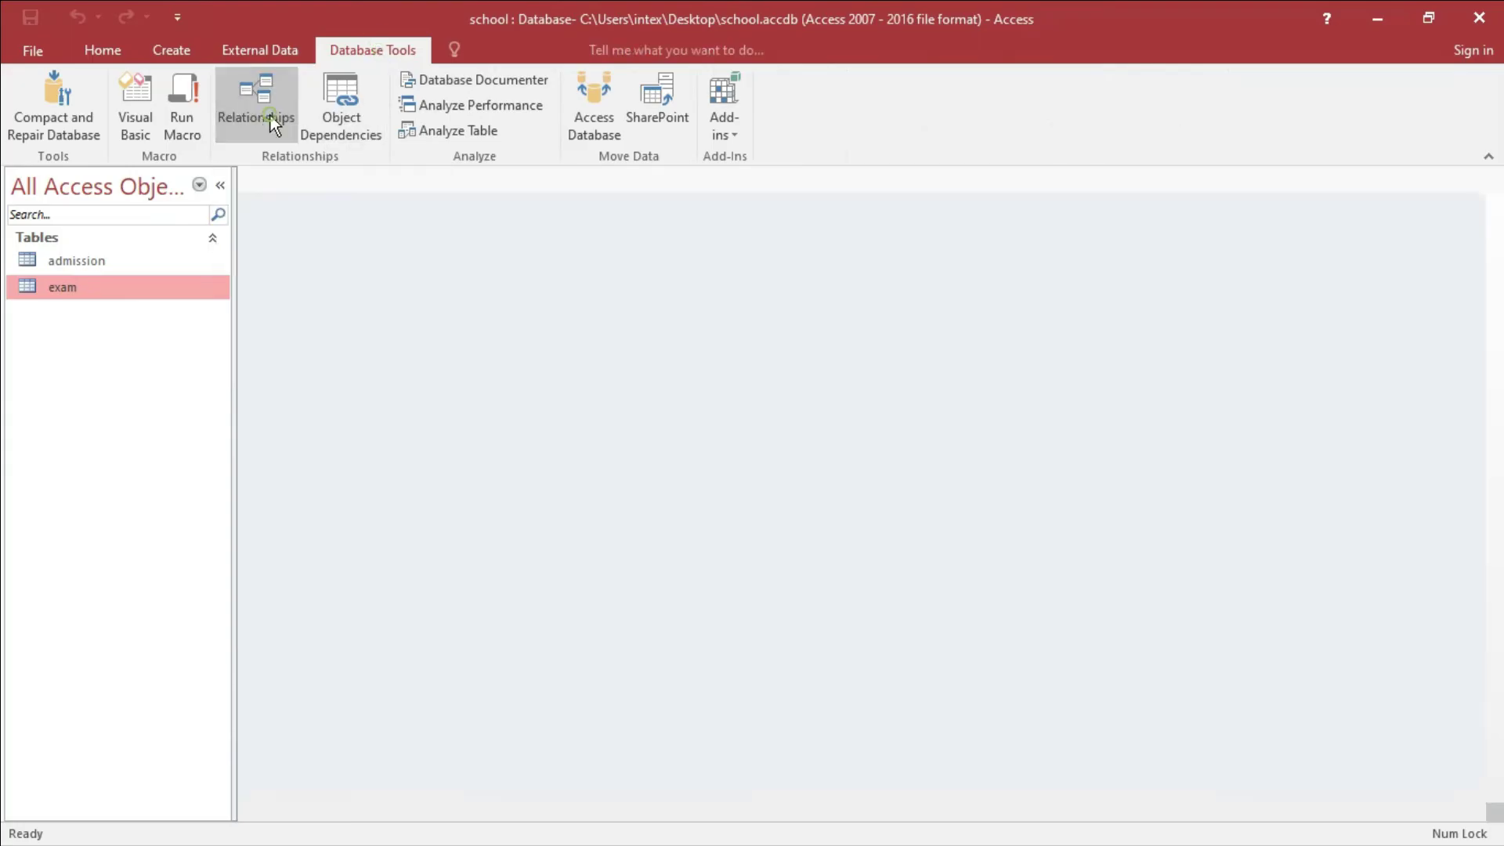
pyautogui.moveTo(690, 477); pyautogui.dragTo(925, 419)
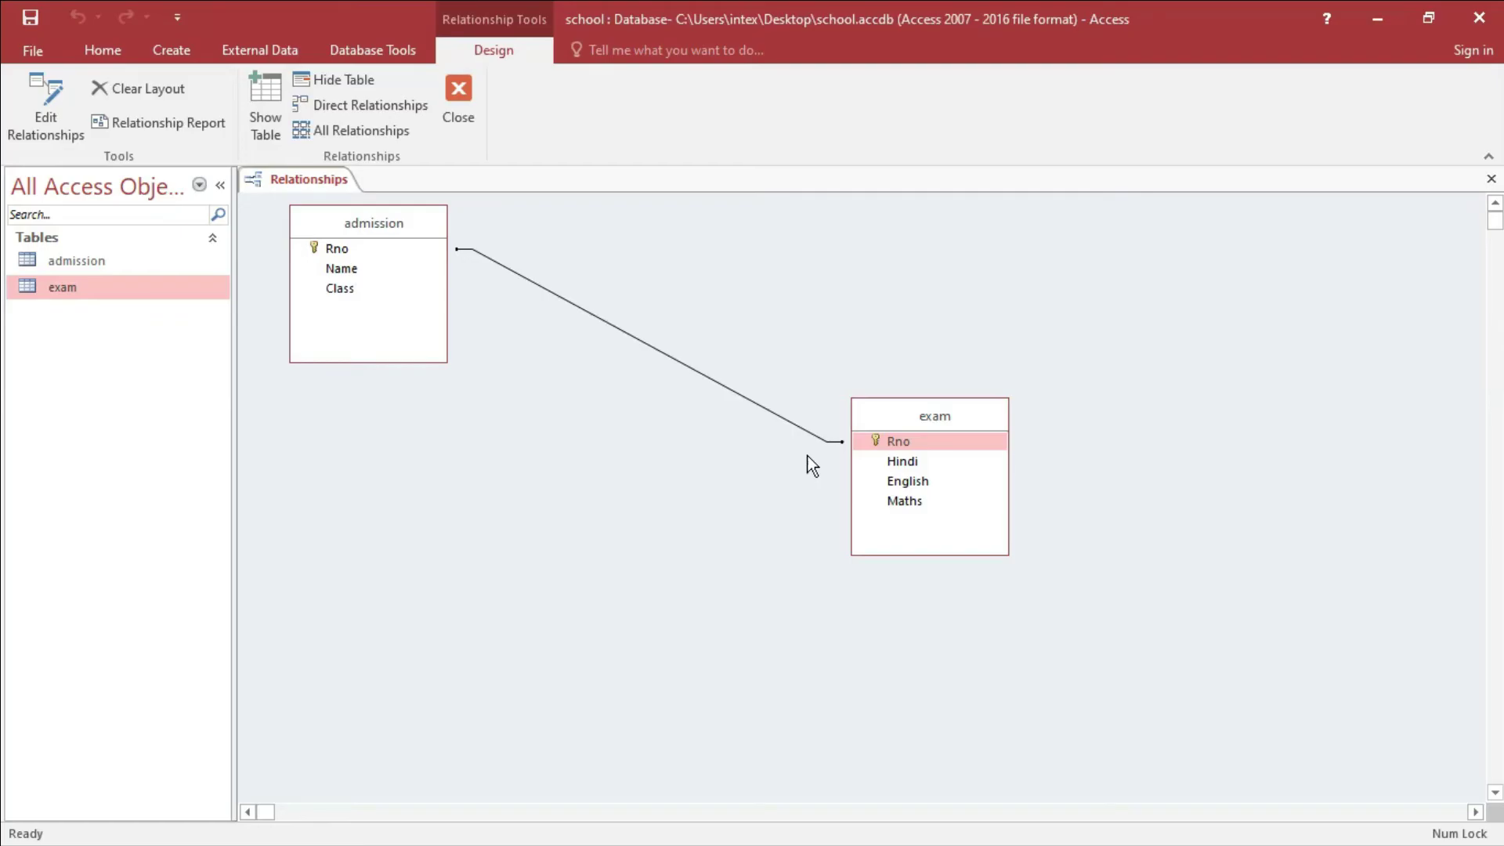
pyautogui.rightClick(622, 332)
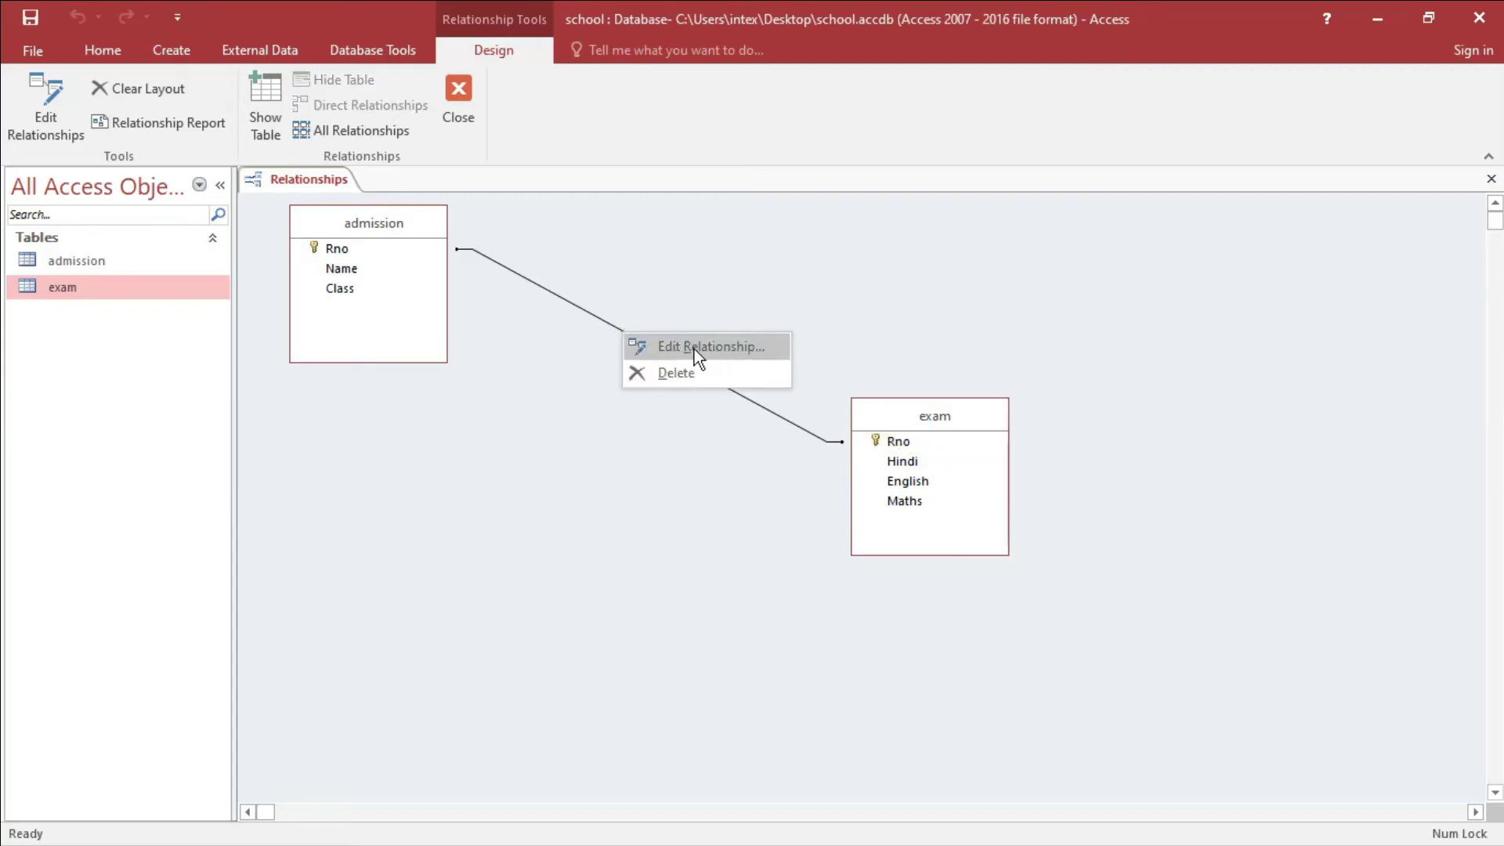
pyautogui.click(721, 348)
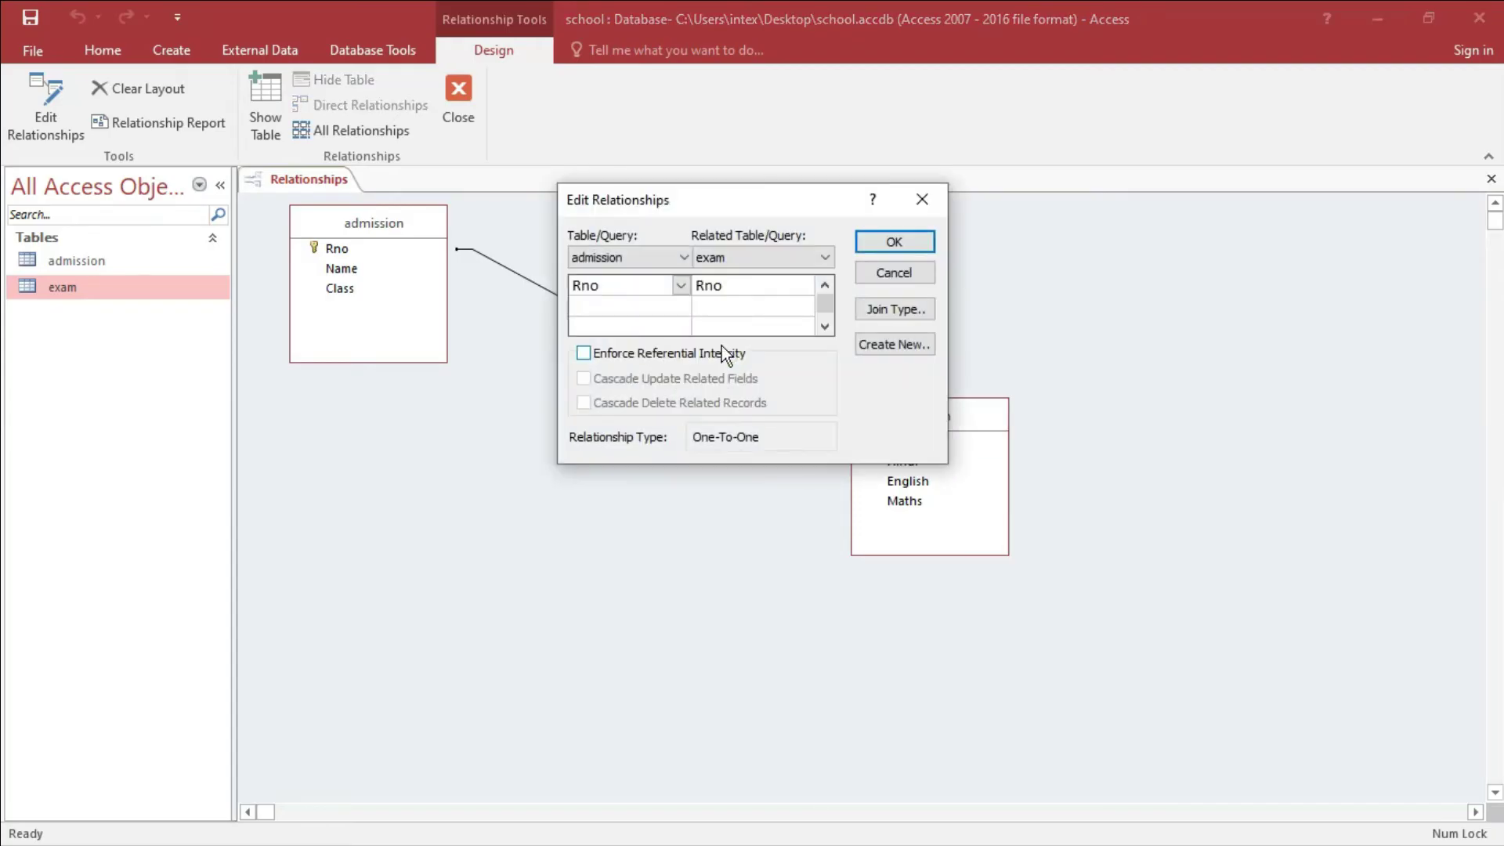
pyautogui.click(924, 201)
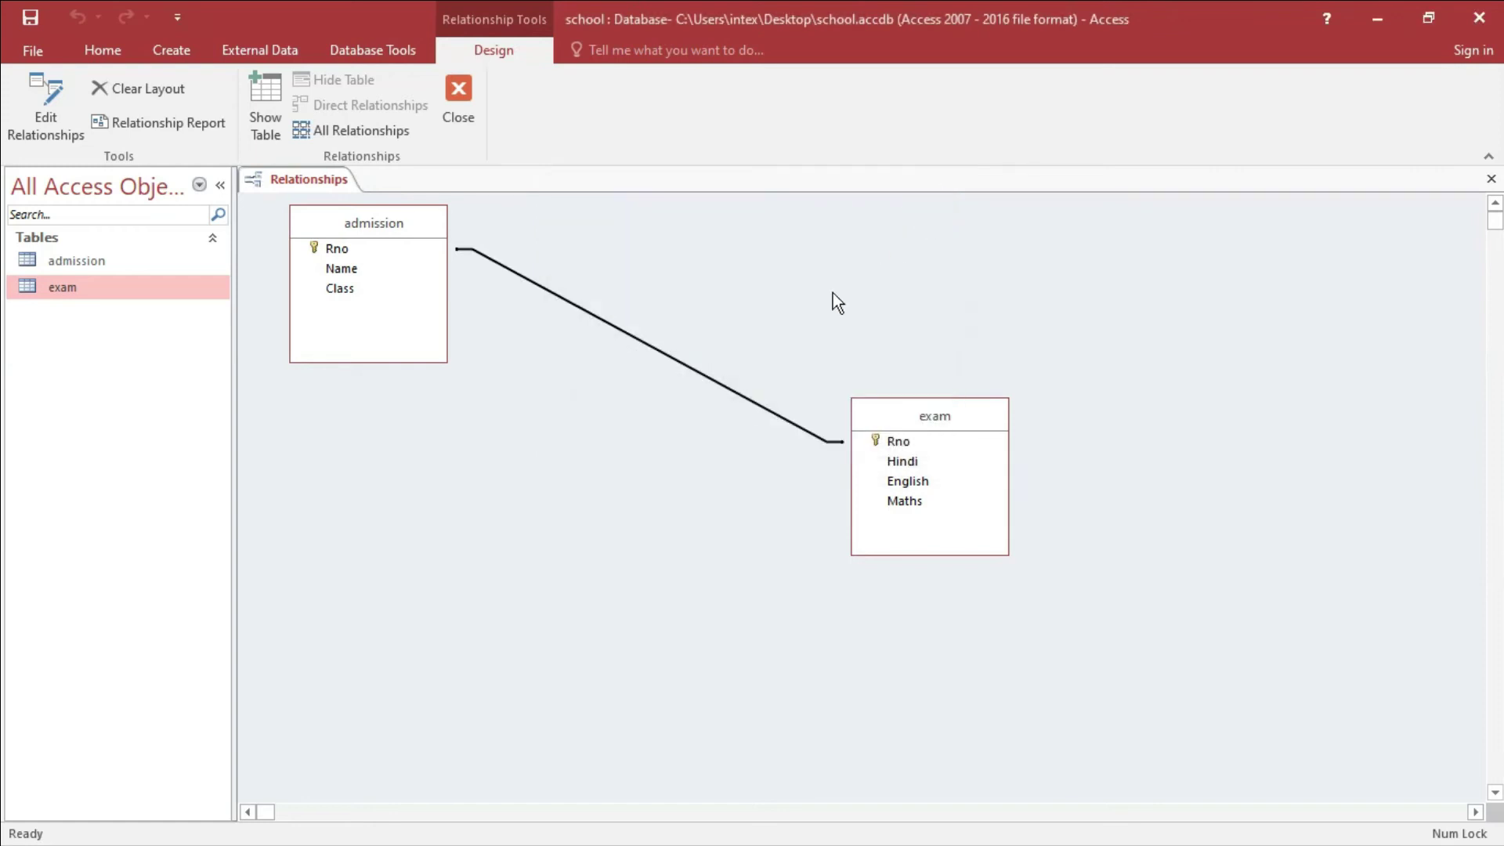
# - Delete the existing Rno relationship between the admission and exam tables
pyautogui.rightClick(644, 346)
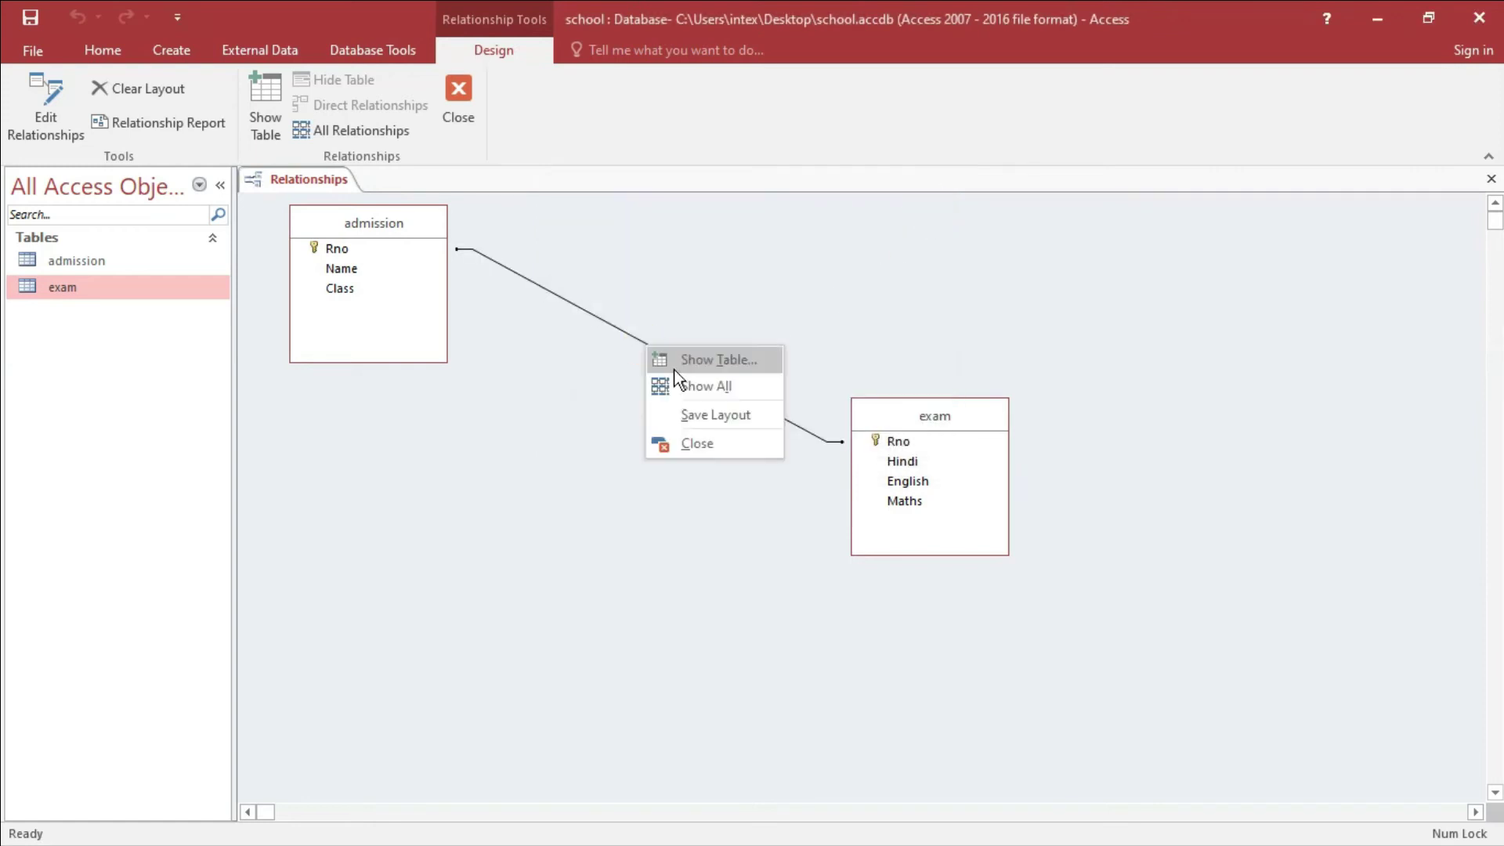
pyautogui.rightClick(613, 325)
pyautogui.click(626, 363)
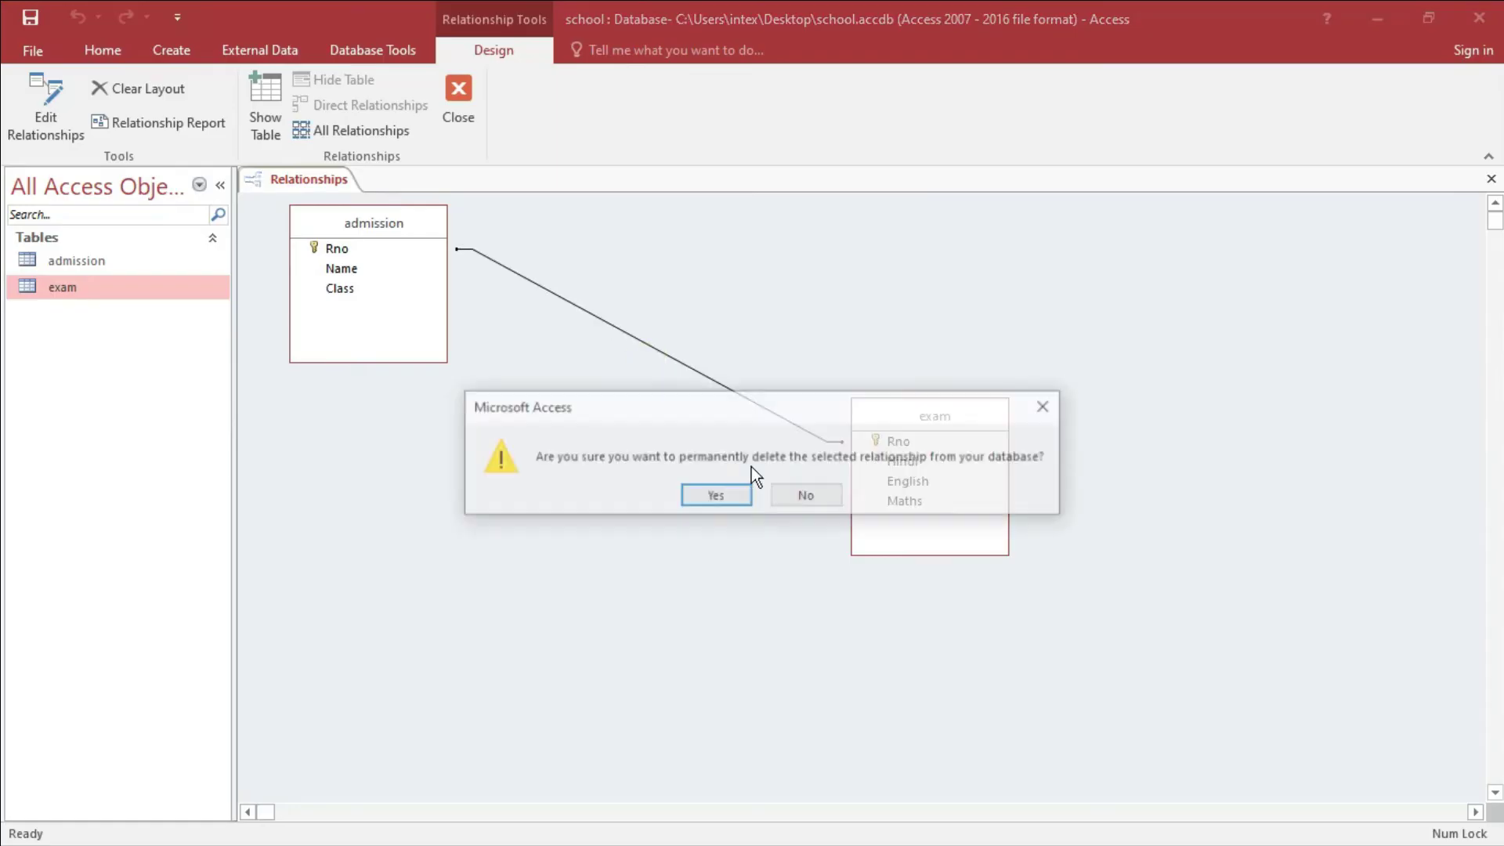
pyautogui.click(736, 495)
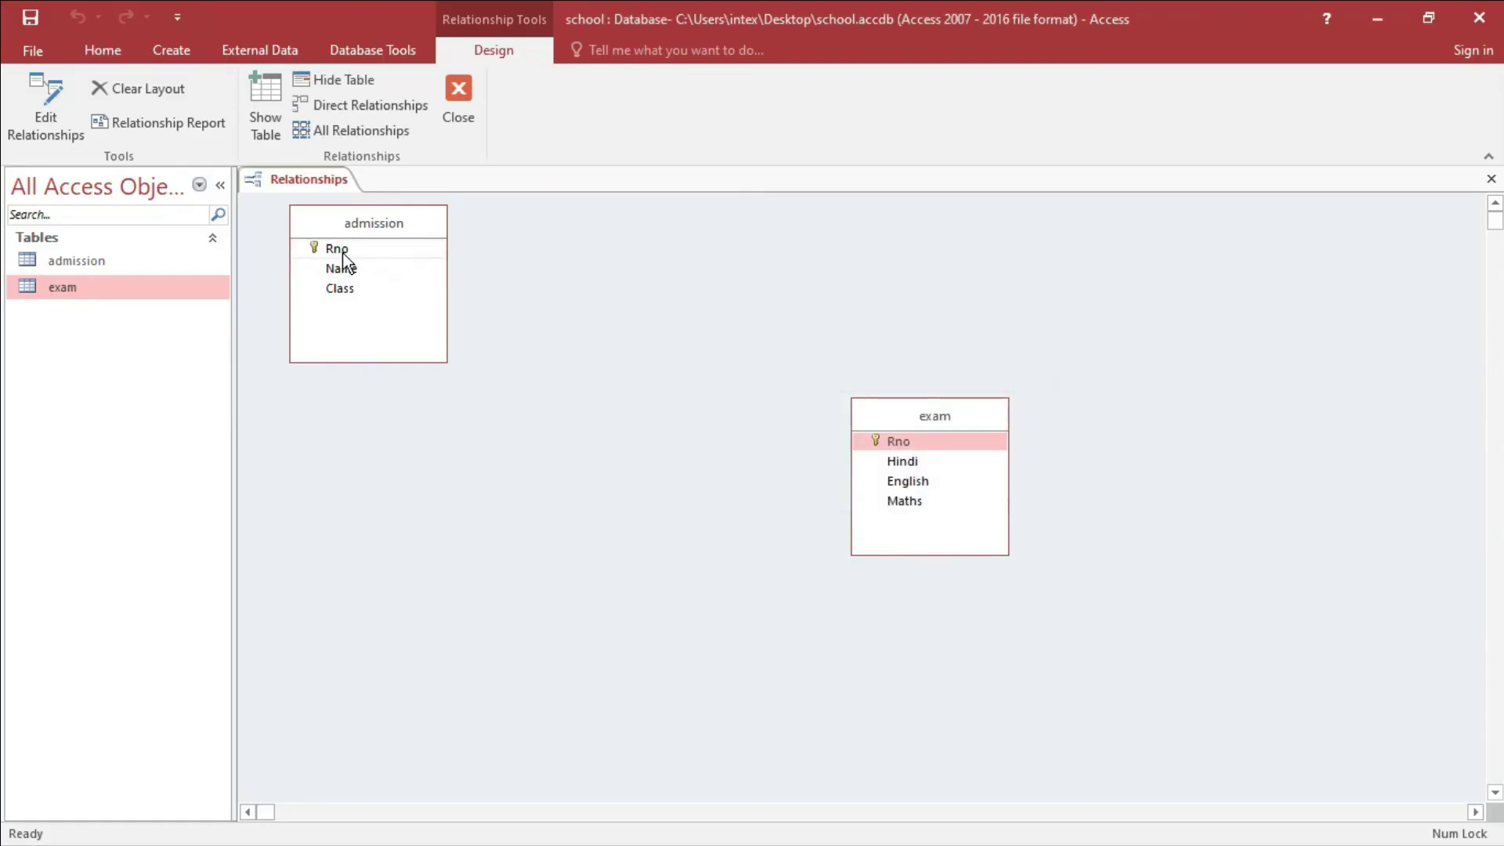
# - Create a relationship from Rno in admission to Rno in exam with Enforce Referential Integrity enabled
pyautogui.moveTo(335, 247); pyautogui.dragTo(890, 444)
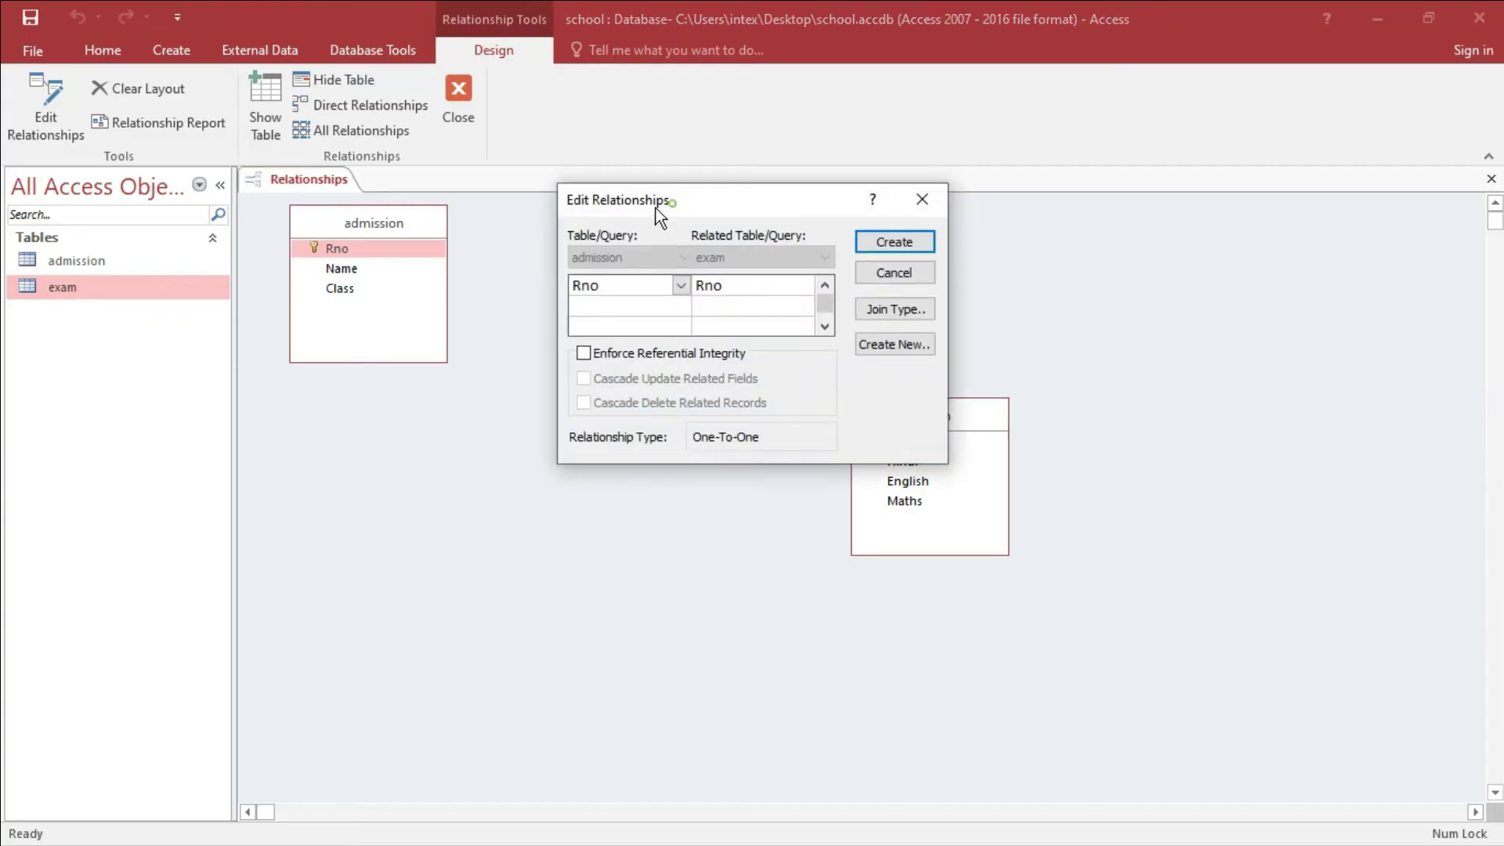
pyautogui.moveTo(603, 206); pyautogui.dragTo(500, 211)
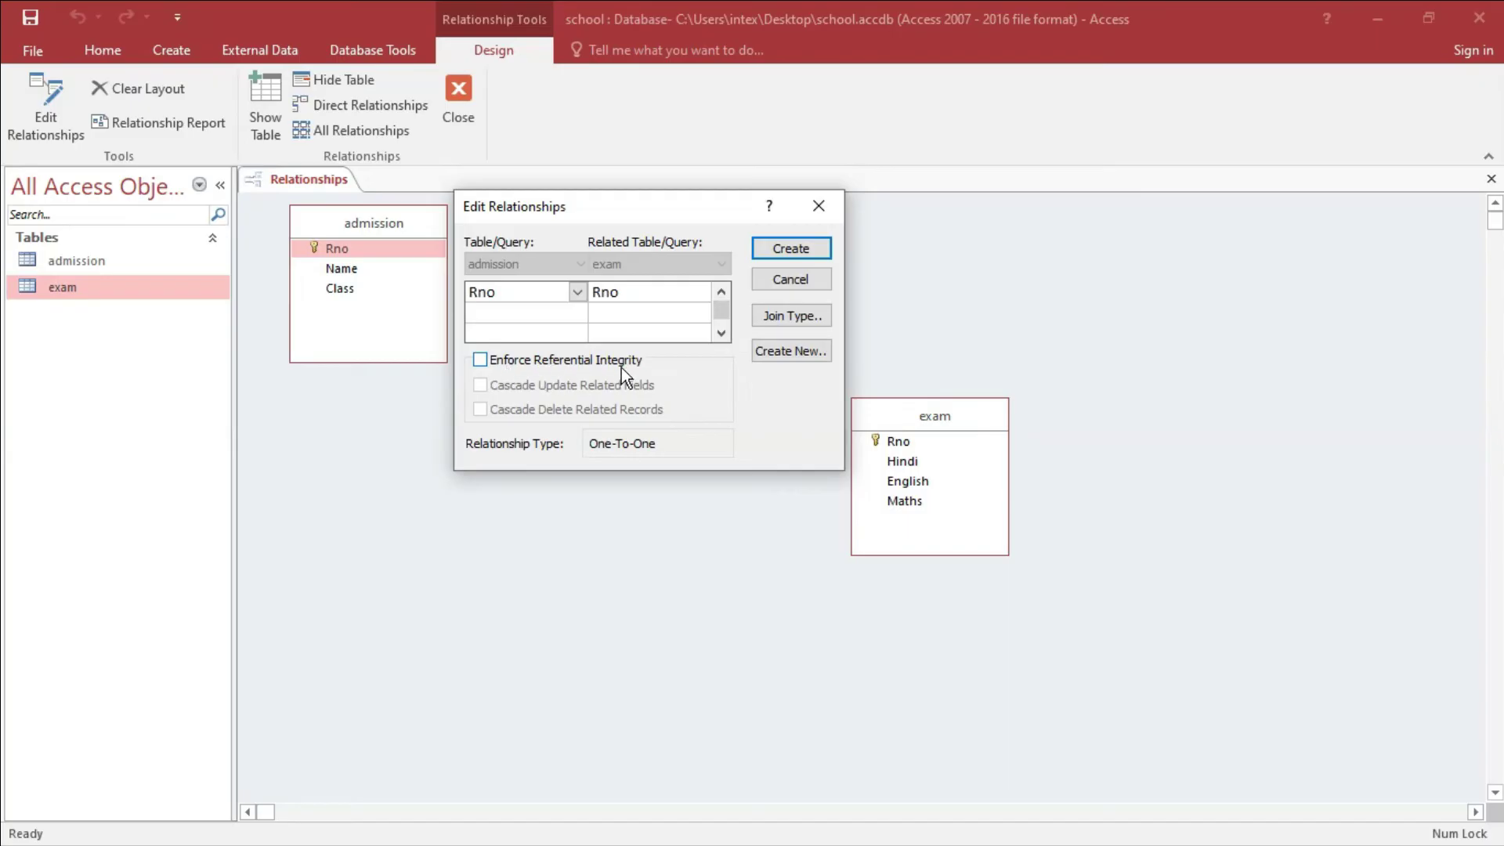
pyautogui.click(479, 360)
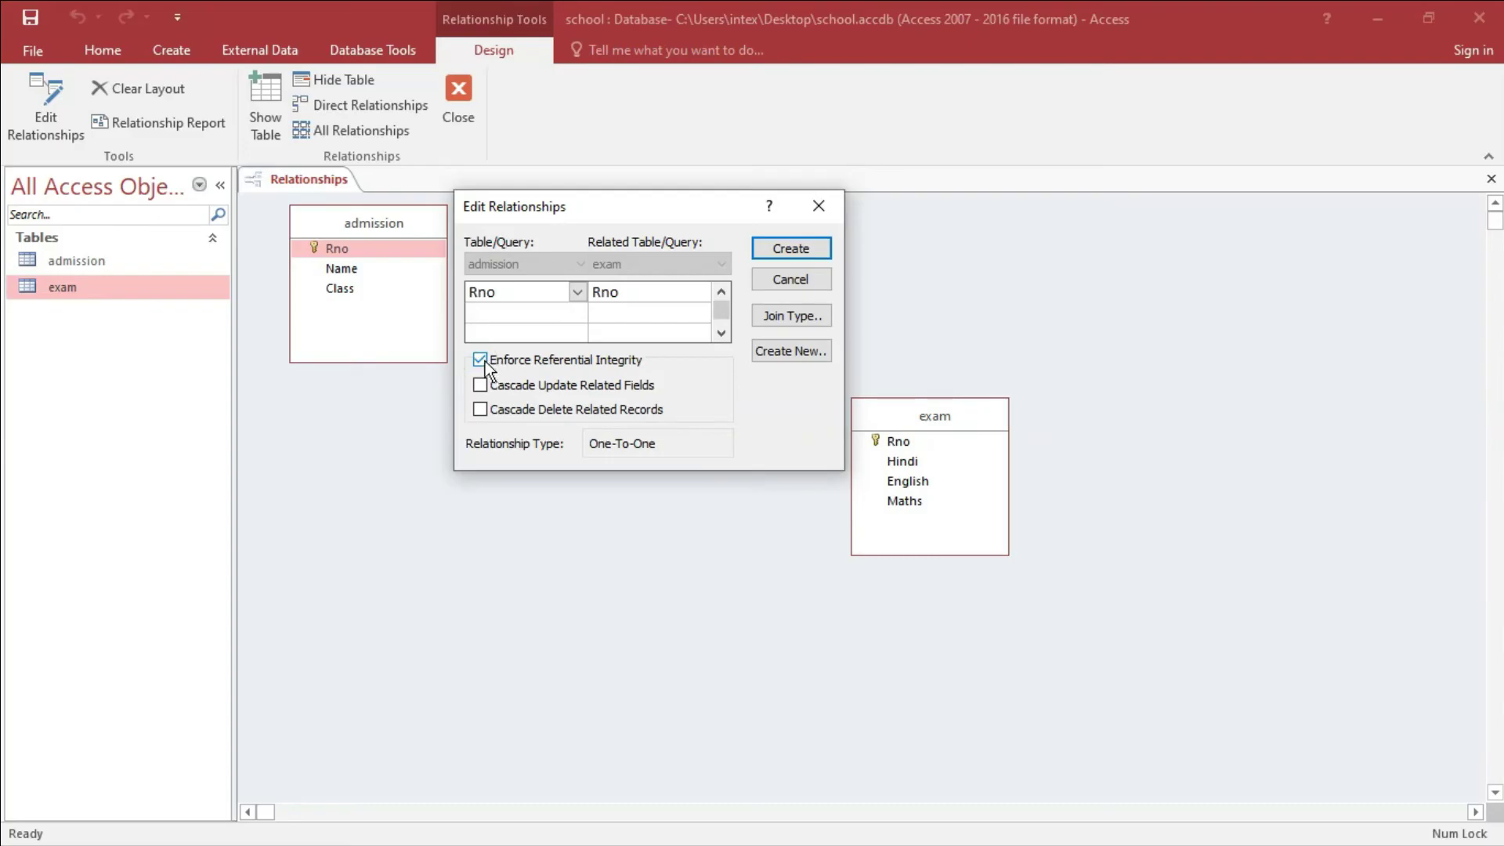
pyautogui.click(483, 361)
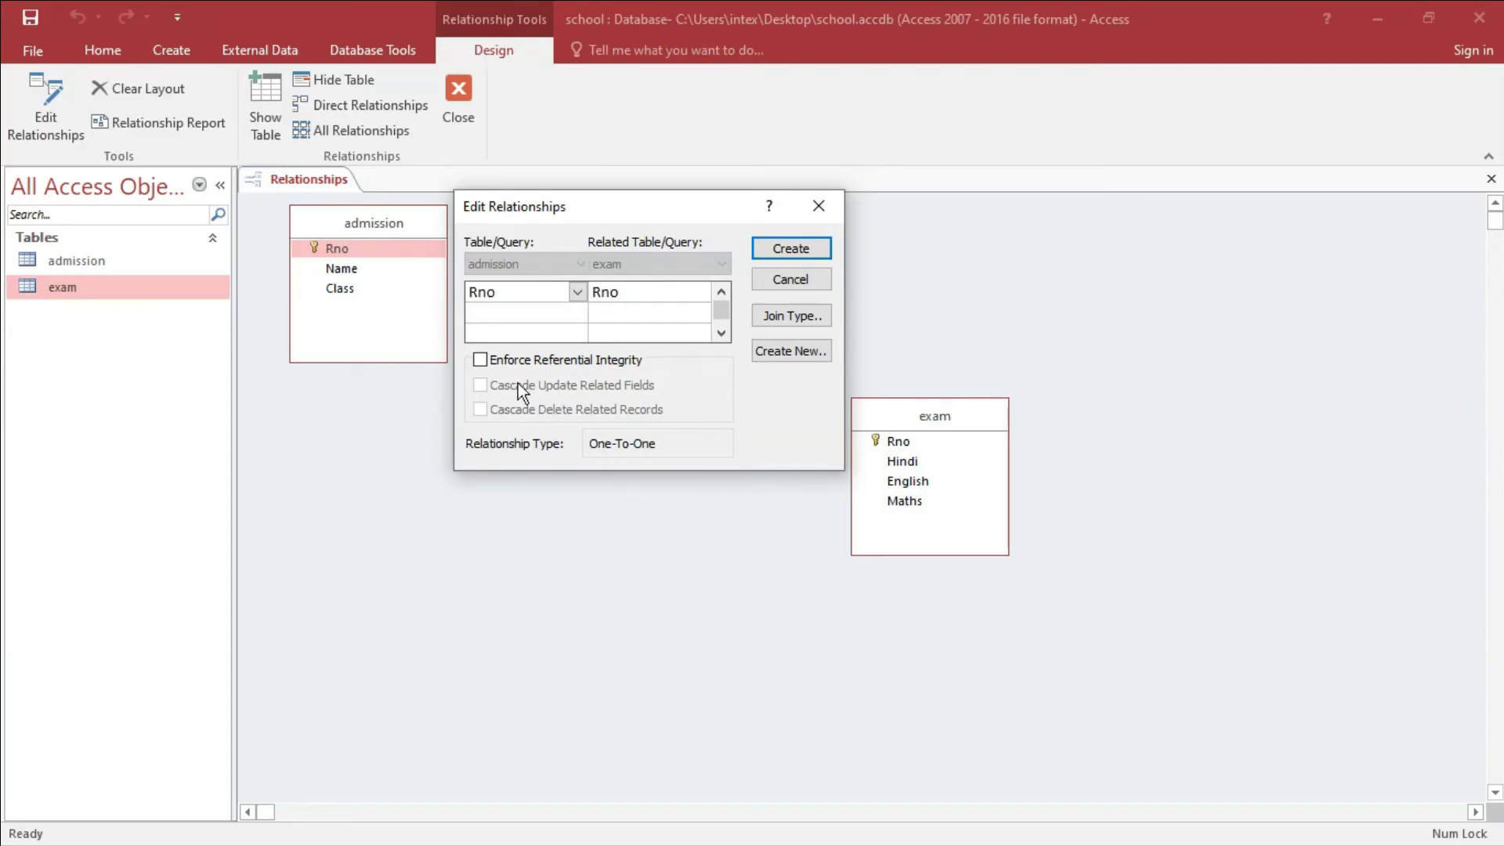
pyautogui.click(483, 364)
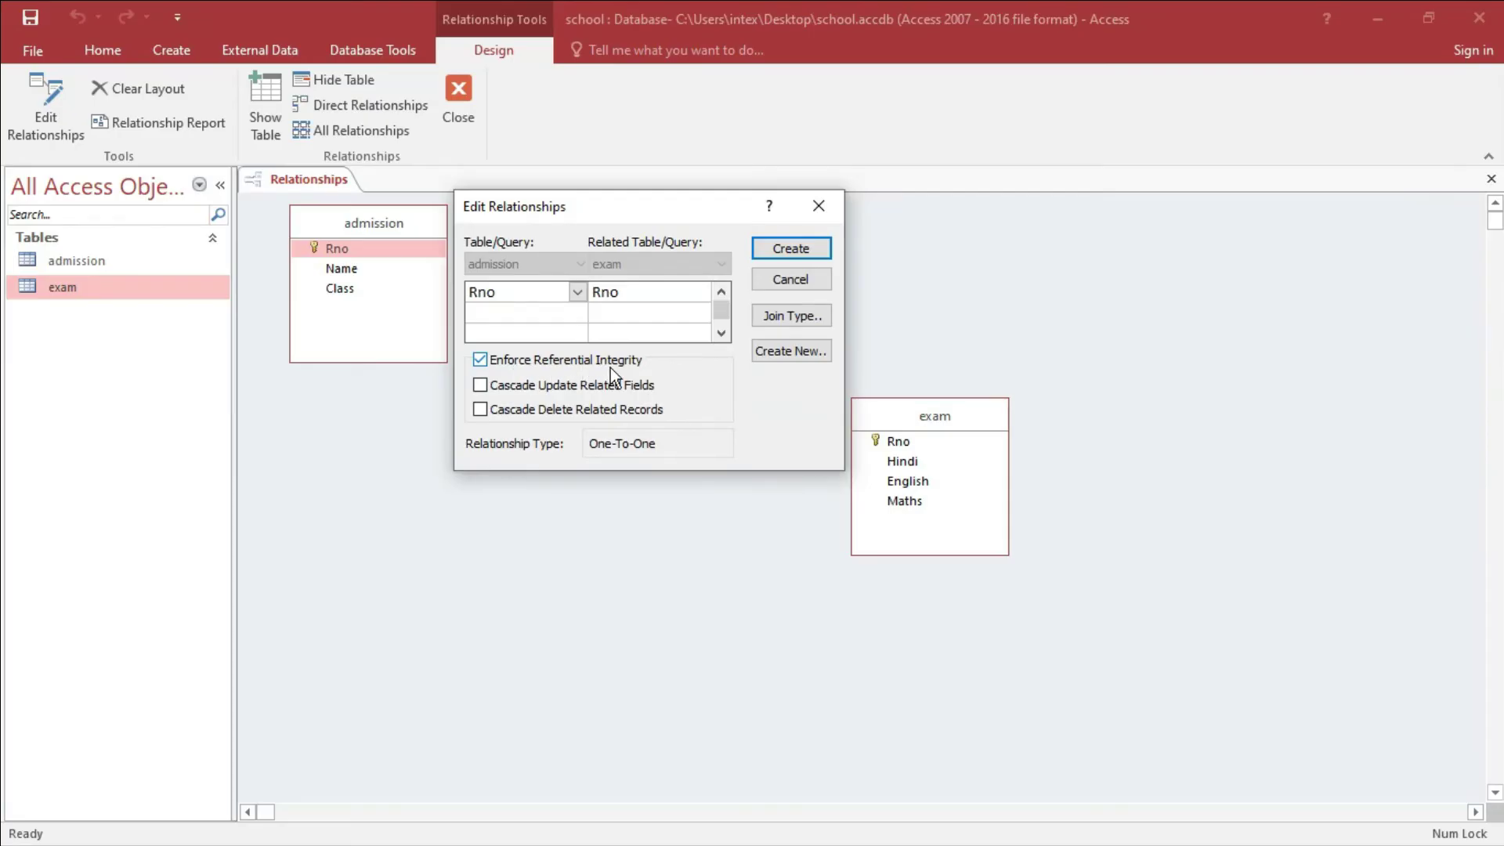
pyautogui.click(778, 249)
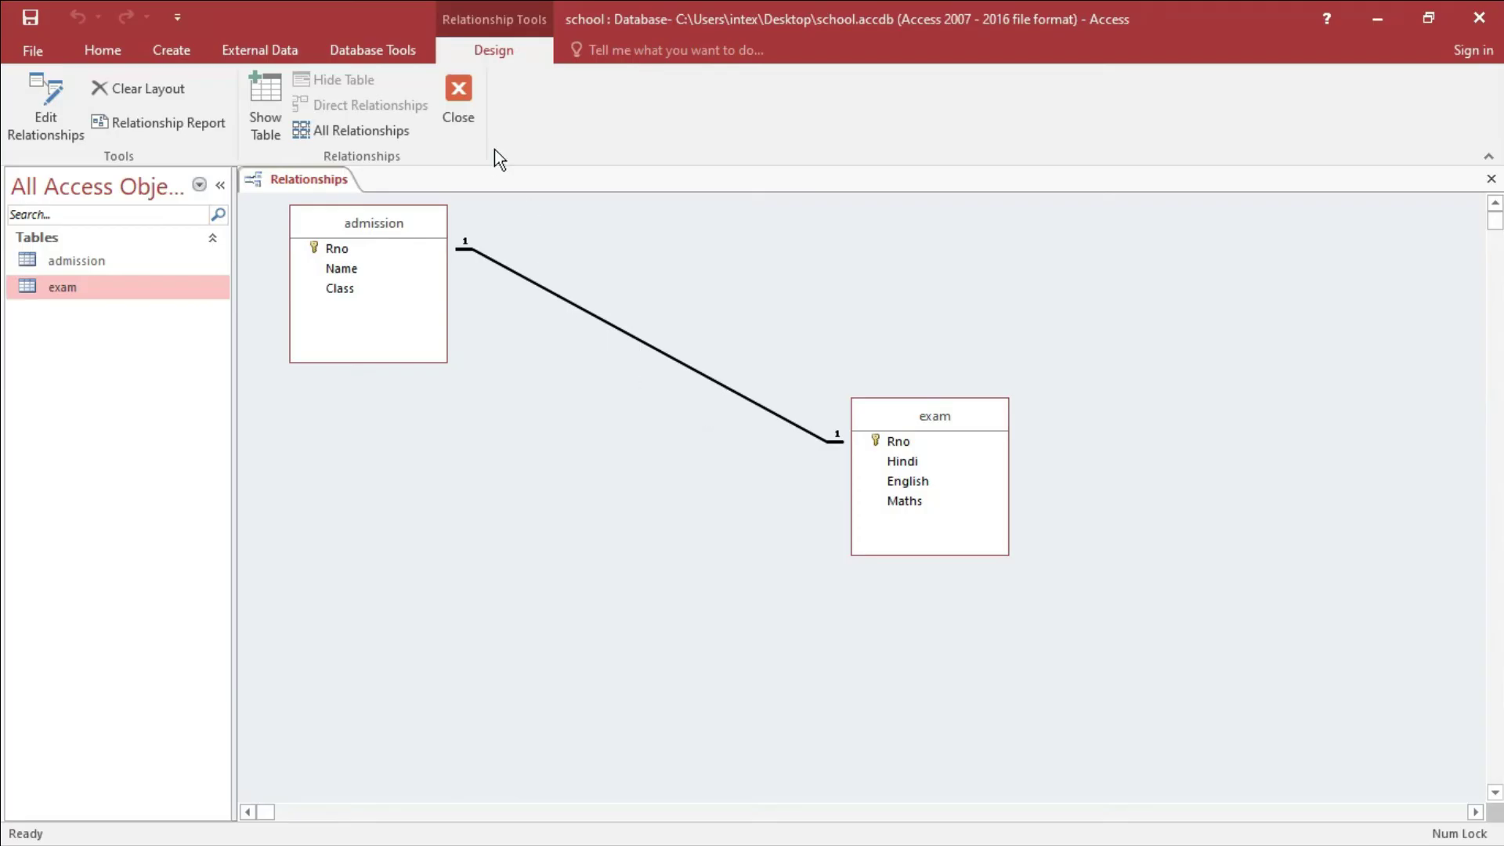
# - Close the relationships layout and try to add an exam record with Rno 104, Hindi 25, English 45 and Maths 45
pyautogui.click(459, 116)
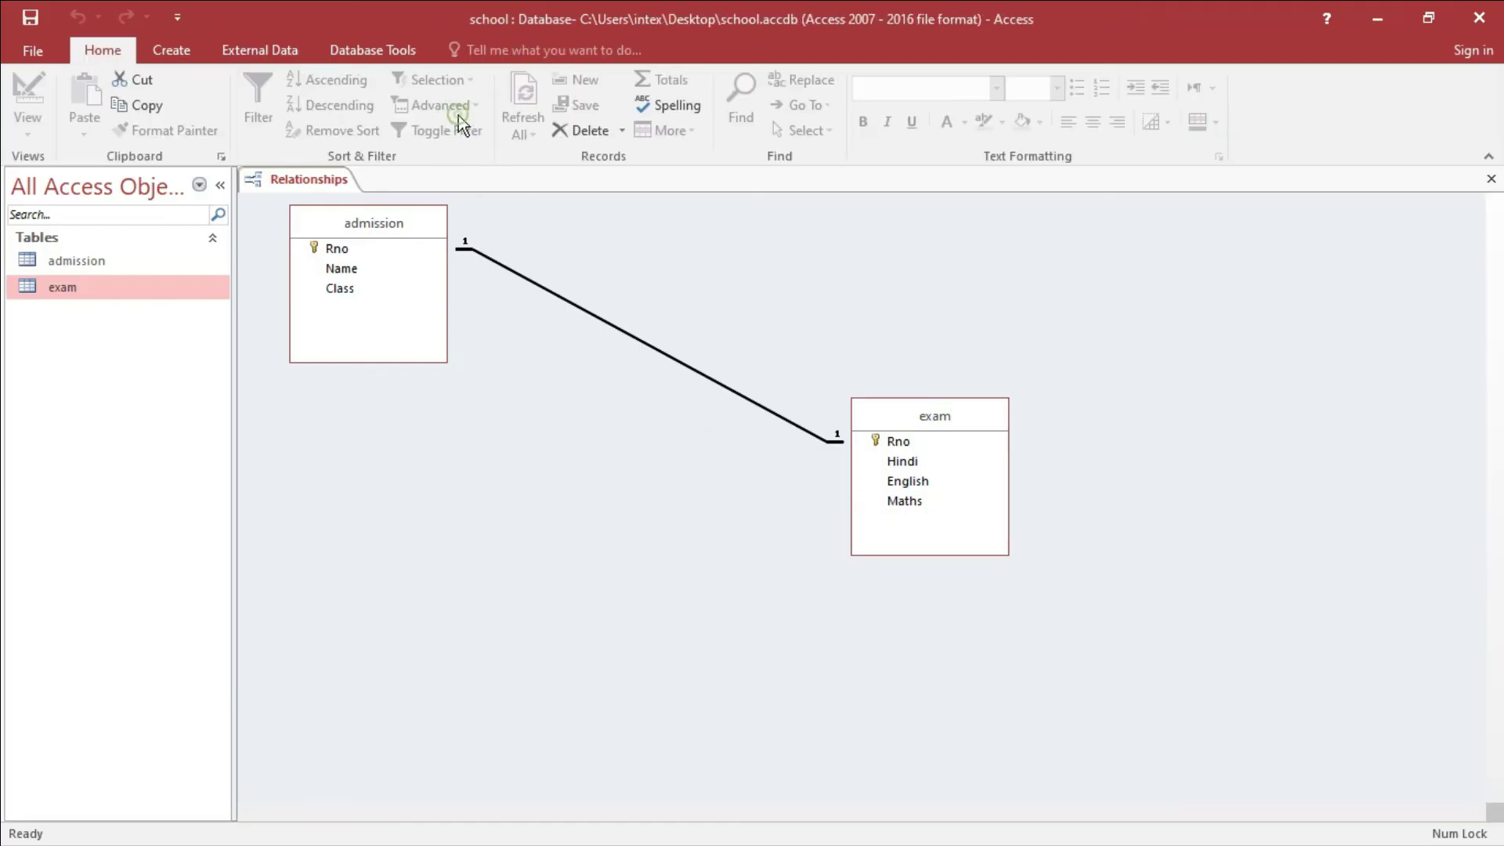
pyautogui.doubleClick(82, 291)
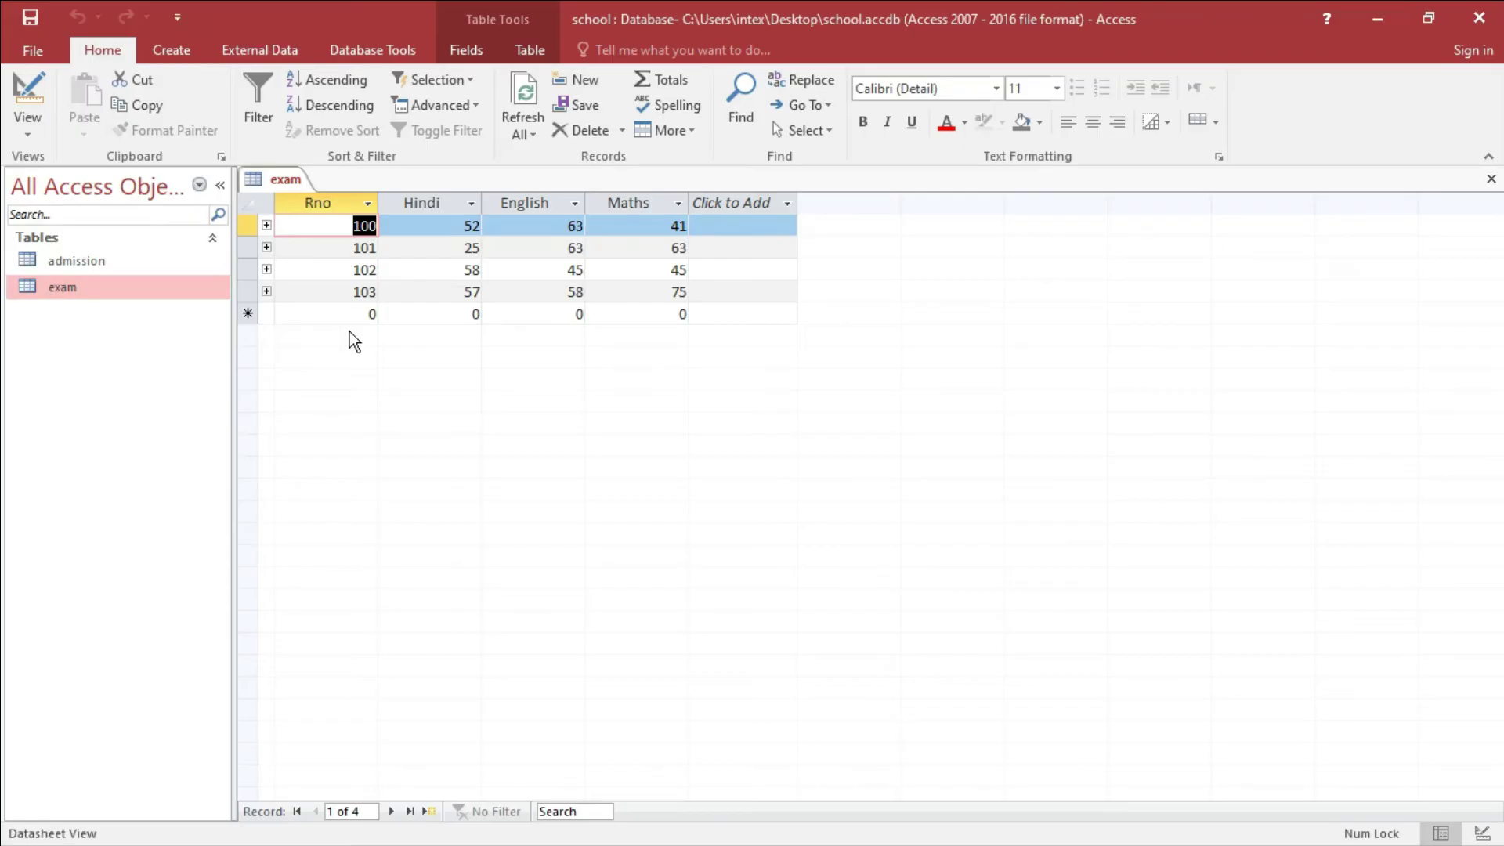
pyautogui.click(367, 314)
pyautogui.press('BackSpace')
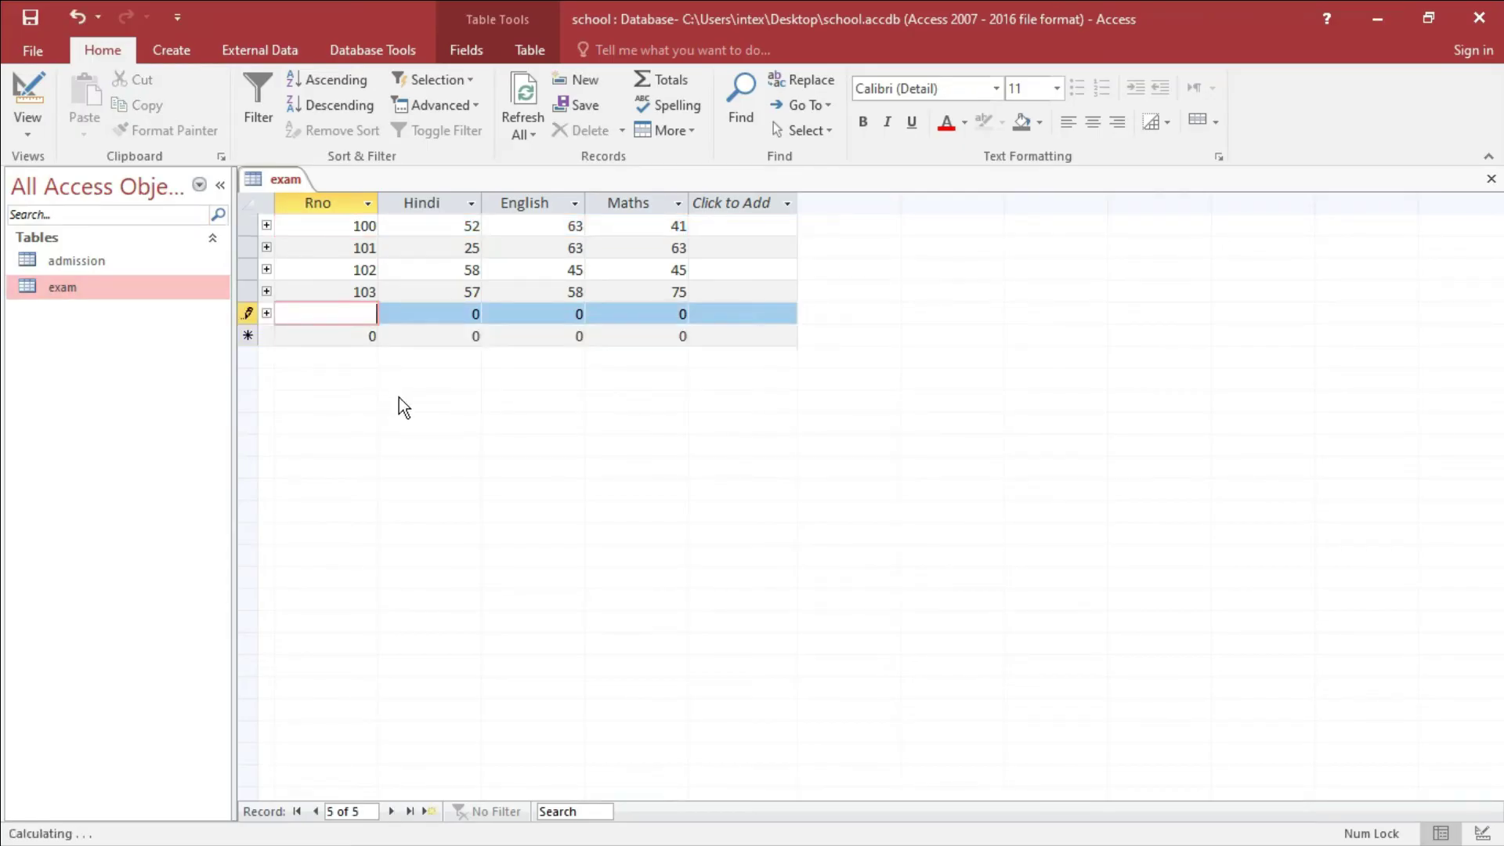
pyautogui.write('104')
pyautogui.press('Tab')
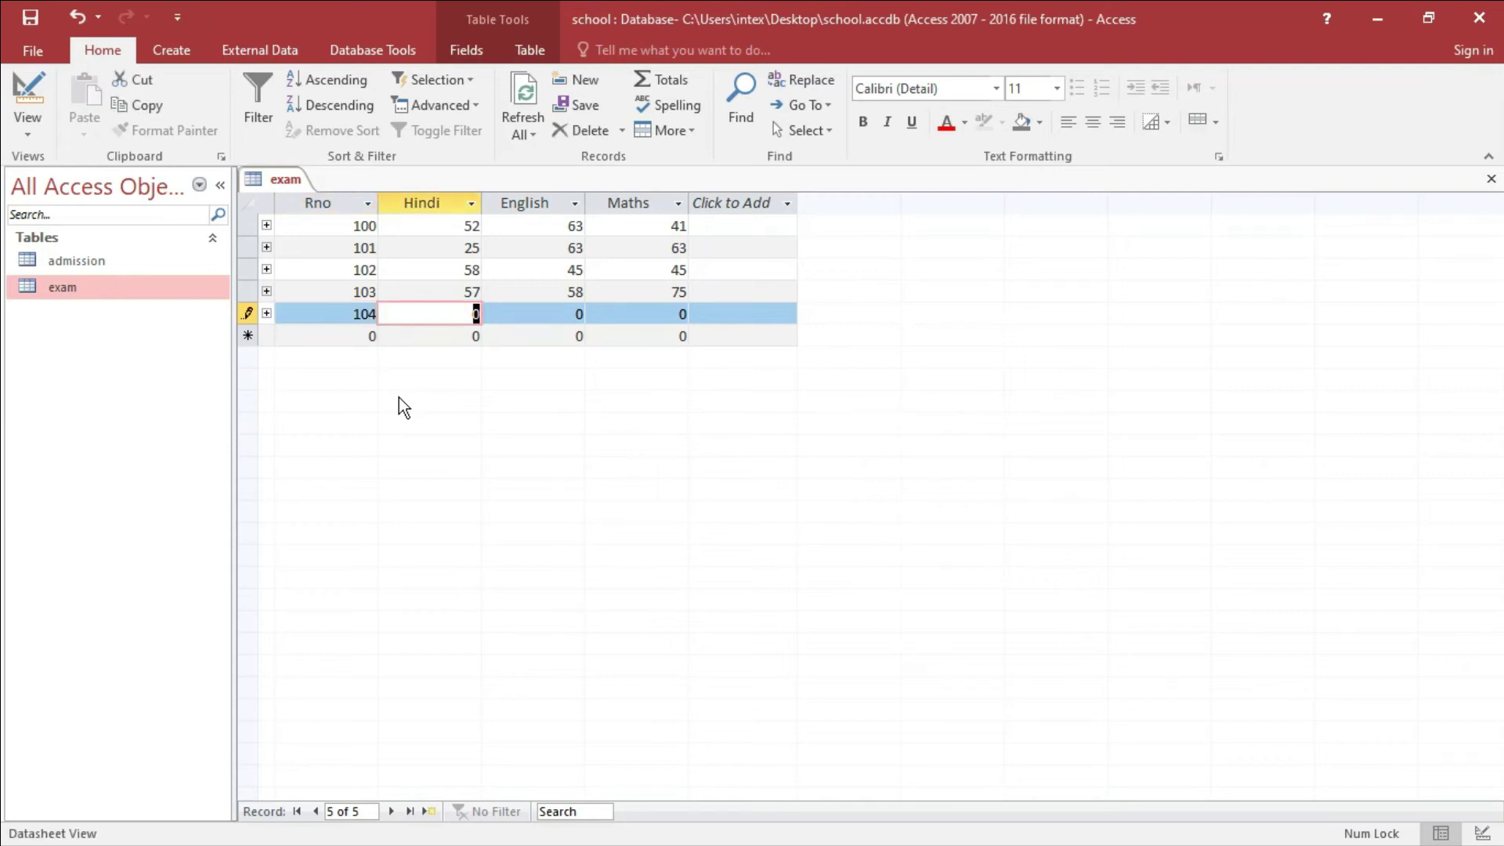
pyautogui.write('25')
pyautogui.press('Tab')
pyautogui.write('45')
pyautogui.press('Tab')
pyautogui.write('45')
pyautogui.press('Tab')
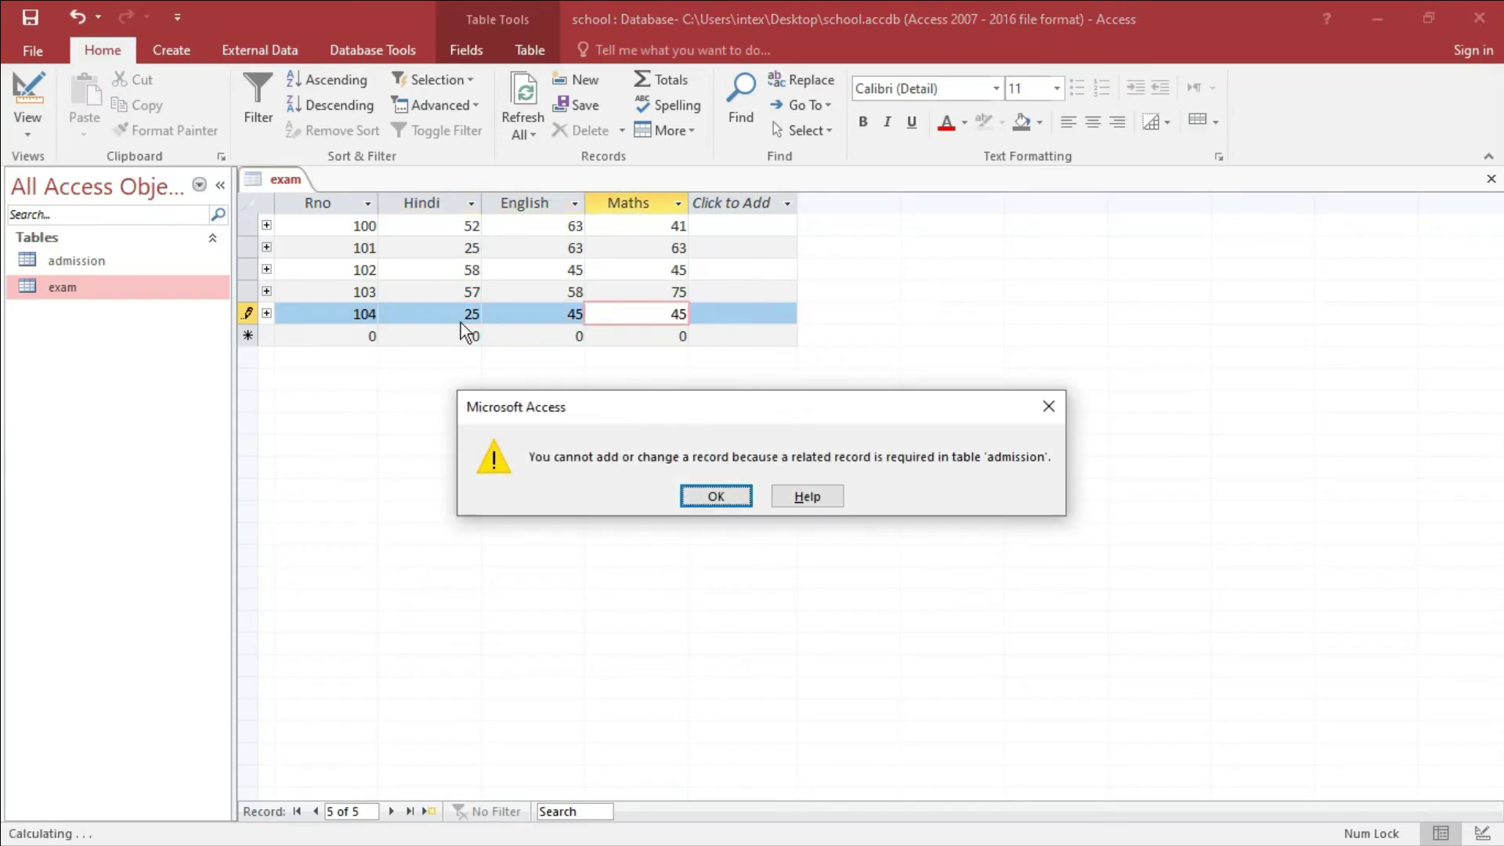
pyautogui.moveTo(562, 410); pyautogui.dragTo(496, 312)
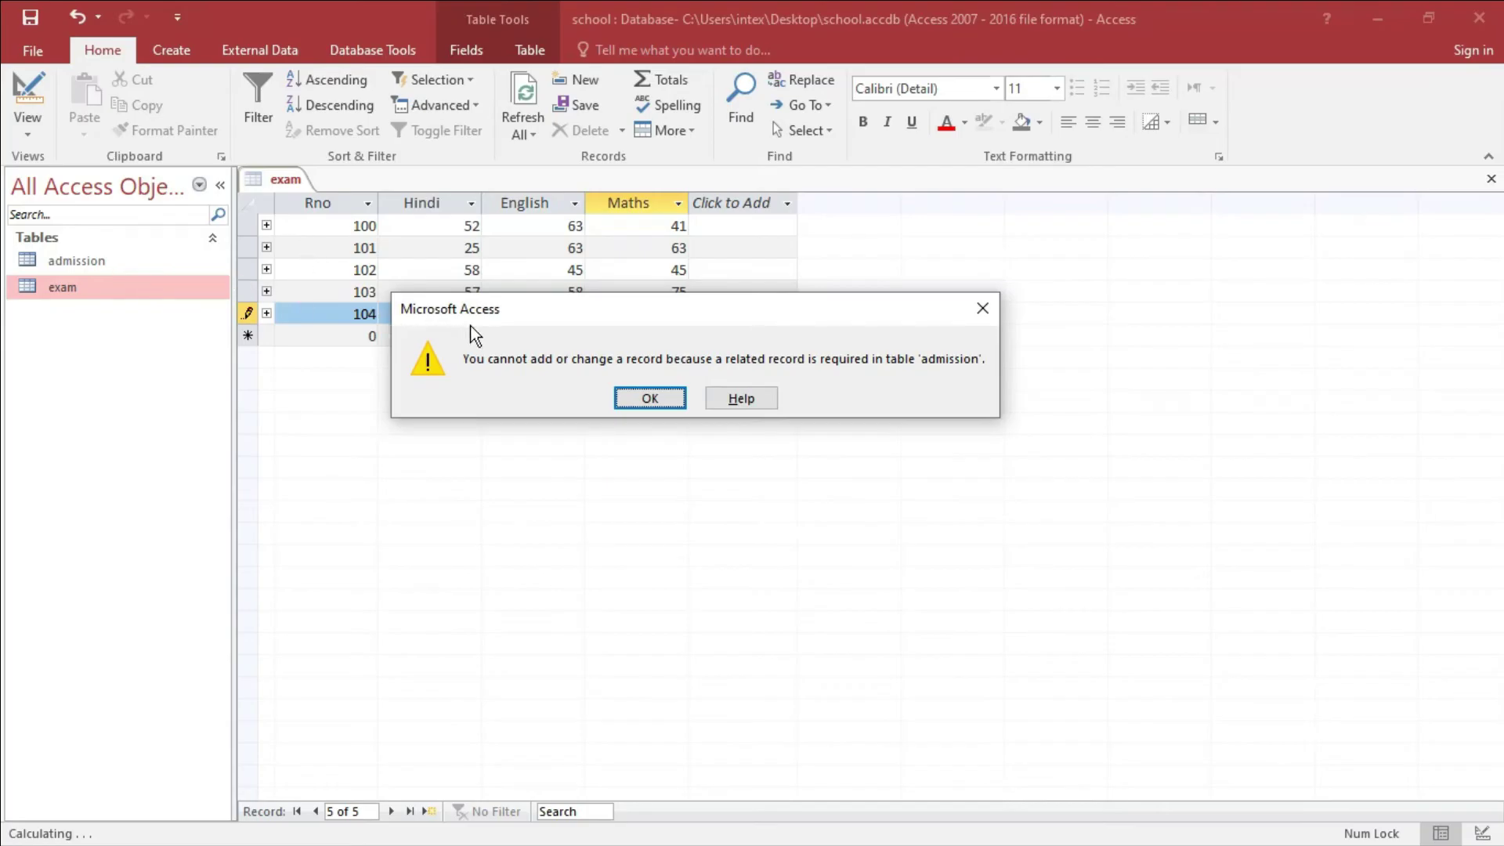
pyautogui.click(647, 399)
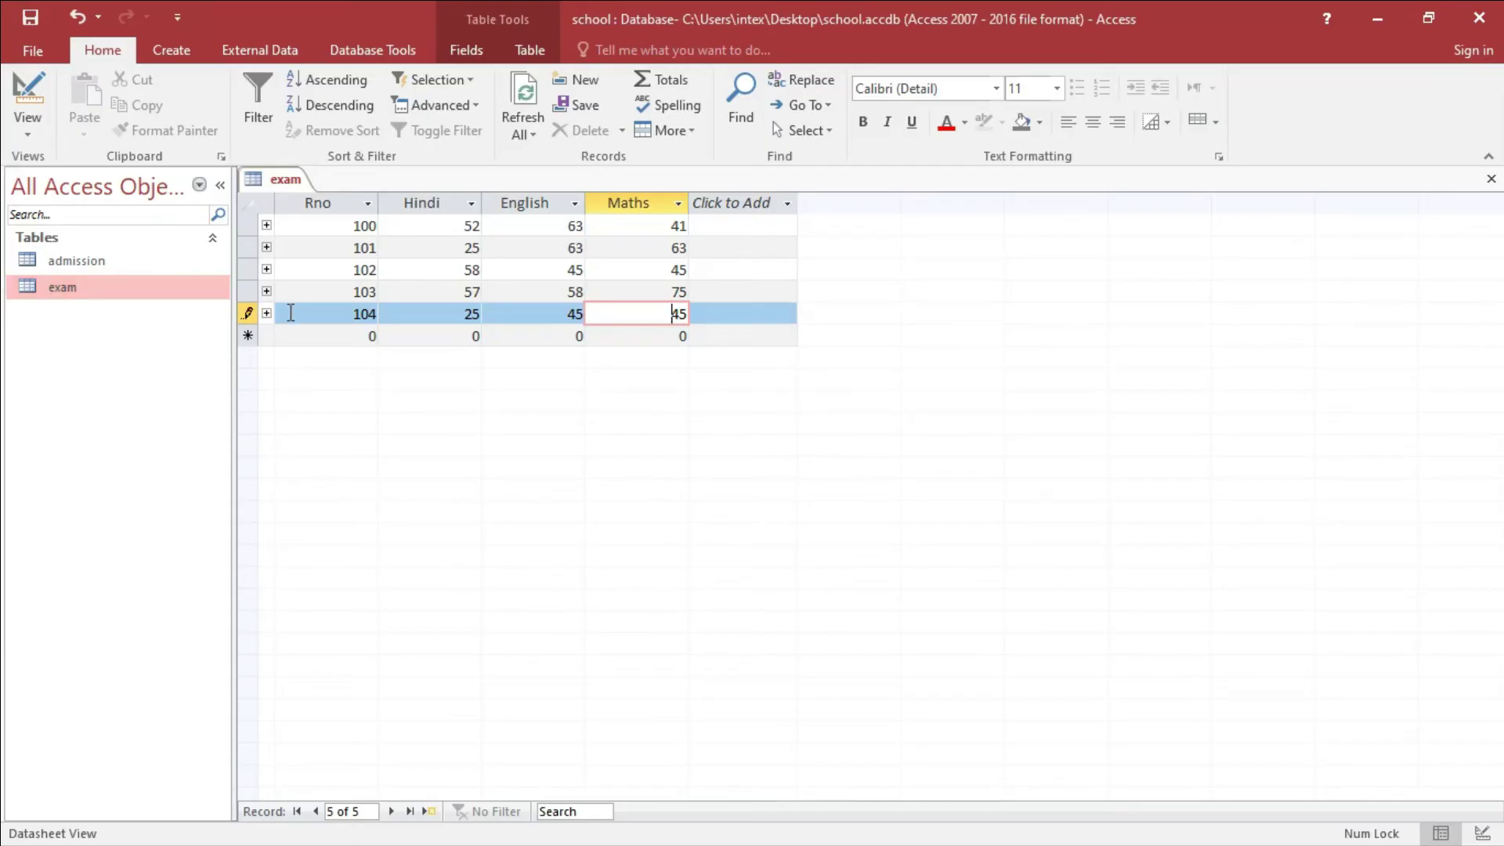
# - Retry saving the 104 exam record, and close the exam table, discarding that record
pyautogui.press('Return')
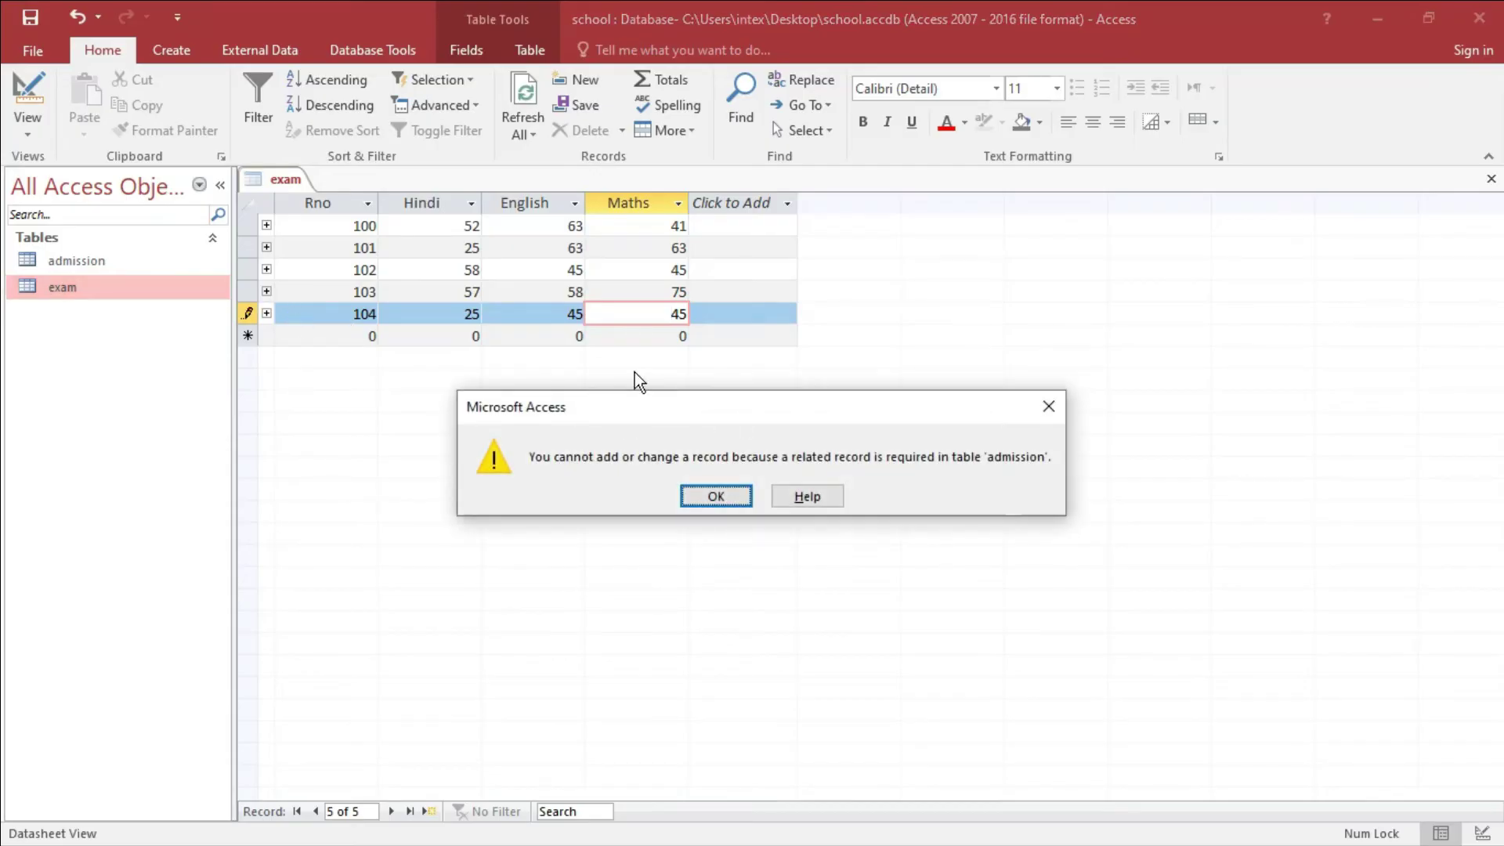
pyautogui.click(714, 496)
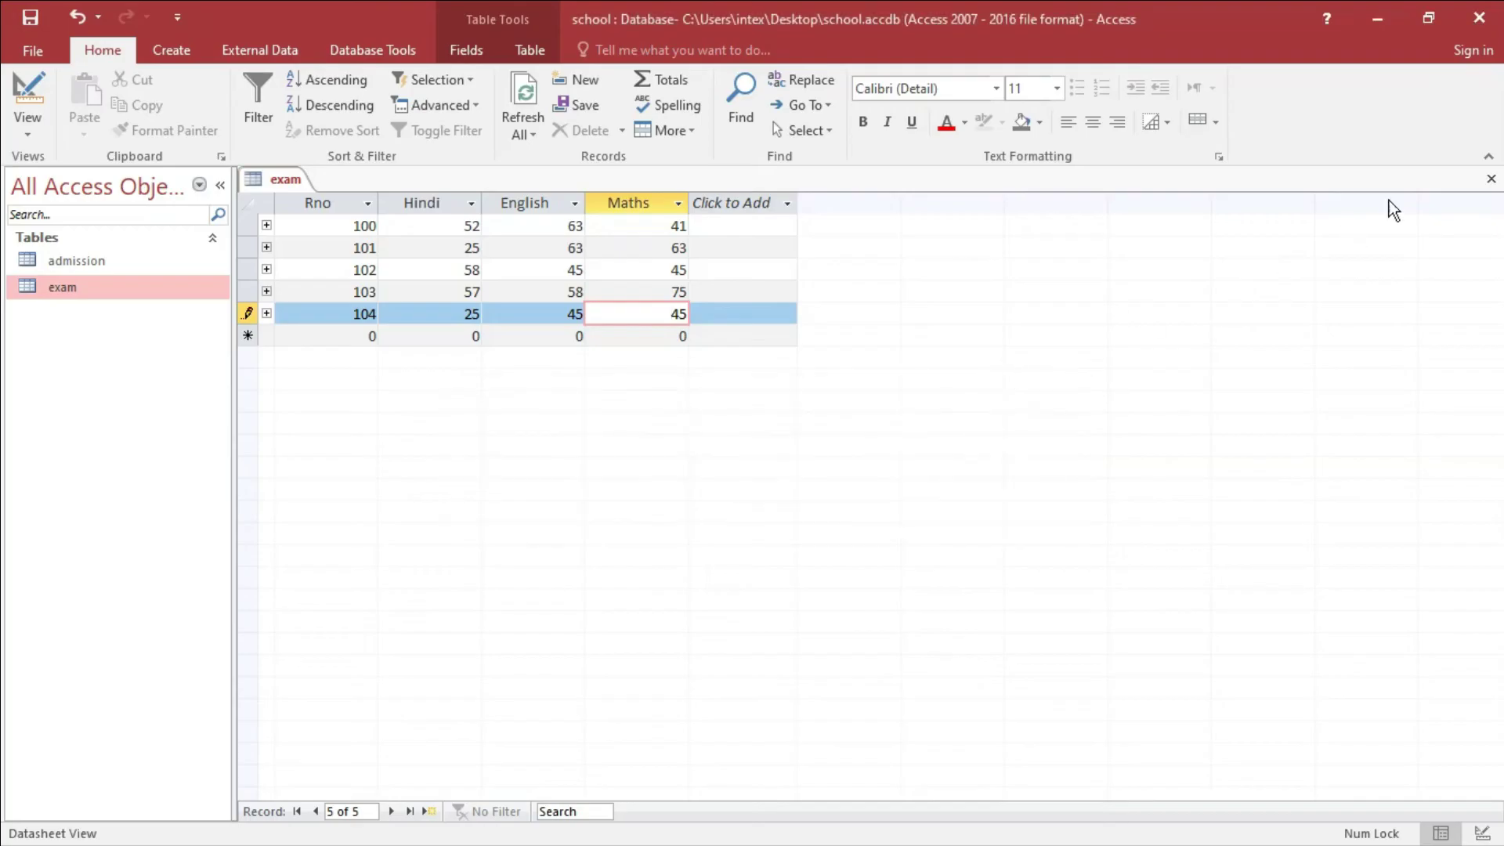
pyautogui.click(1491, 180)
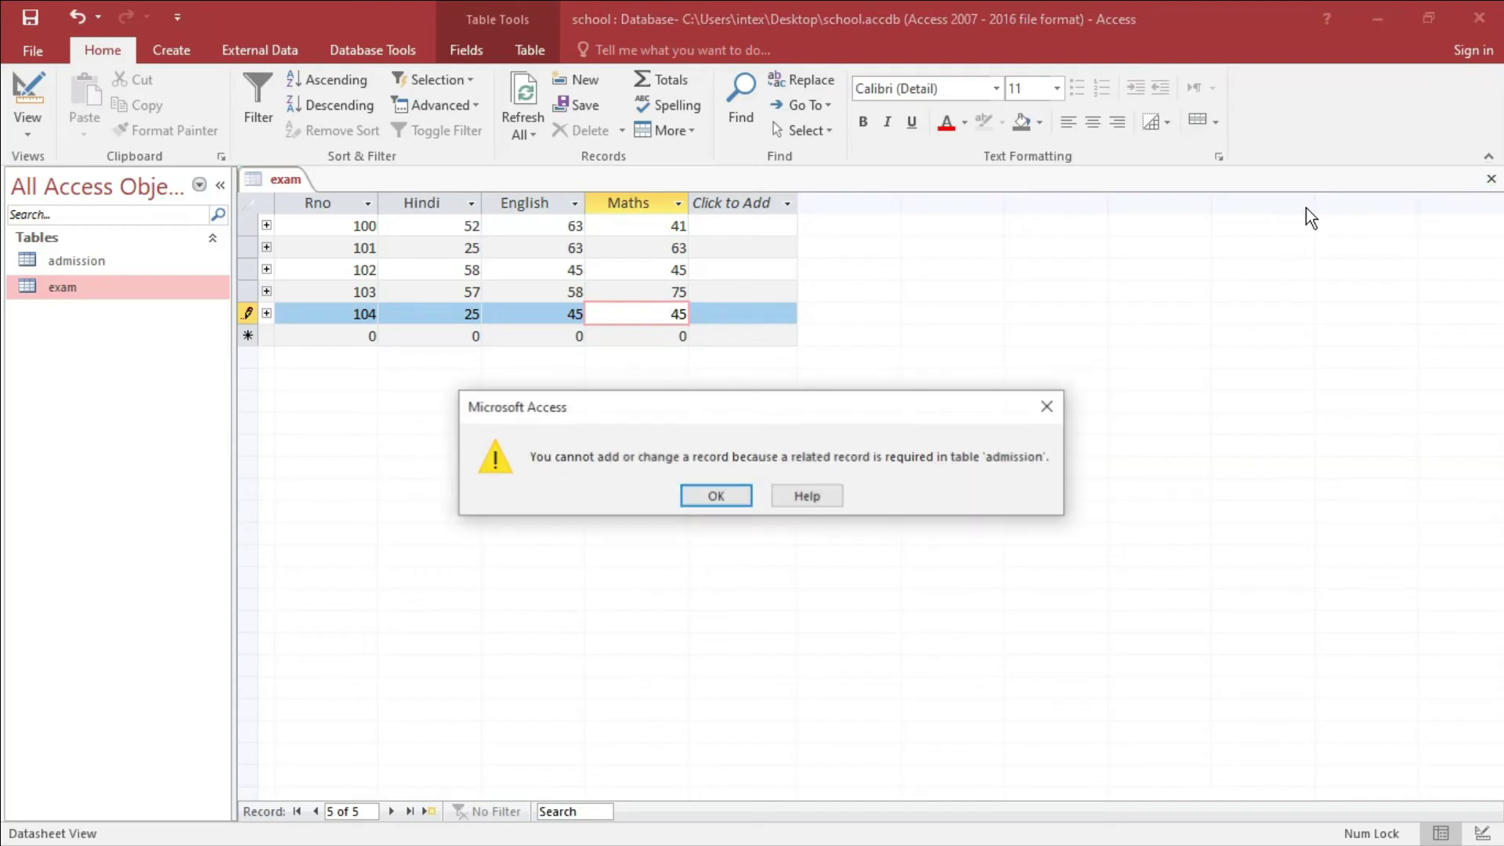
pyautogui.click(713, 499)
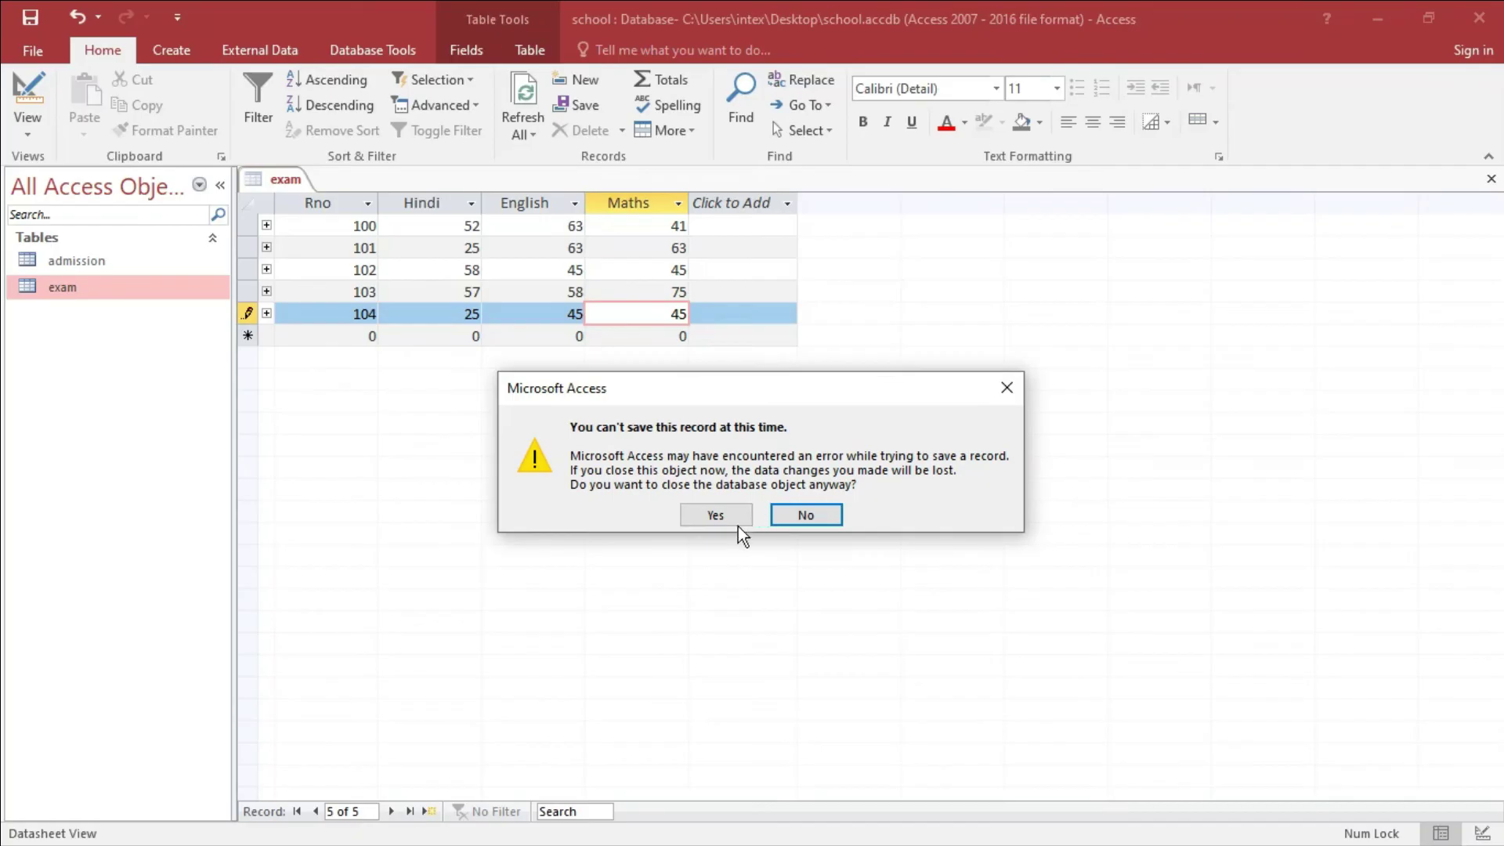
pyautogui.click(719, 519)
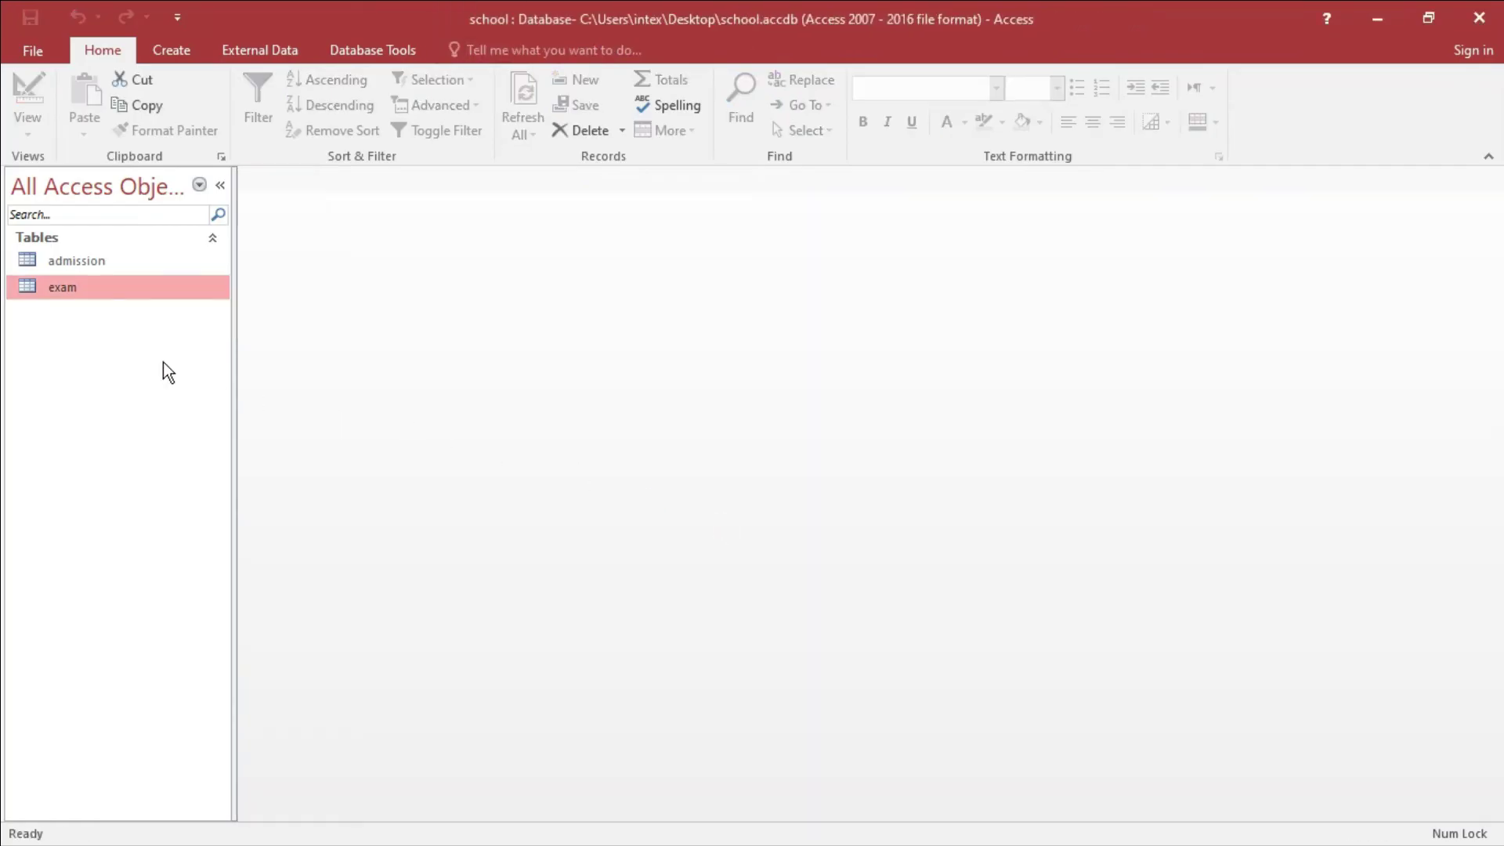
# - Add an admission record with Rno 104, the student's name and class Dtp, and close the table
pyautogui.doubleClick(78, 261)
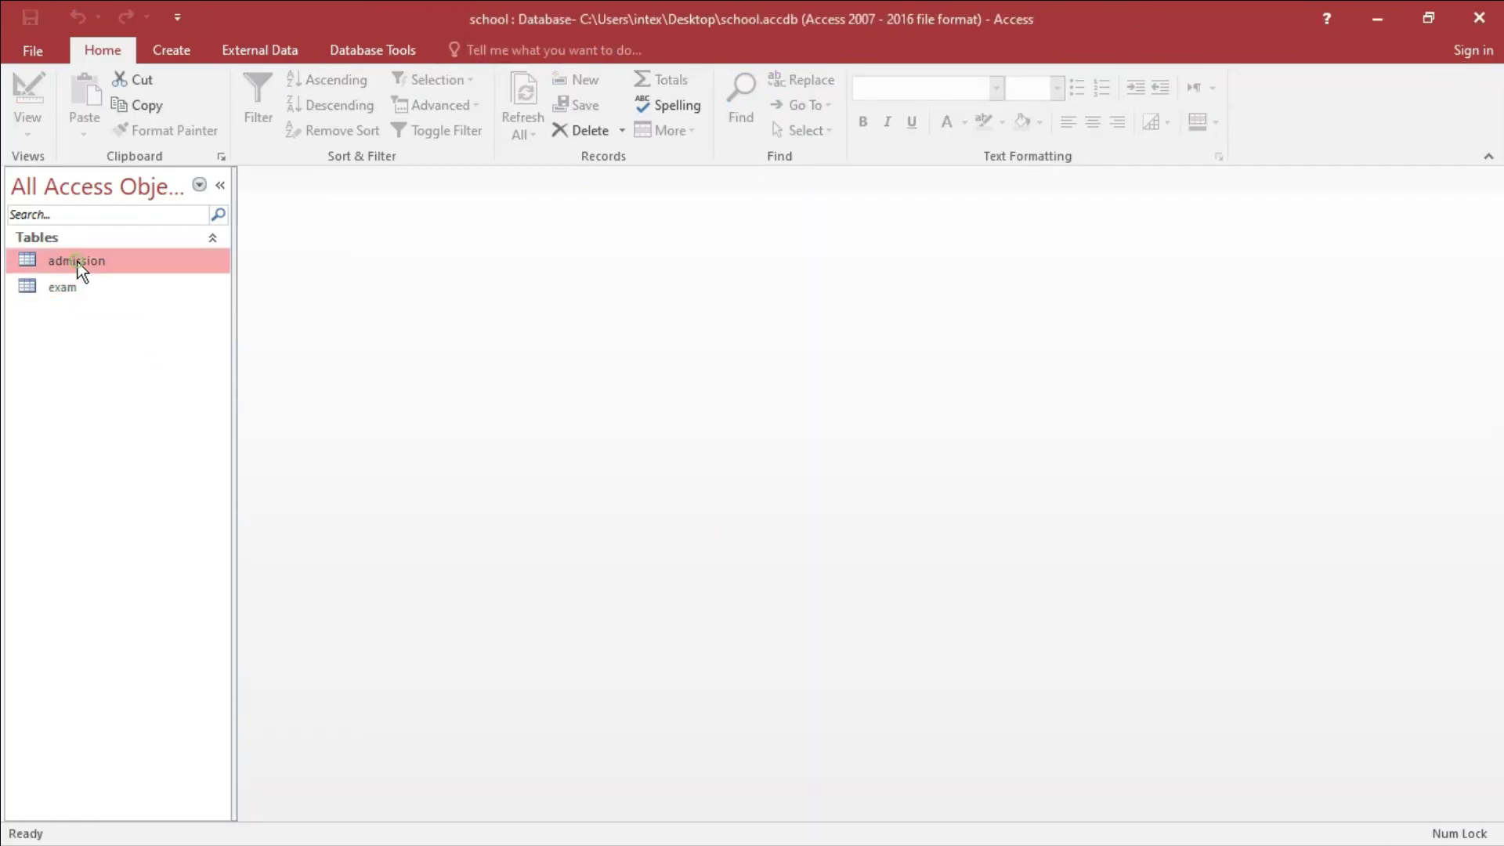
pyautogui.click(365, 313)
pyautogui.write('10')
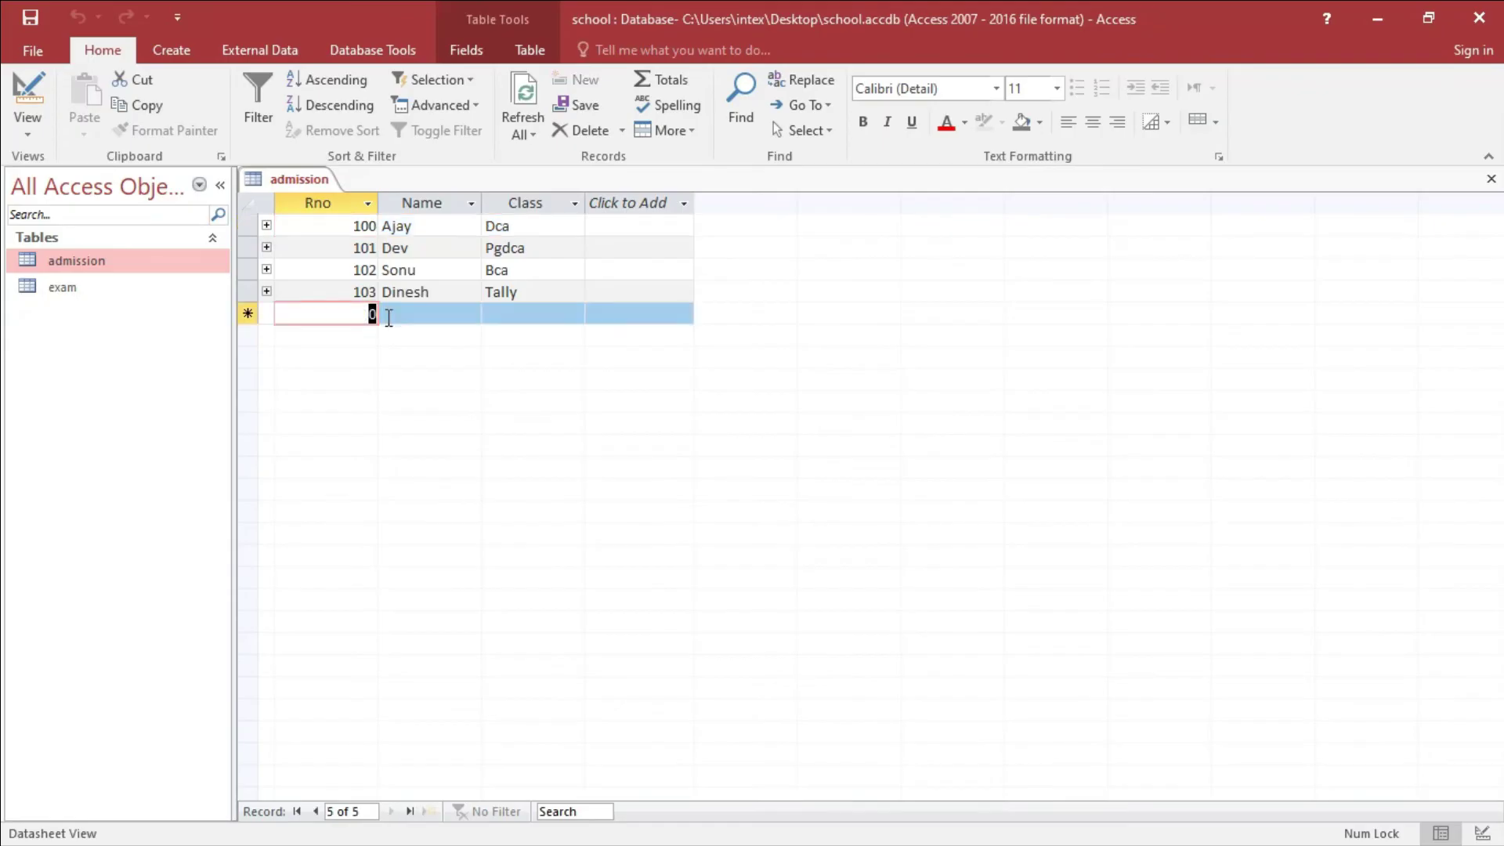
pyautogui.write('4')
pyautogui.press('Tab')
pyautogui.write('Raju')
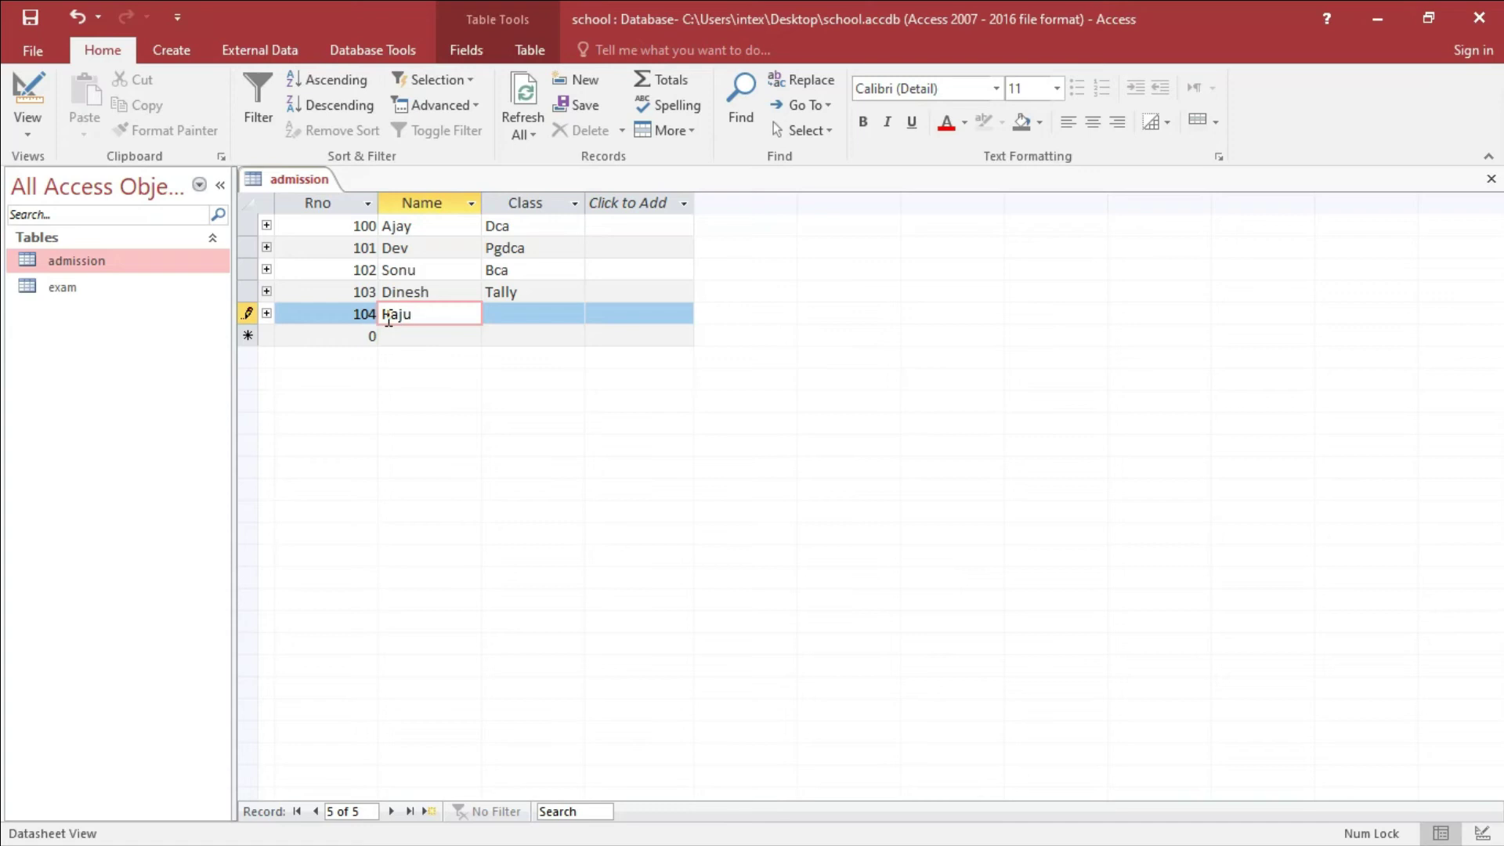
pyautogui.press('Tab')
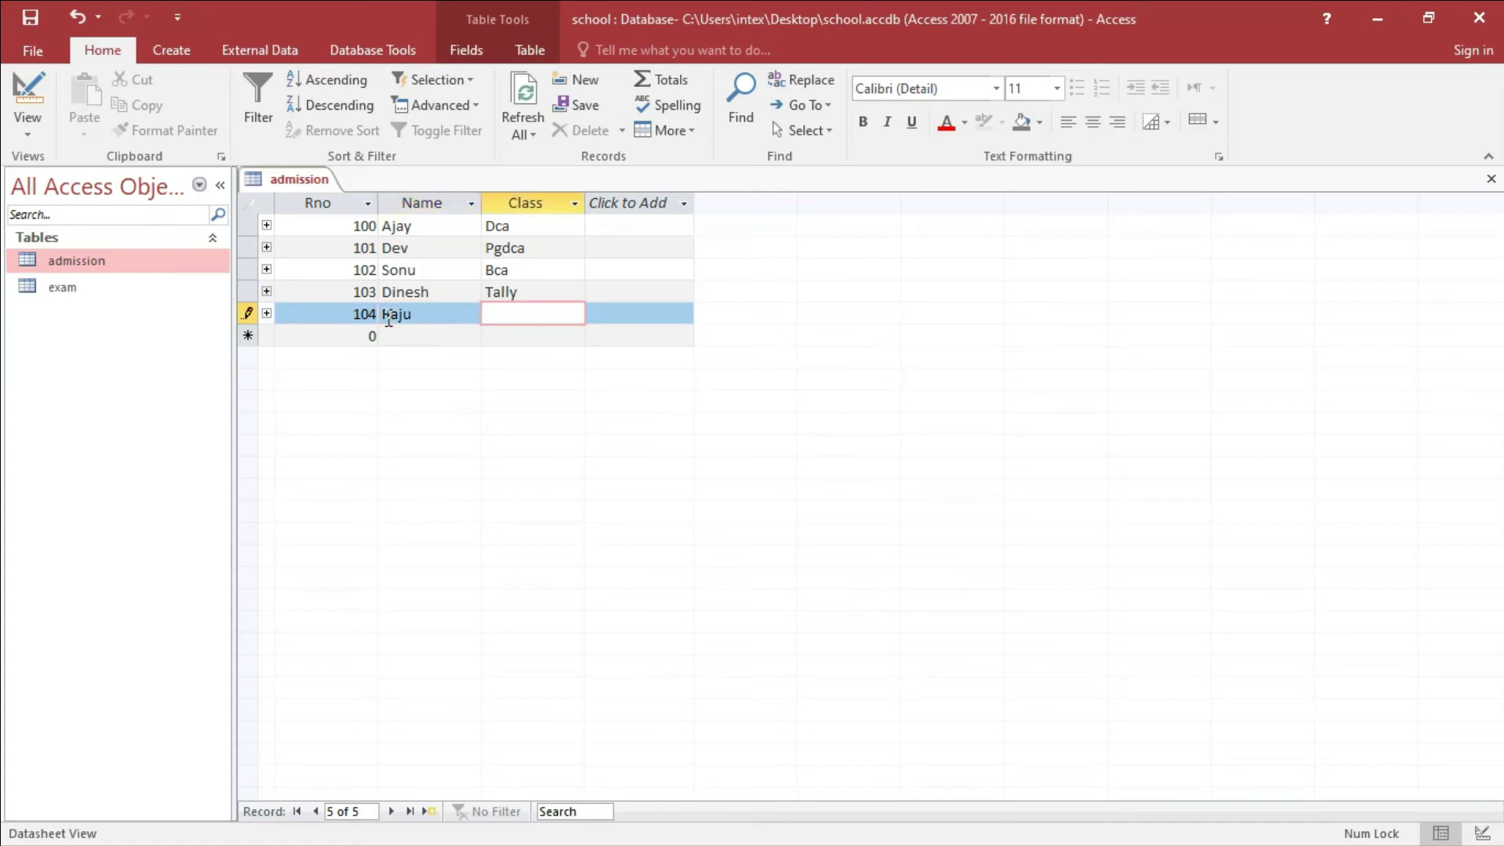
pyautogui.write('Dtp')
pyautogui.press('Tab')
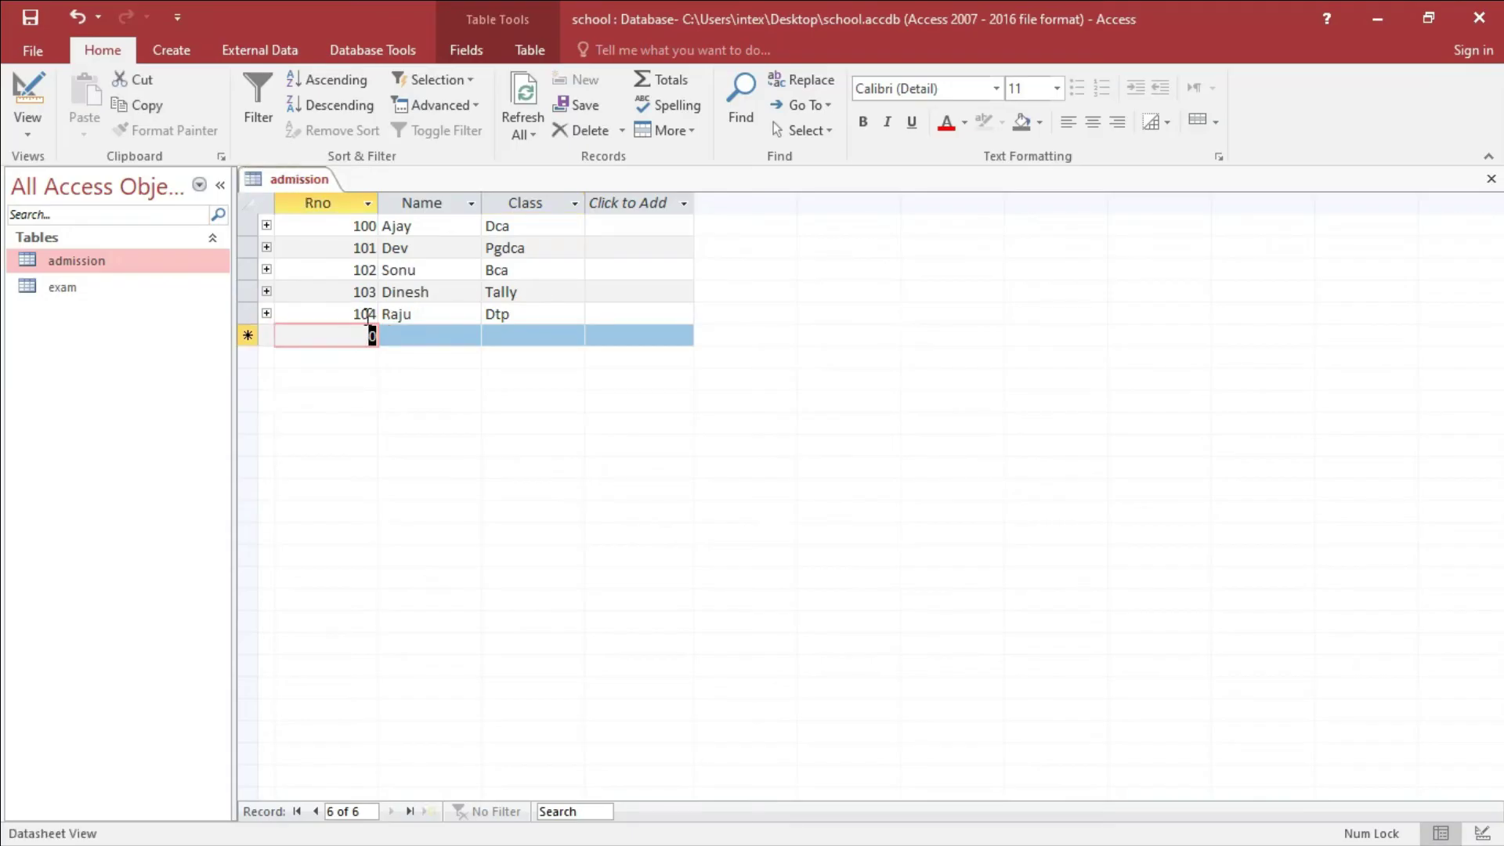
pyautogui.click(1490, 179)
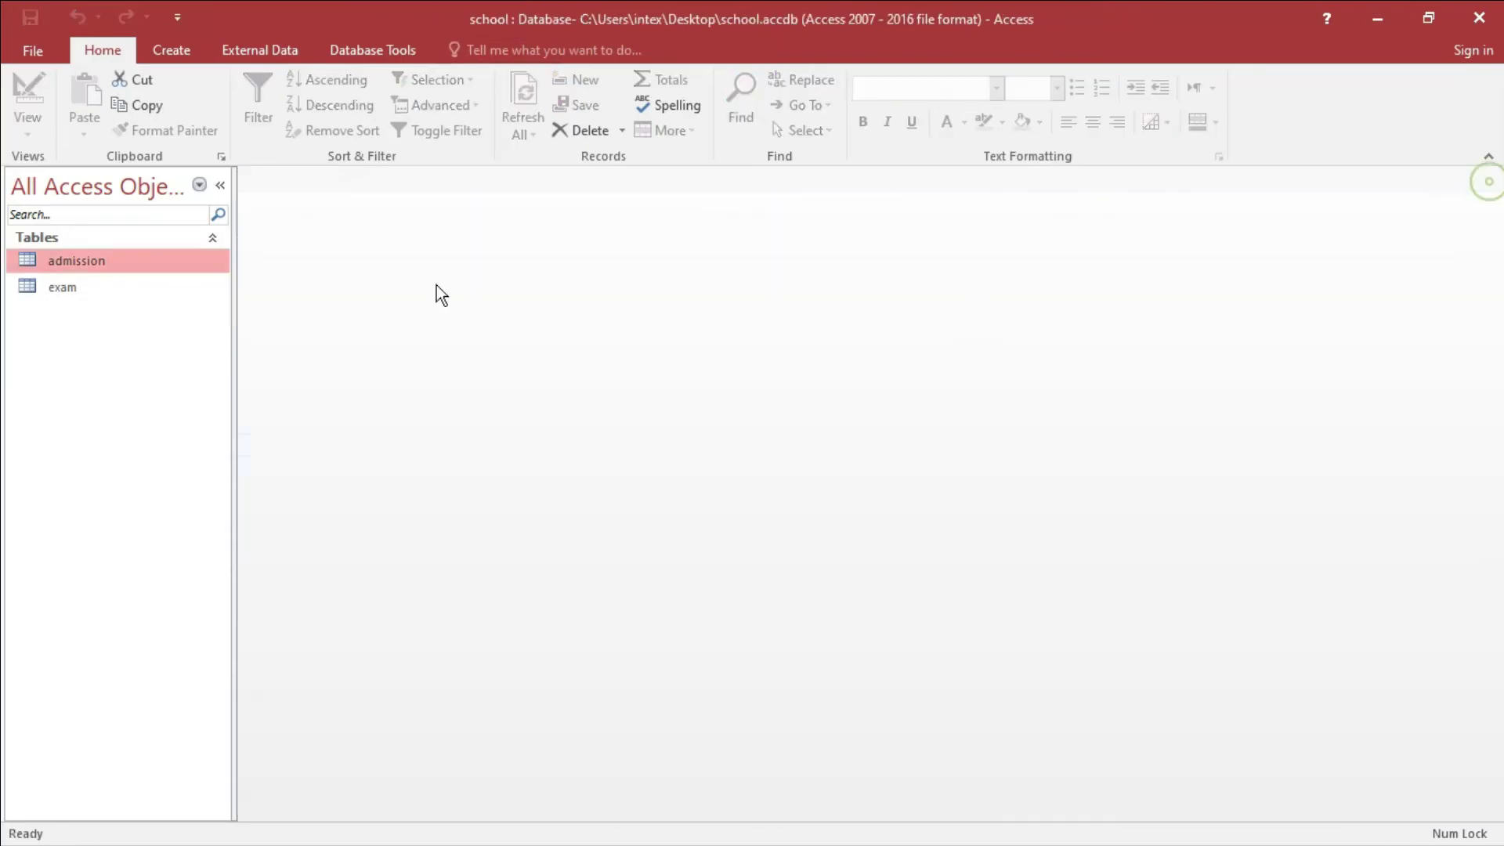
# - Add an exam record with Rno 104, Hindi 20, English 30 and Maths 50, and close the table
pyautogui.doubleClick(82, 287)
pyautogui.click(373, 318)
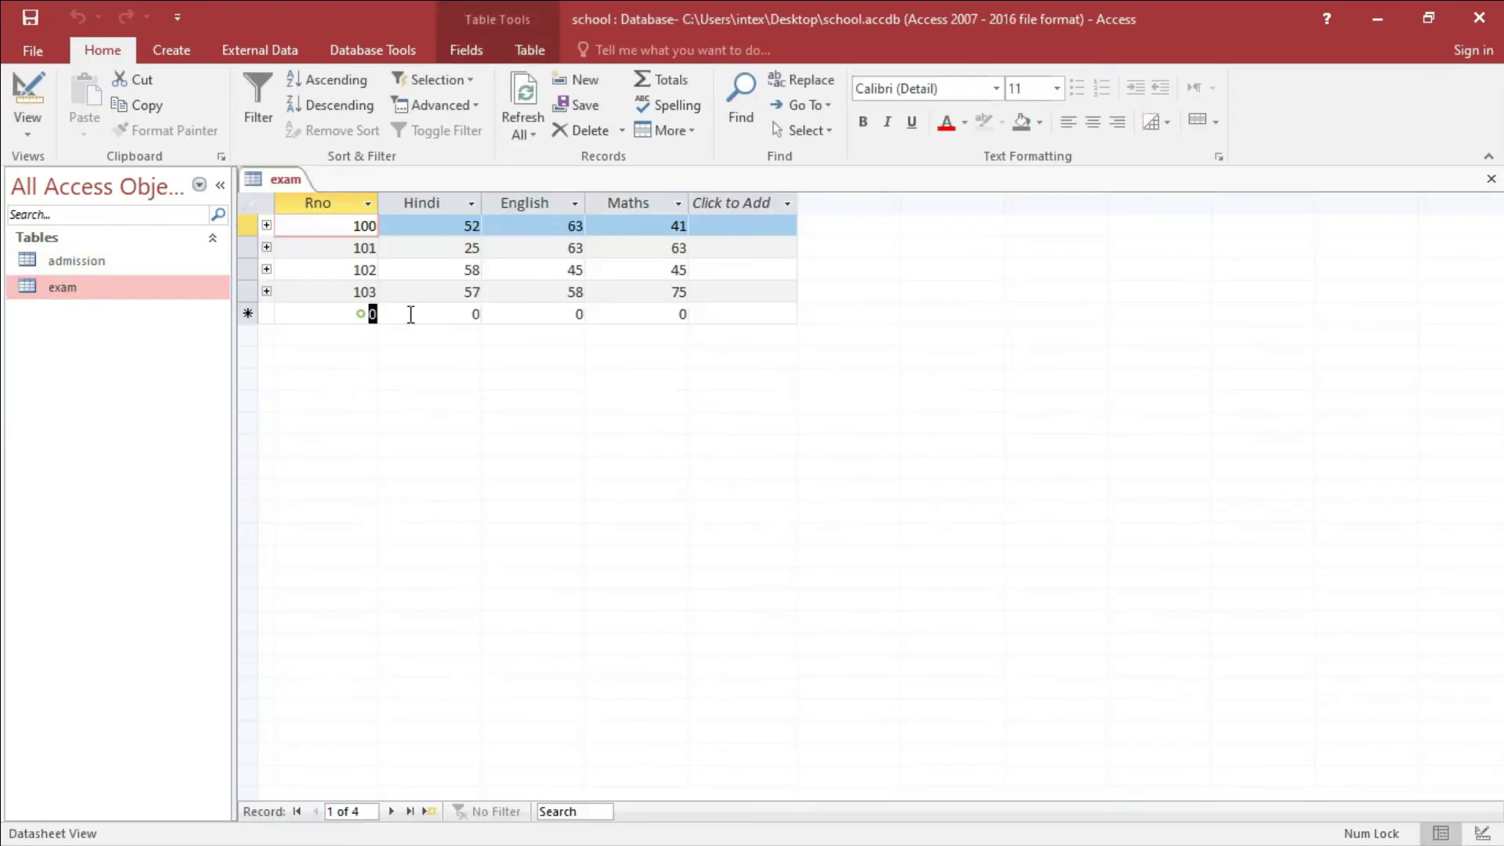
pyautogui.write('104')
pyautogui.press('Tab')
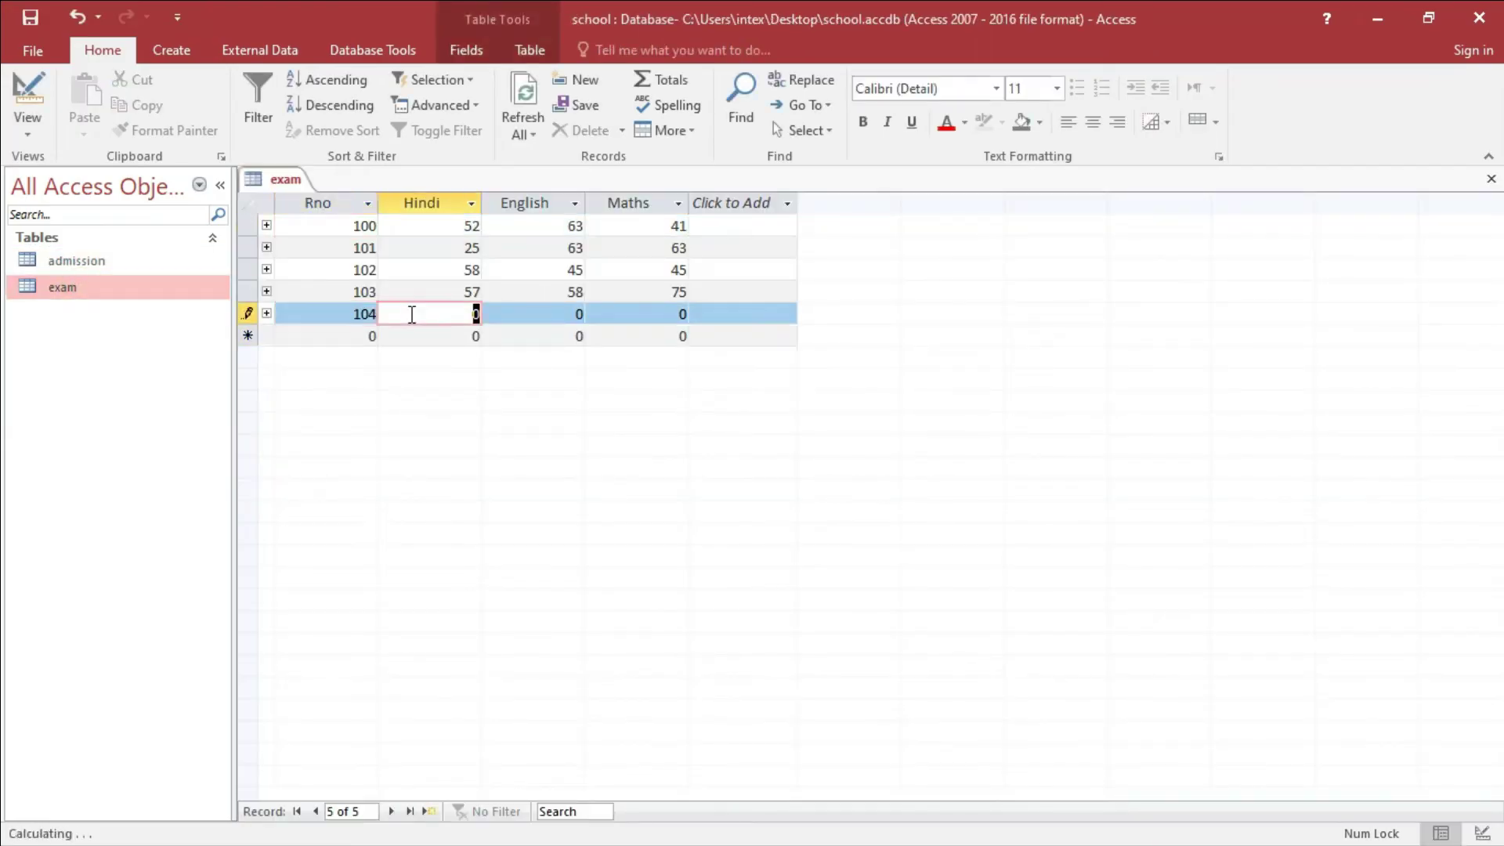
pyautogui.write('20')
pyautogui.press('Tab')
pyautogui.write('30')
pyautogui.press('Tab')
pyautogui.write('50')
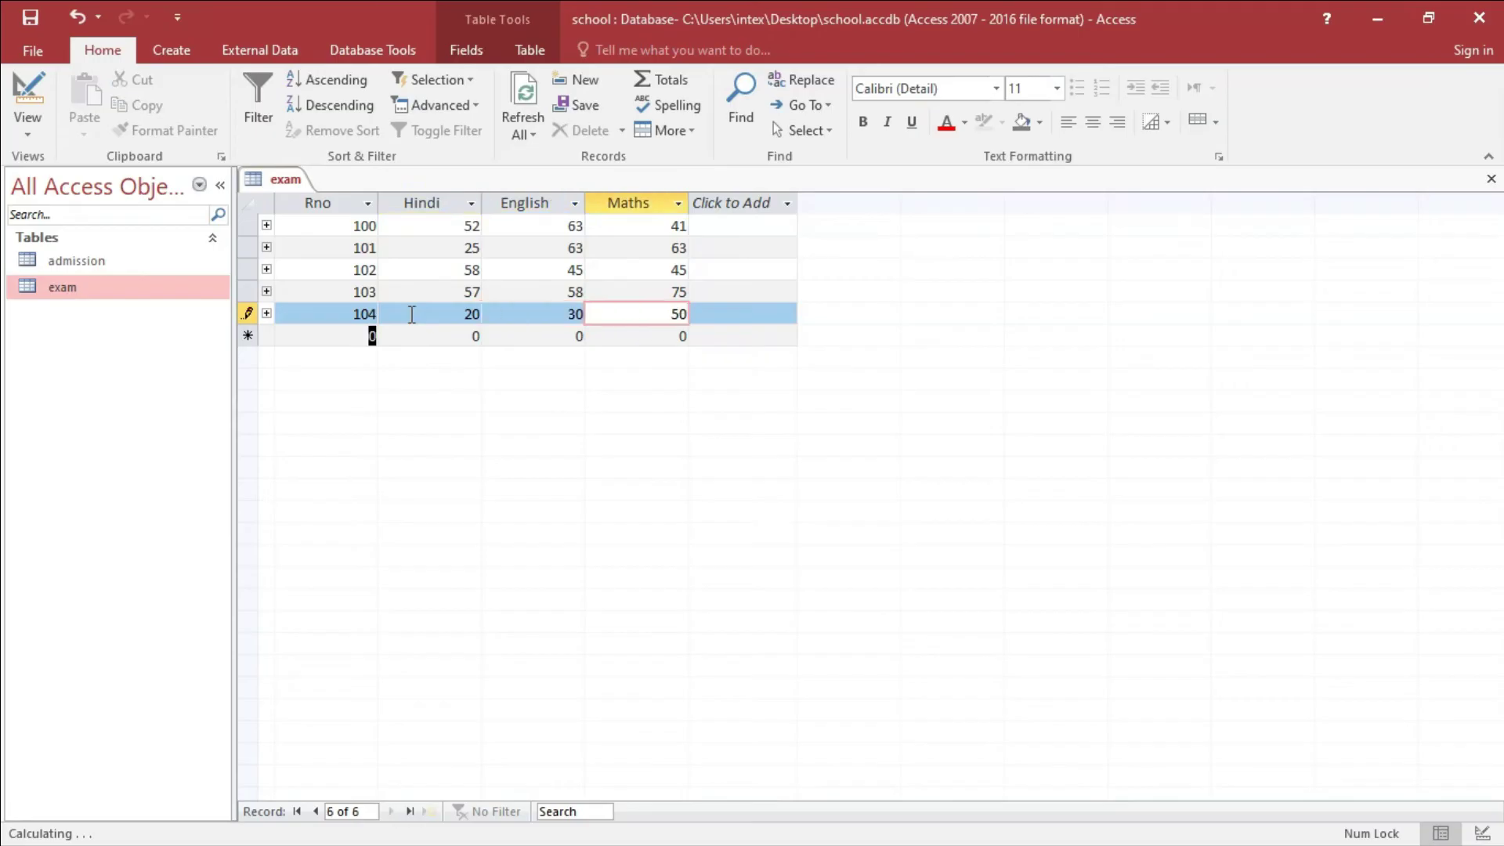
pyautogui.press('Tab')
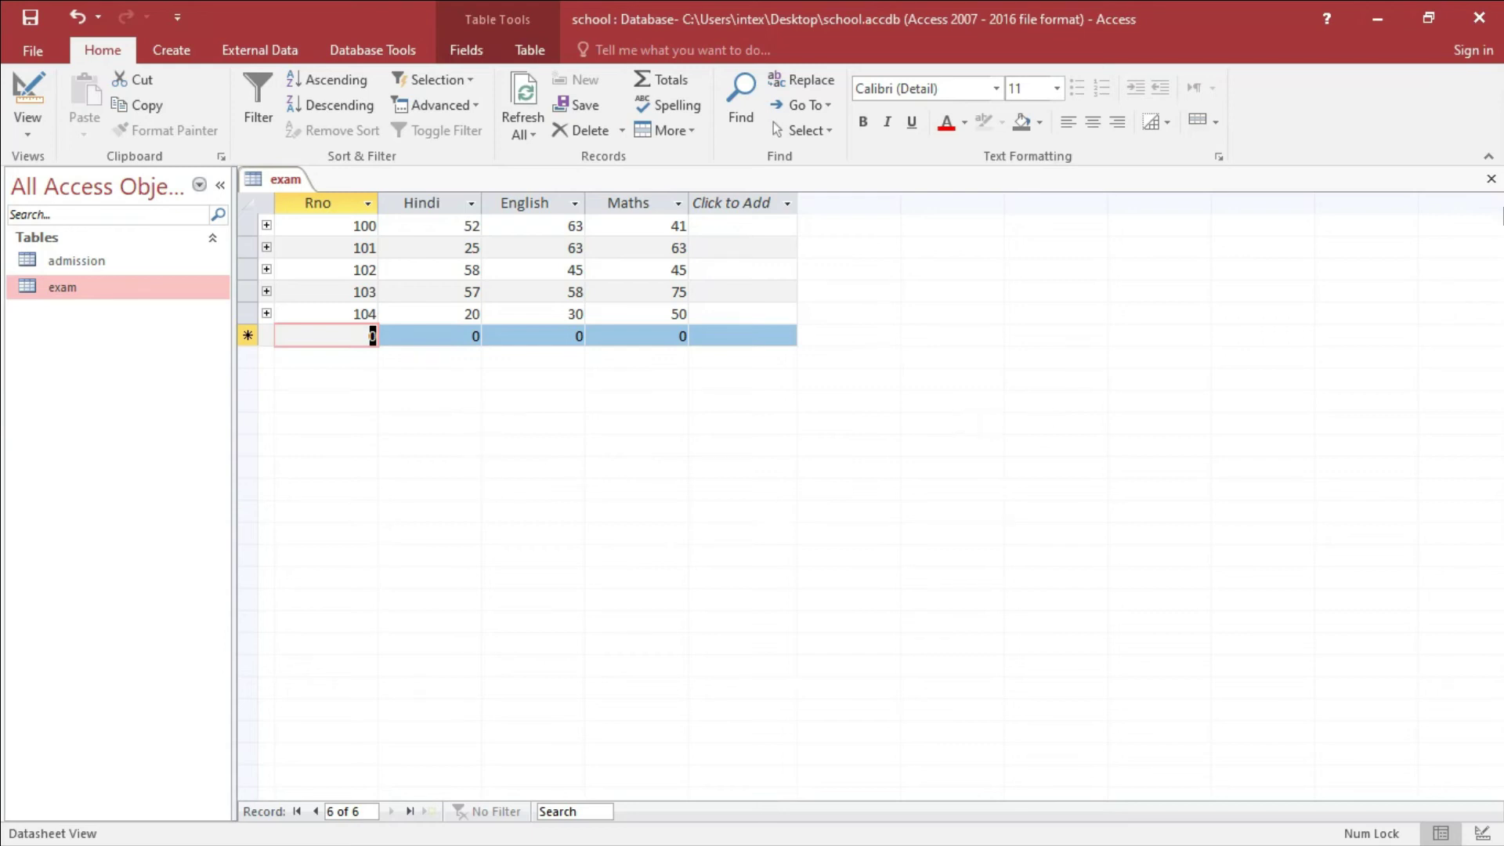
pyautogui.click(1491, 180)
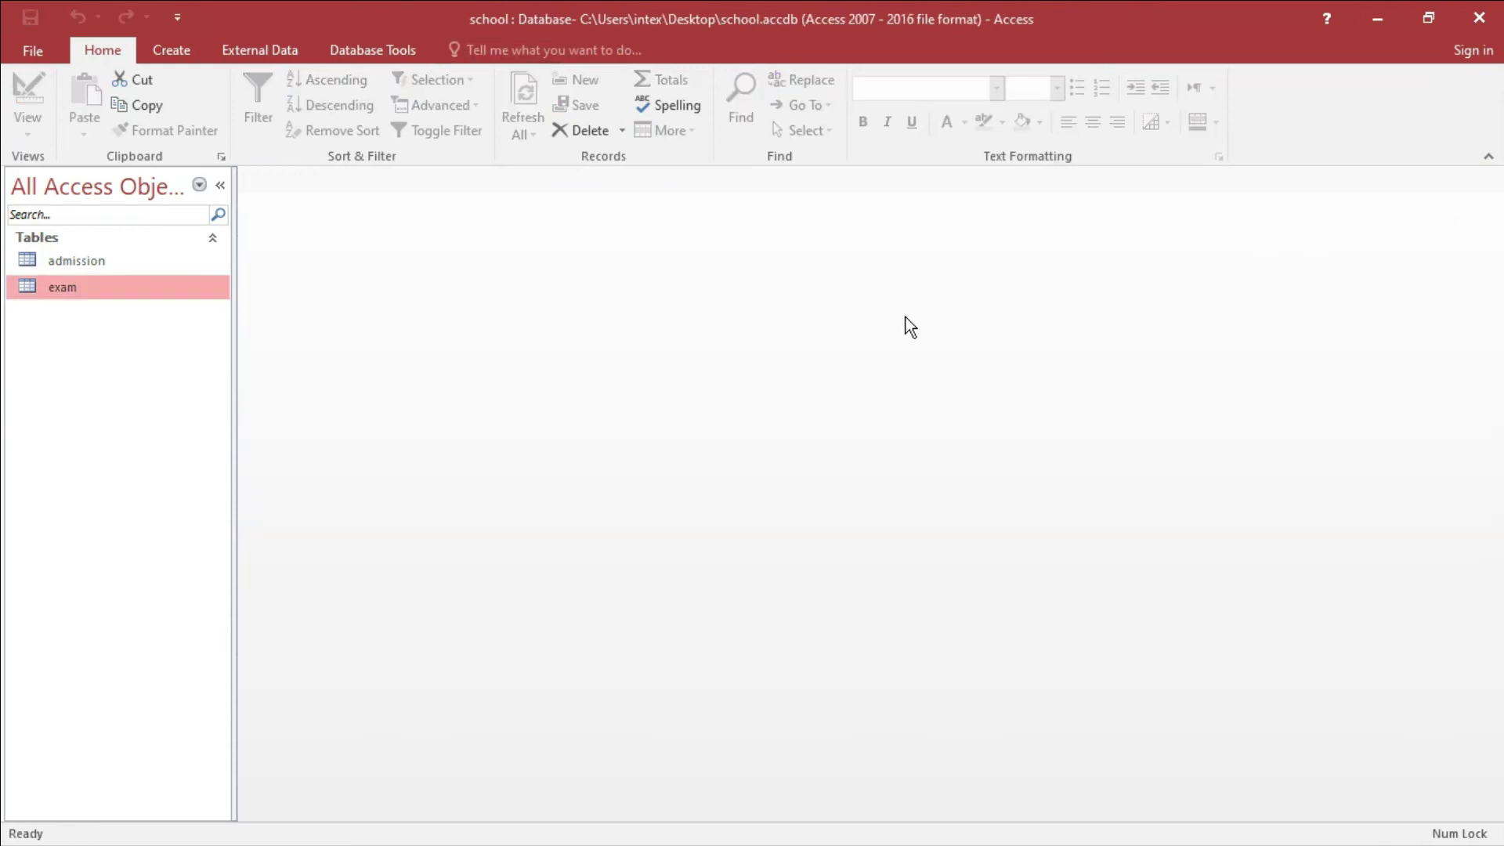
# - Edit the Rno relationship between admission and exam to enable Cascade Update Related Fields alongside Enforce Referential Integrity, and close the relationships layout
pyautogui.click(355, 50)
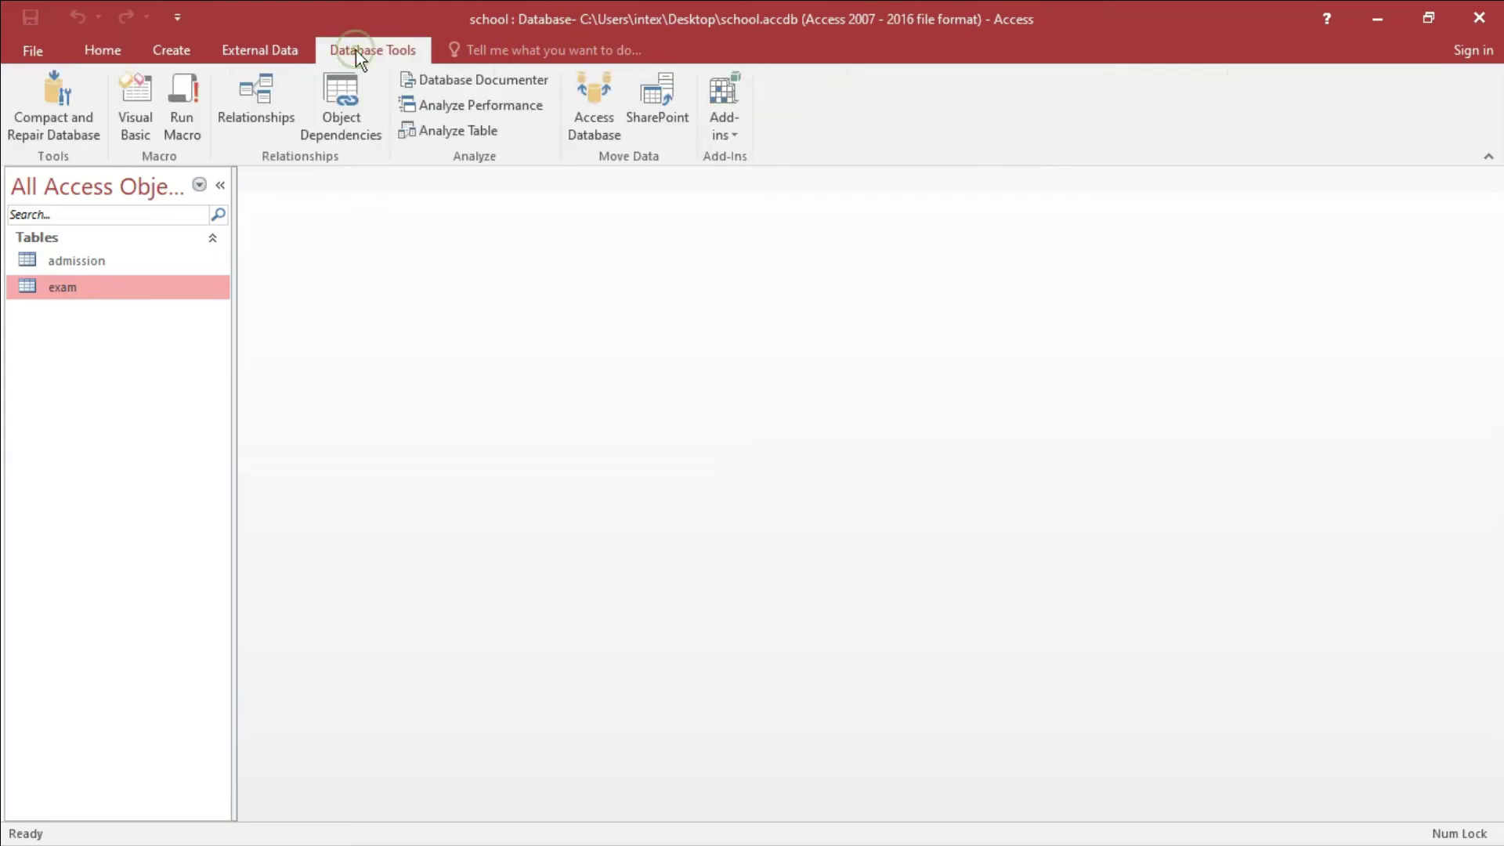
pyautogui.click(261, 105)
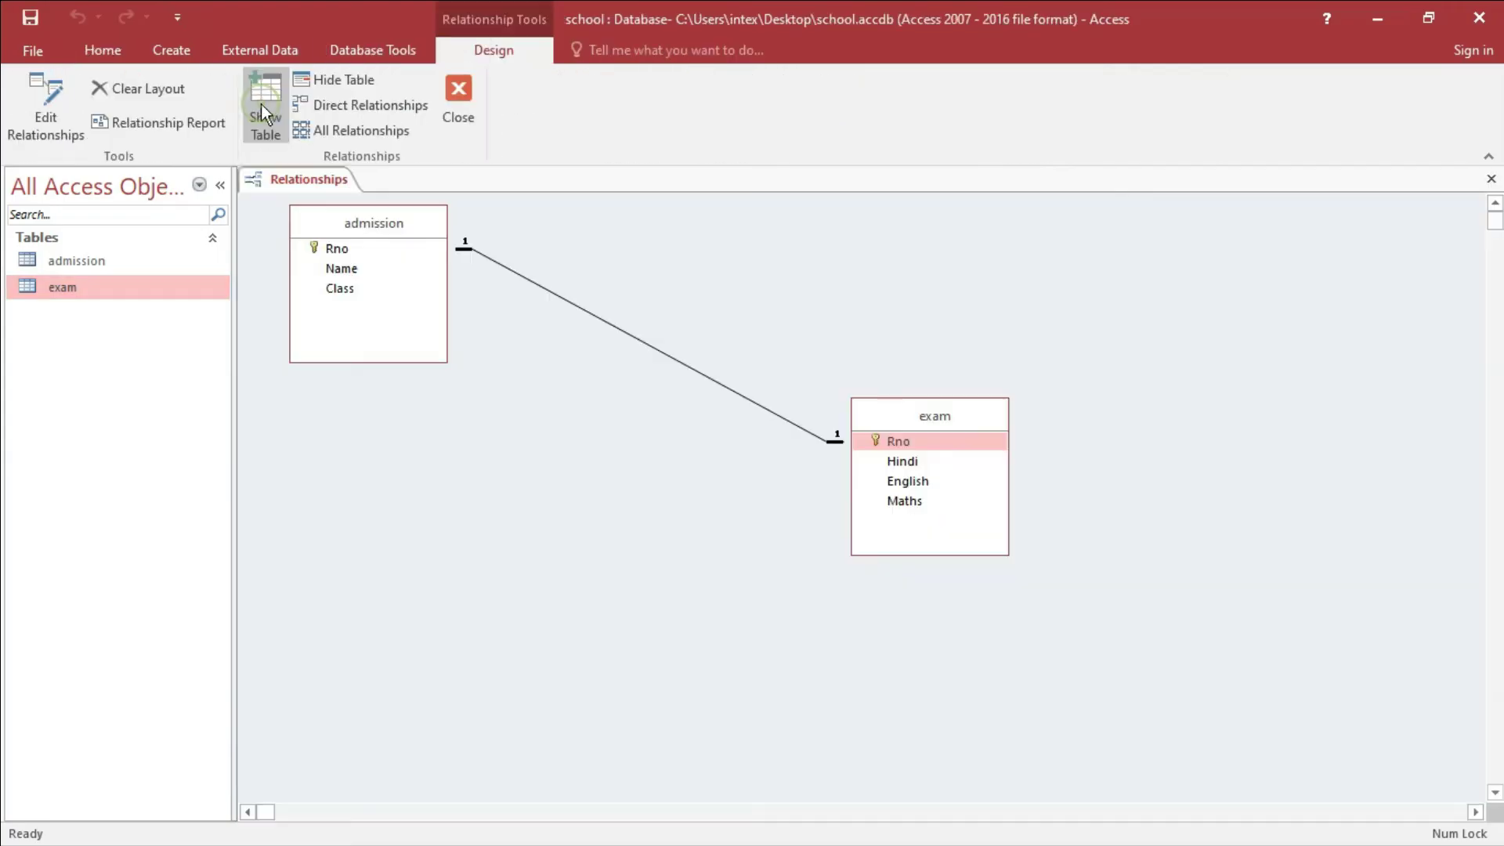
pyautogui.rightClick(620, 331)
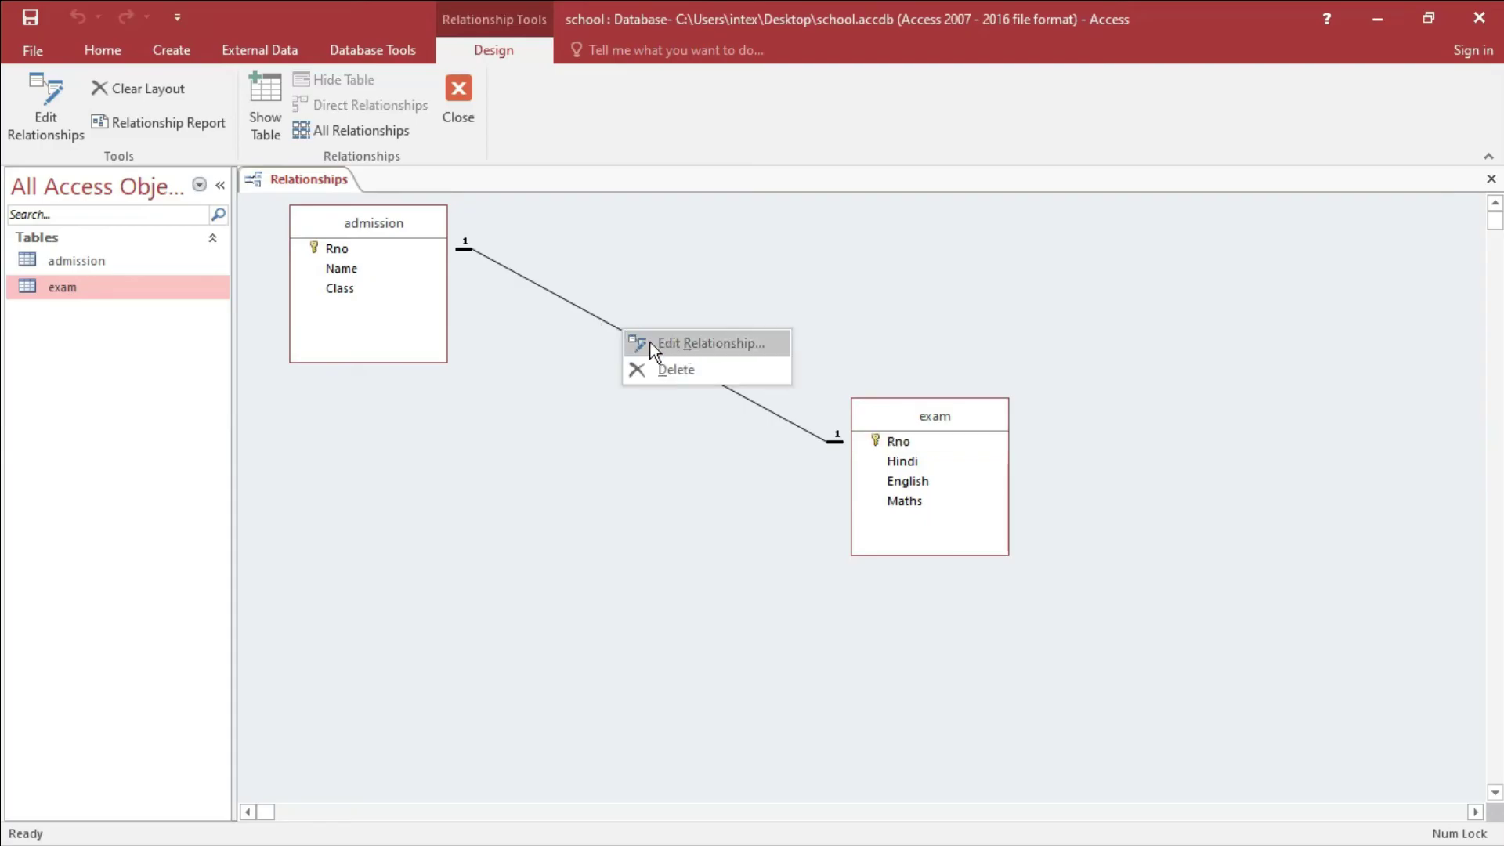
pyautogui.click(695, 344)
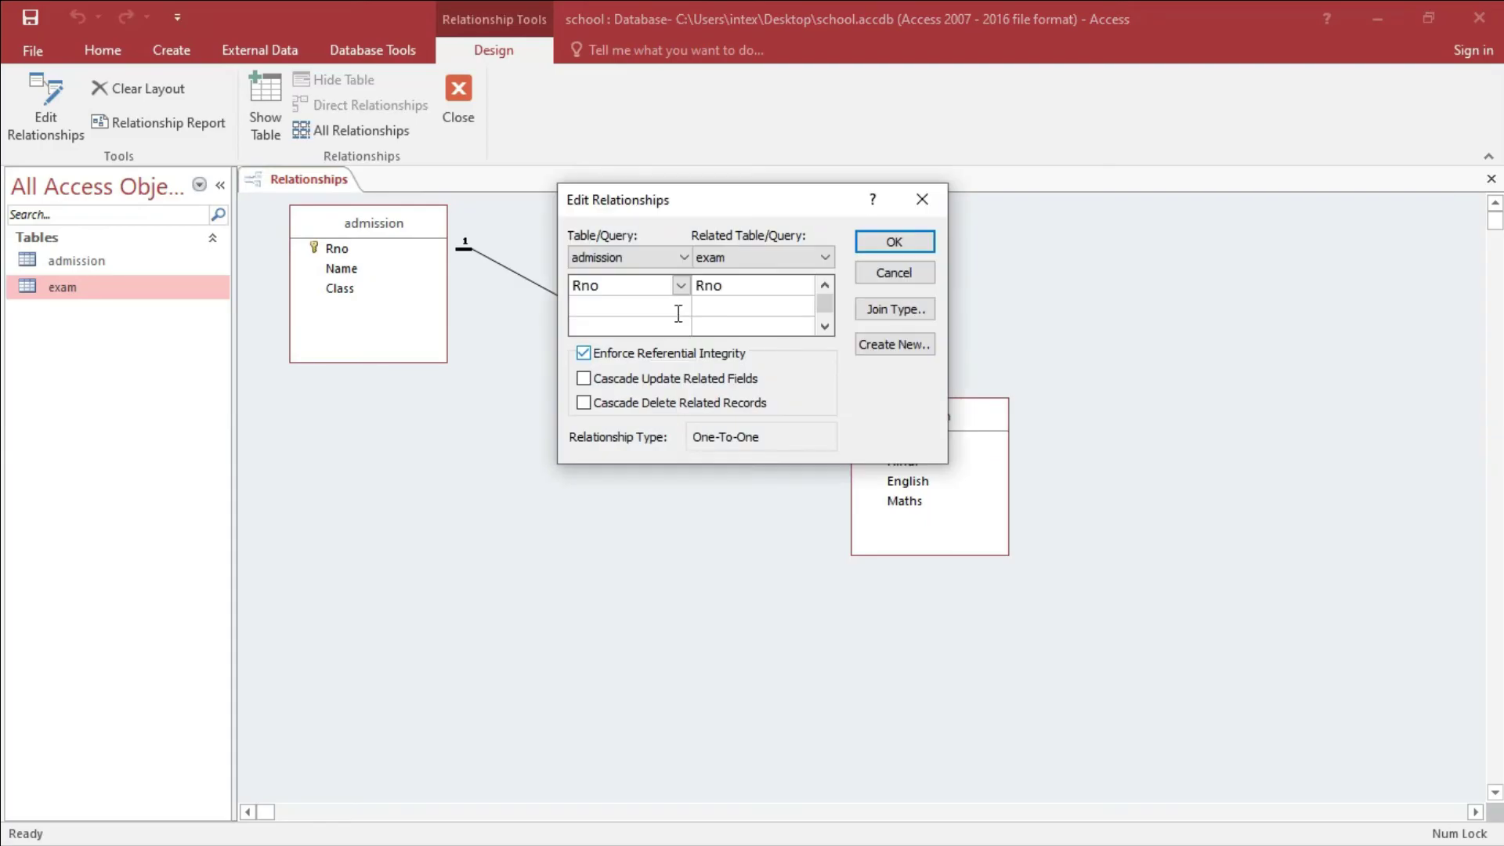
pyautogui.moveTo(651, 198); pyautogui.dragTo(587, 160)
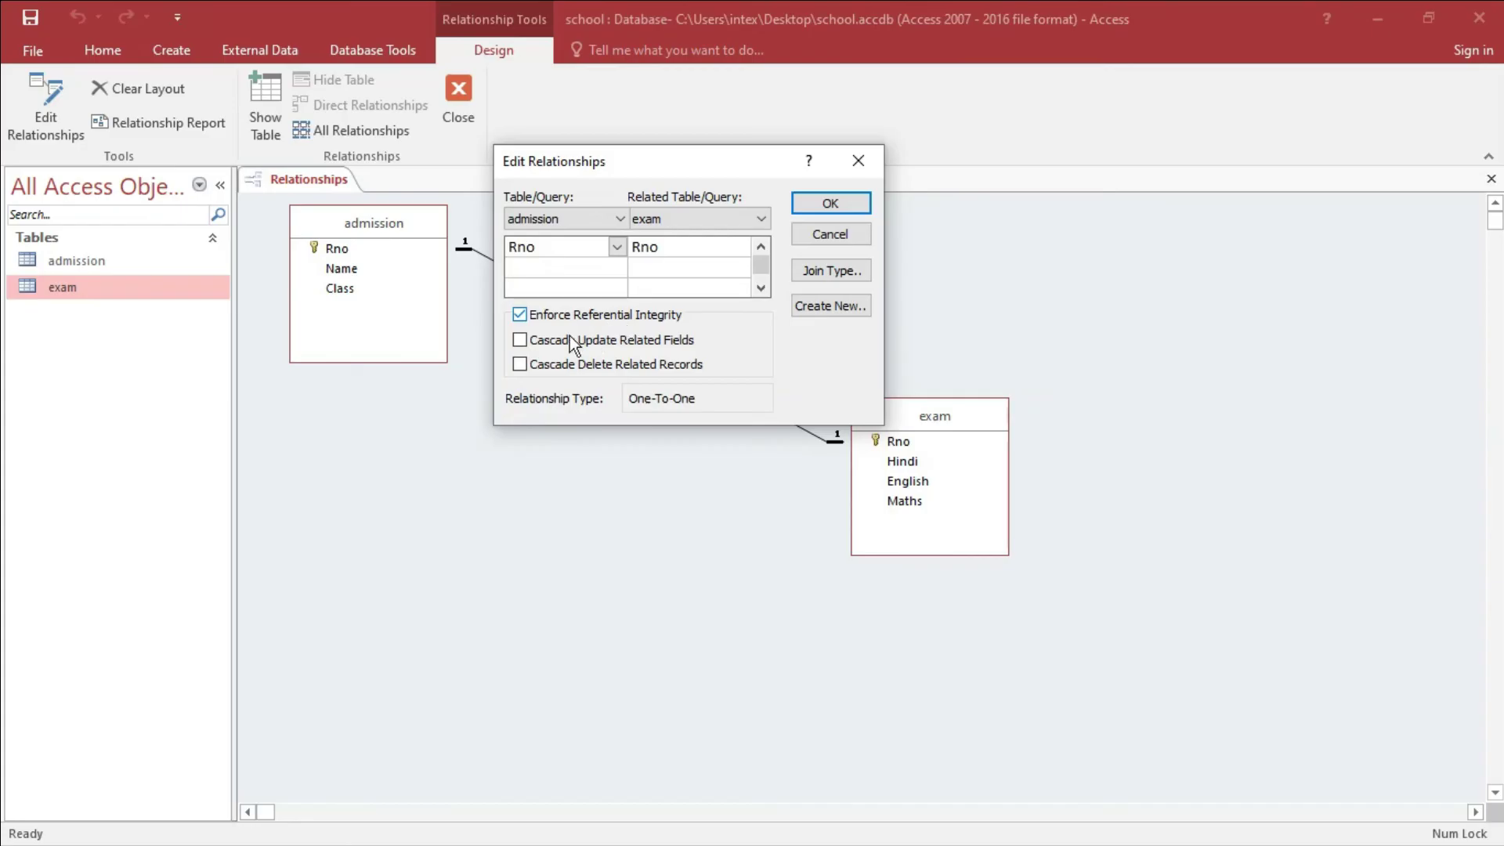
pyautogui.click(519, 340)
pyautogui.click(520, 315)
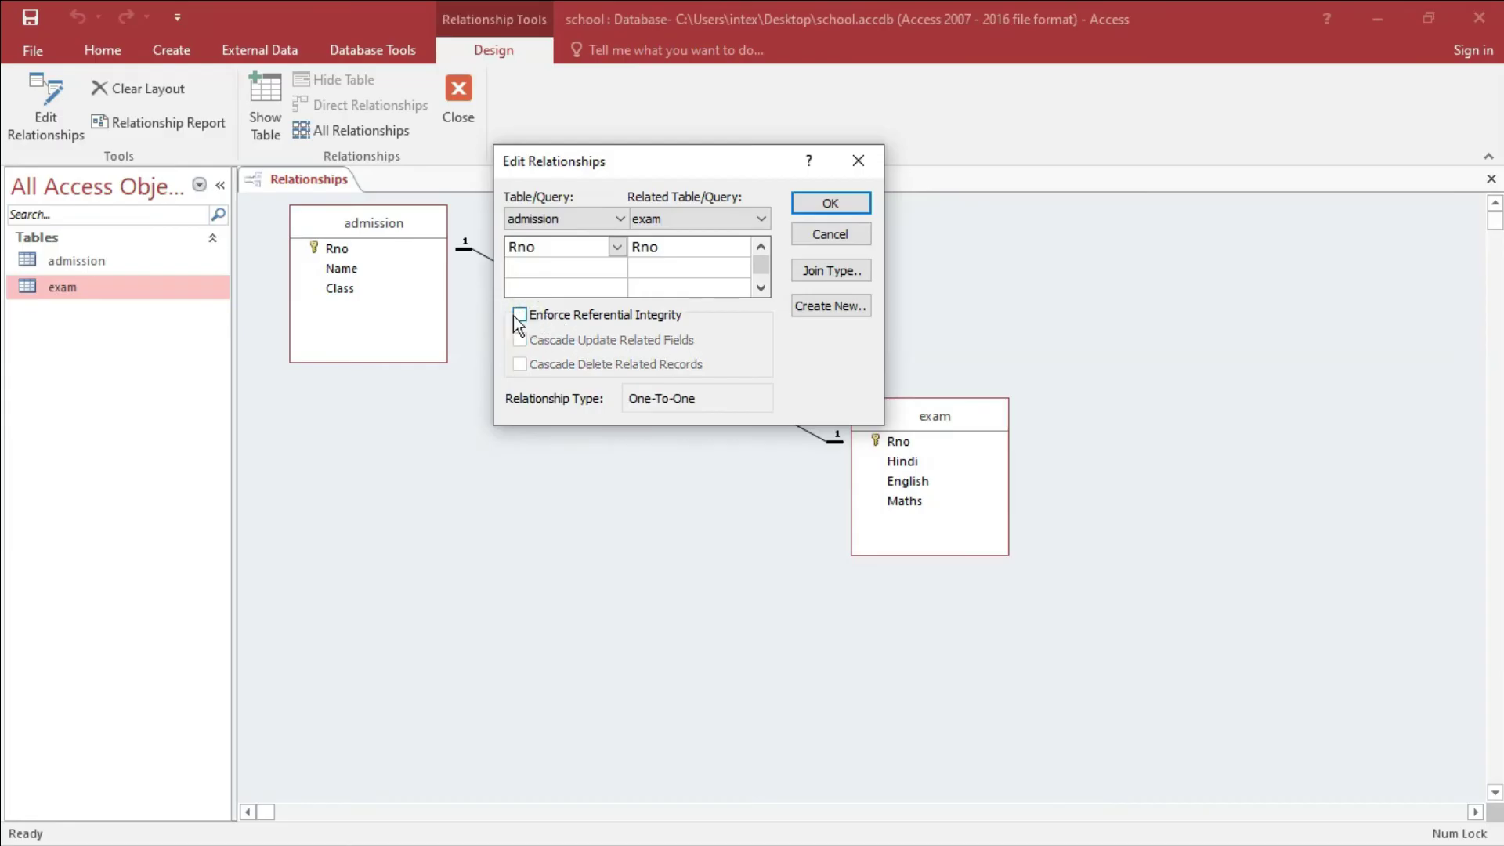
pyautogui.click(519, 315)
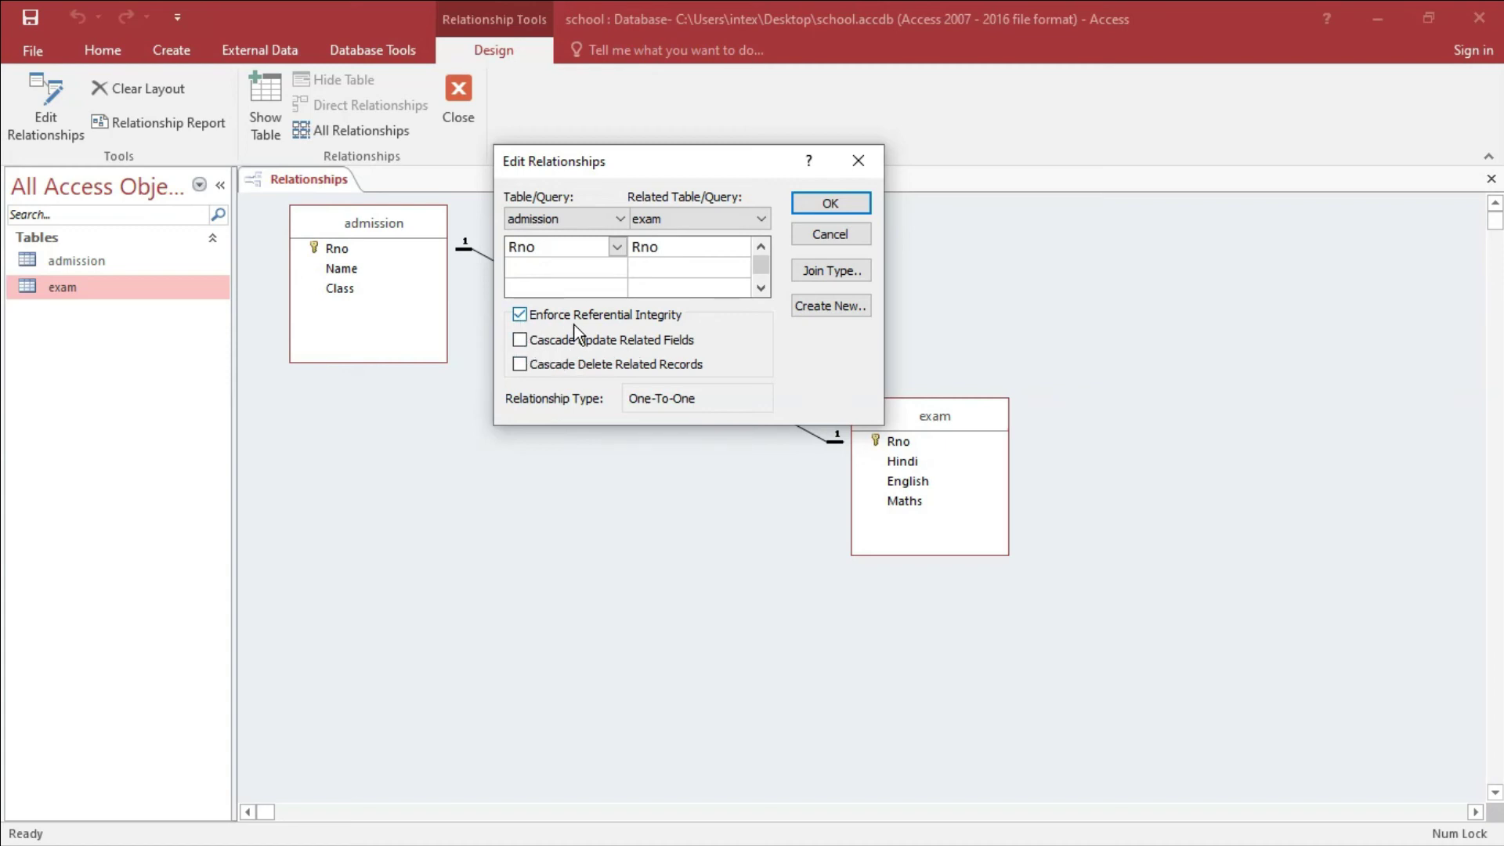
pyautogui.click(520, 340)
pyautogui.click(824, 206)
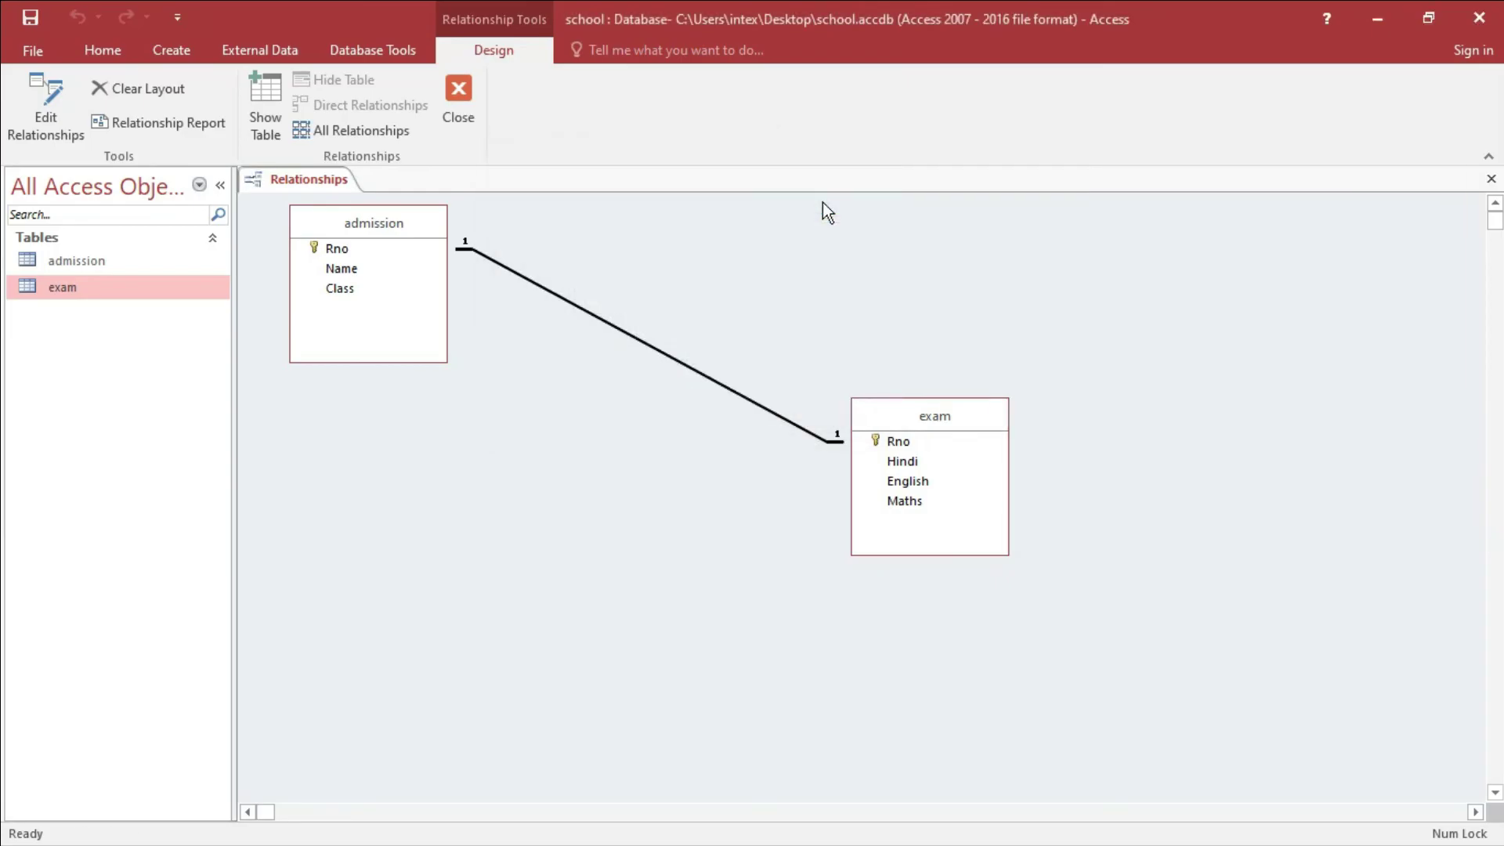
pyautogui.click(455, 105)
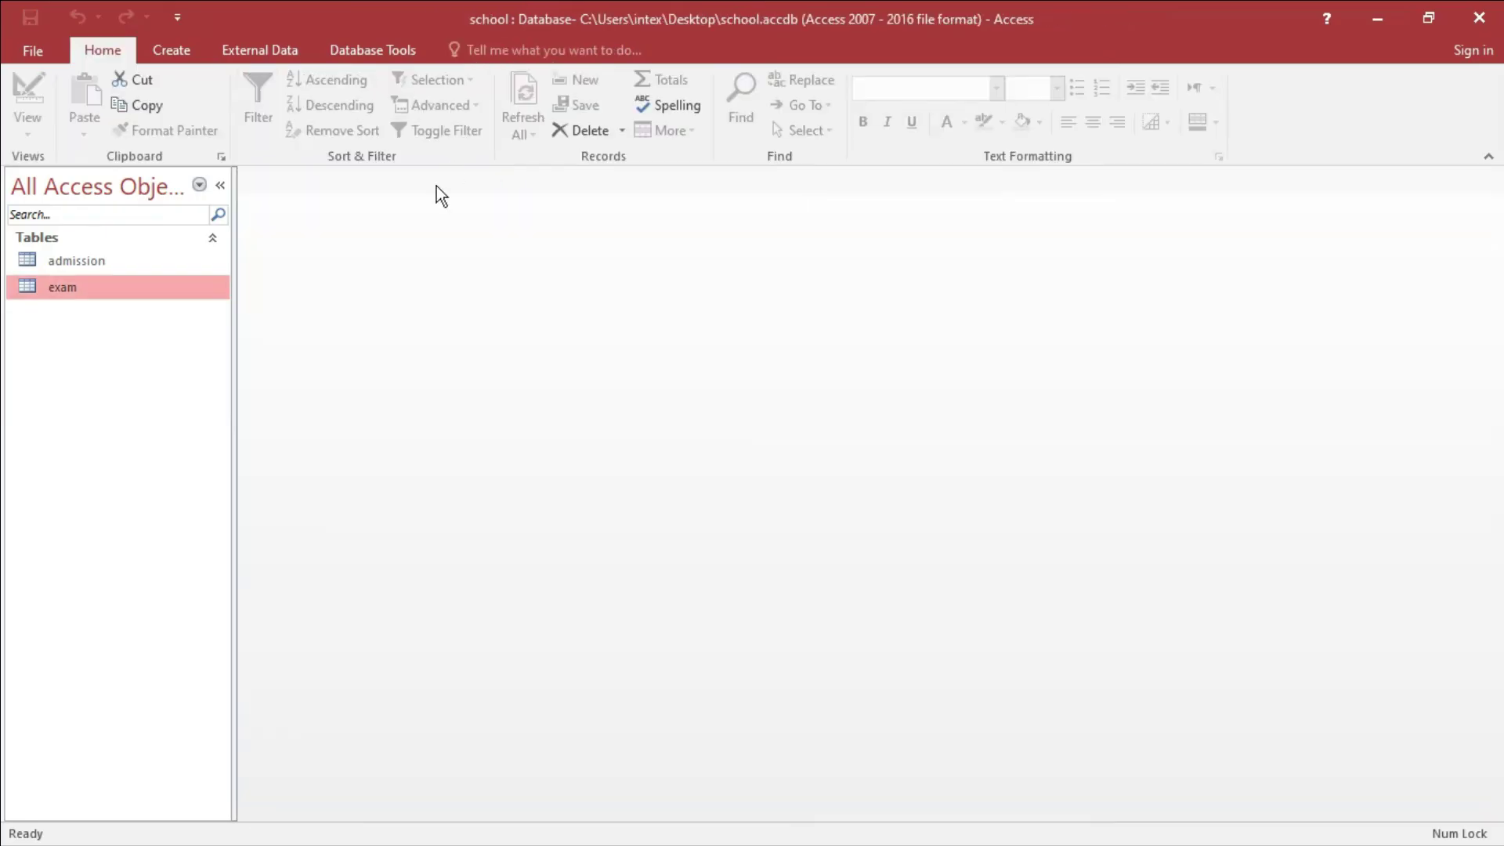
# - Open the admission and exam tables to compare their Rno values
pyautogui.doubleClick(111, 259)
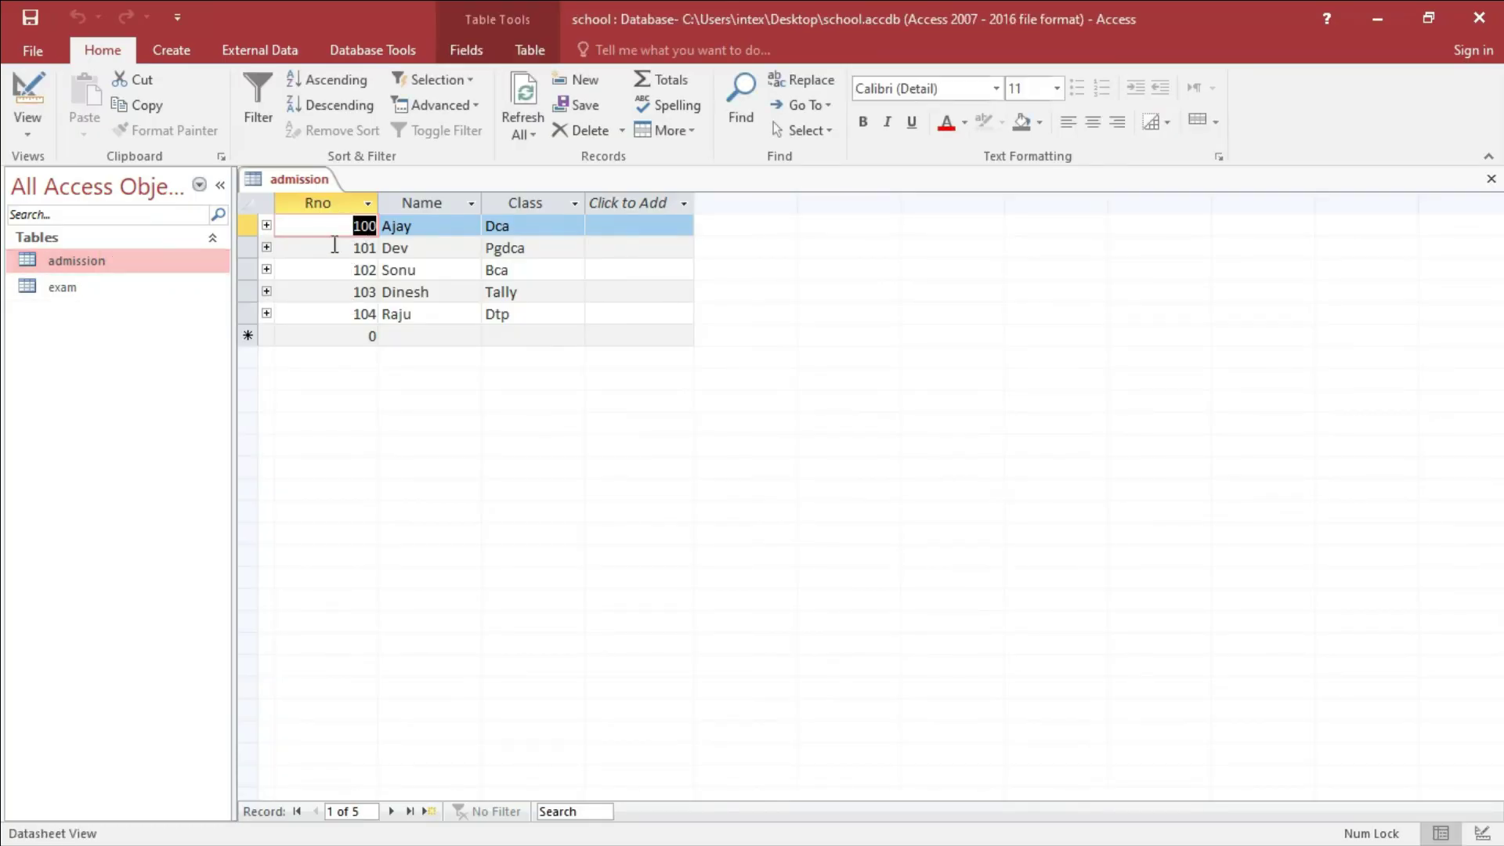
pyautogui.click(354, 229)
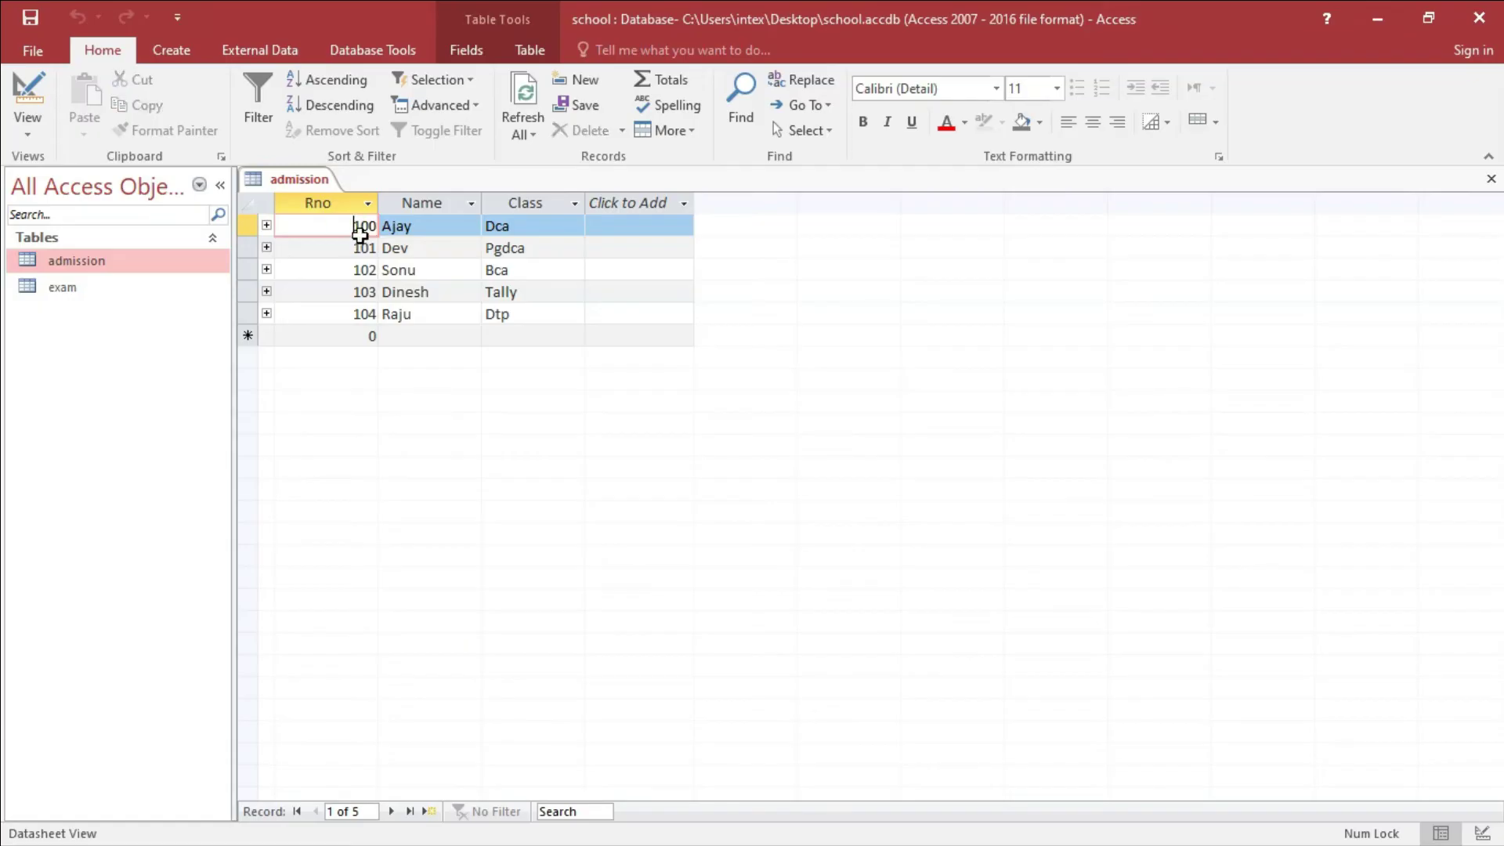
pyautogui.doubleClick(109, 289)
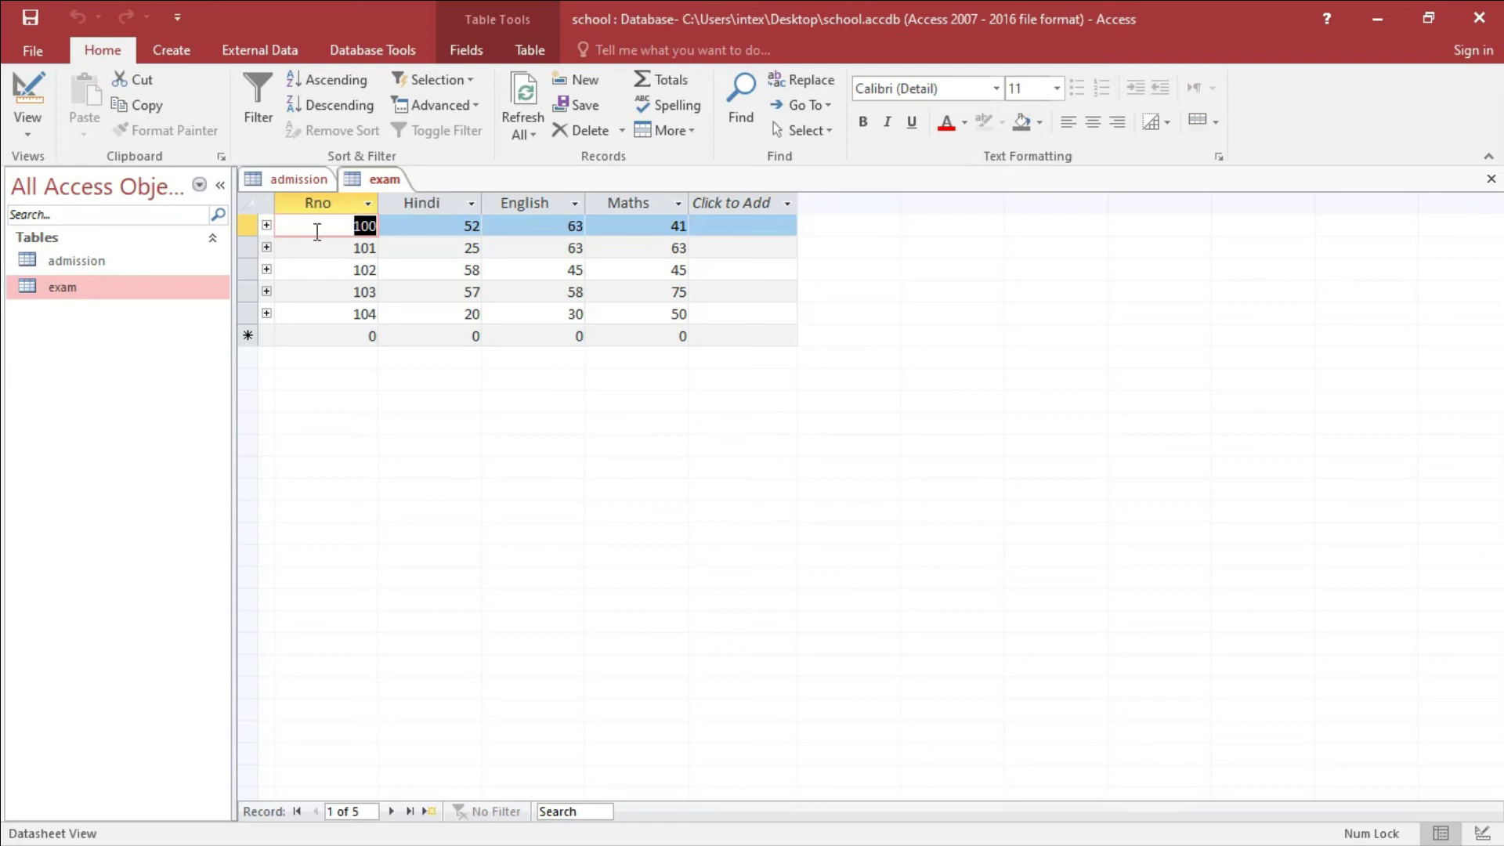
# - Change the Rno of the first record in the admission table to 1000
pyautogui.click(281, 180)
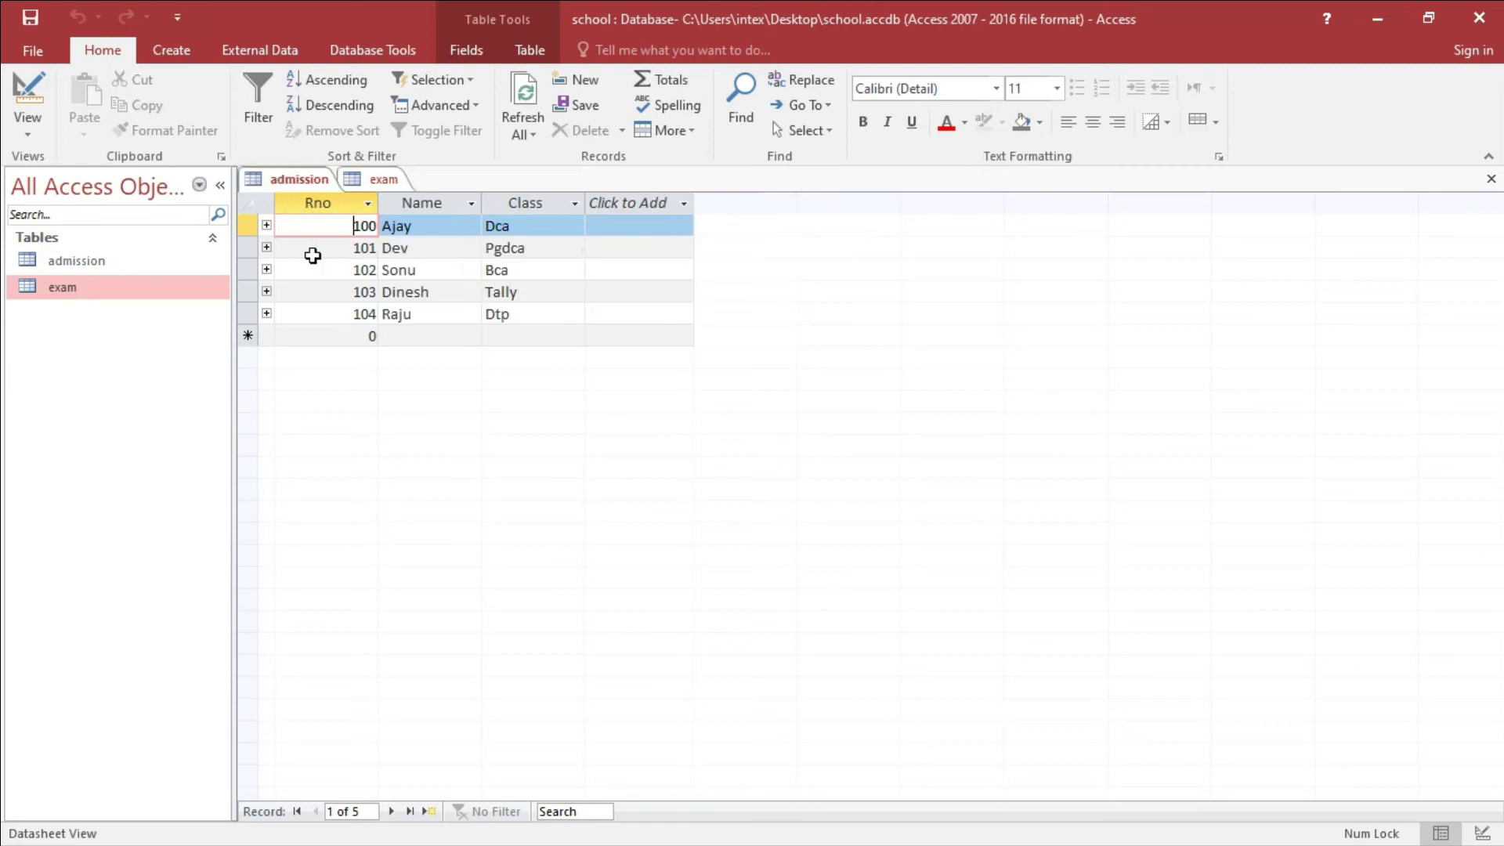
pyautogui.doubleClick(369, 226)
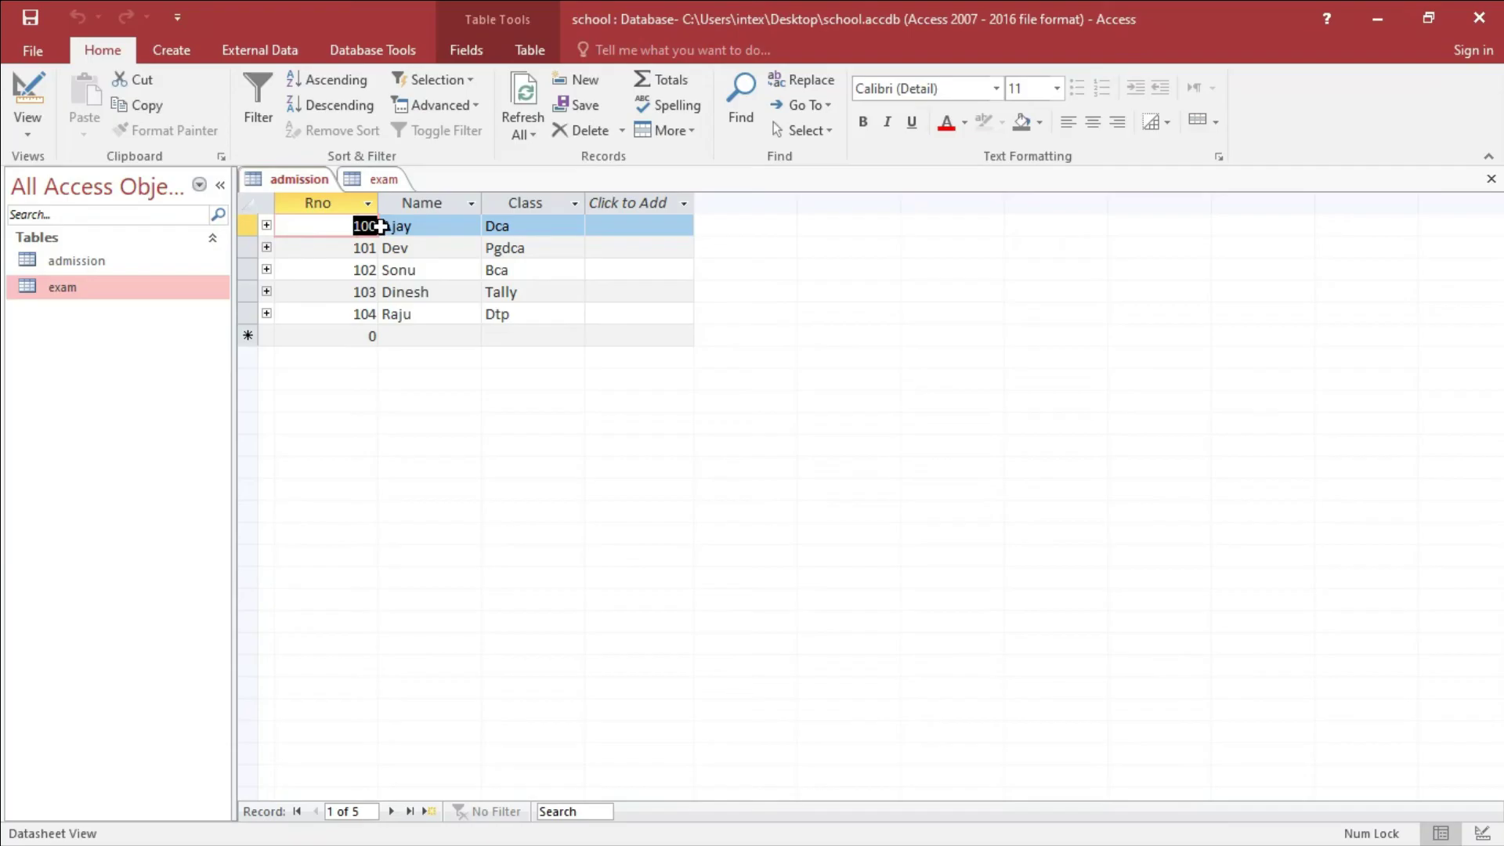
pyautogui.write('1000')
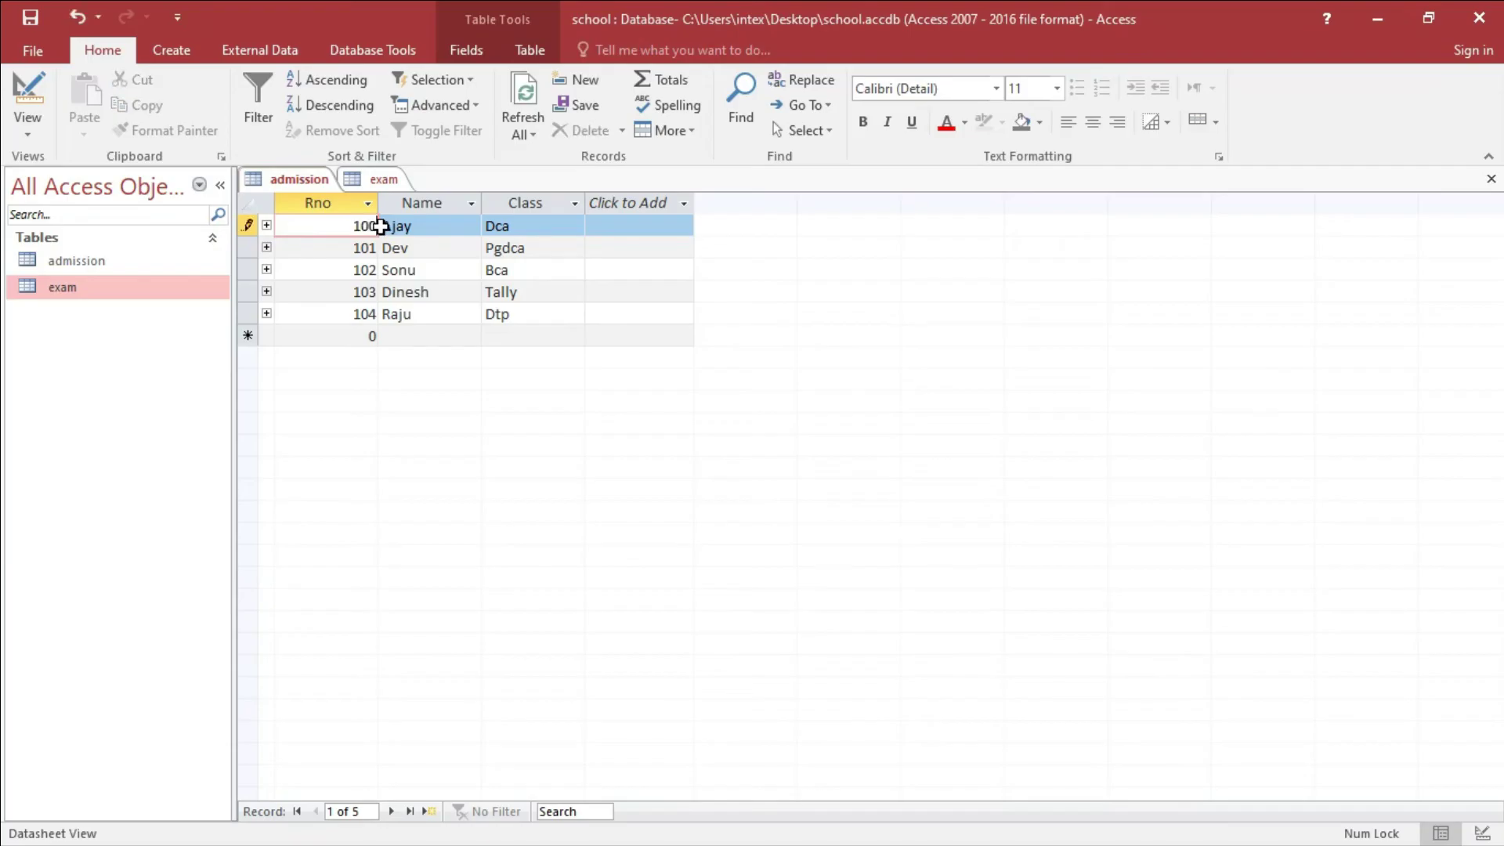
pyautogui.press('Tab')
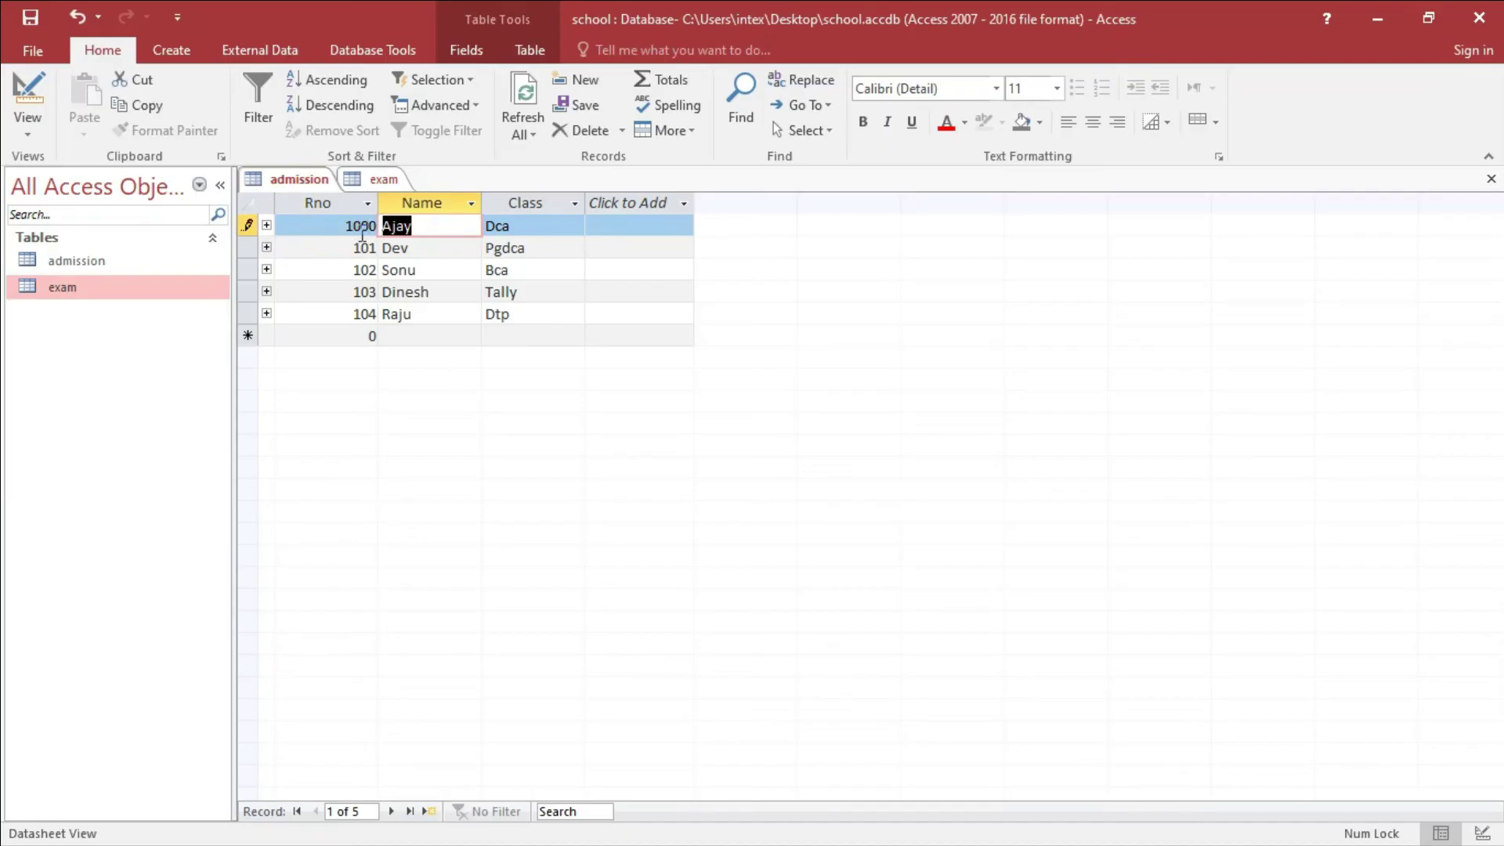
pyautogui.press('Tab')
pyautogui.press('Tab')
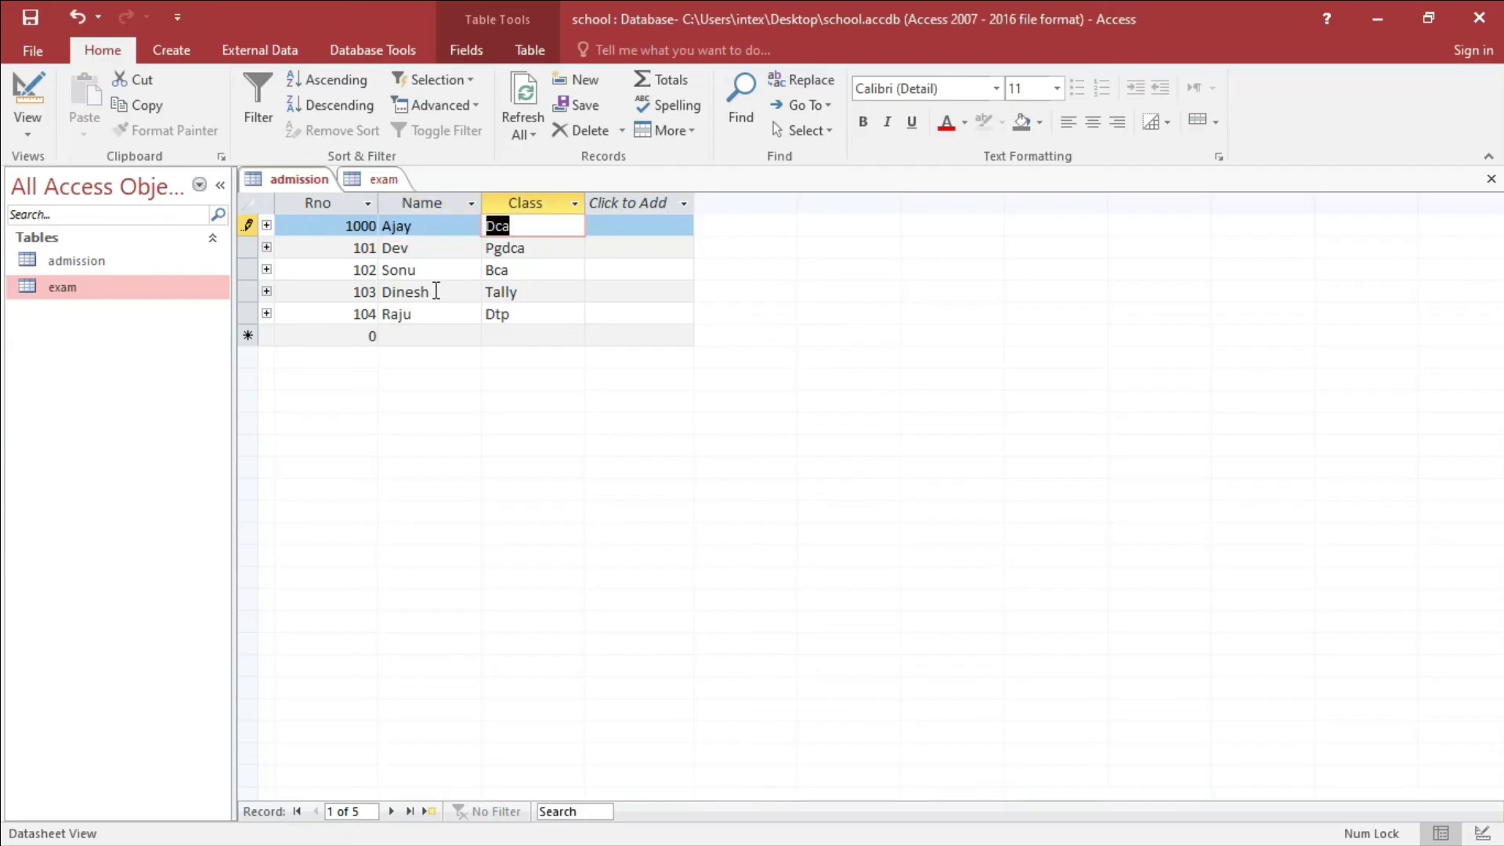
# - Check the Rno values in the exam table for the cascaded change, and close both tables
pyautogui.click(379, 180)
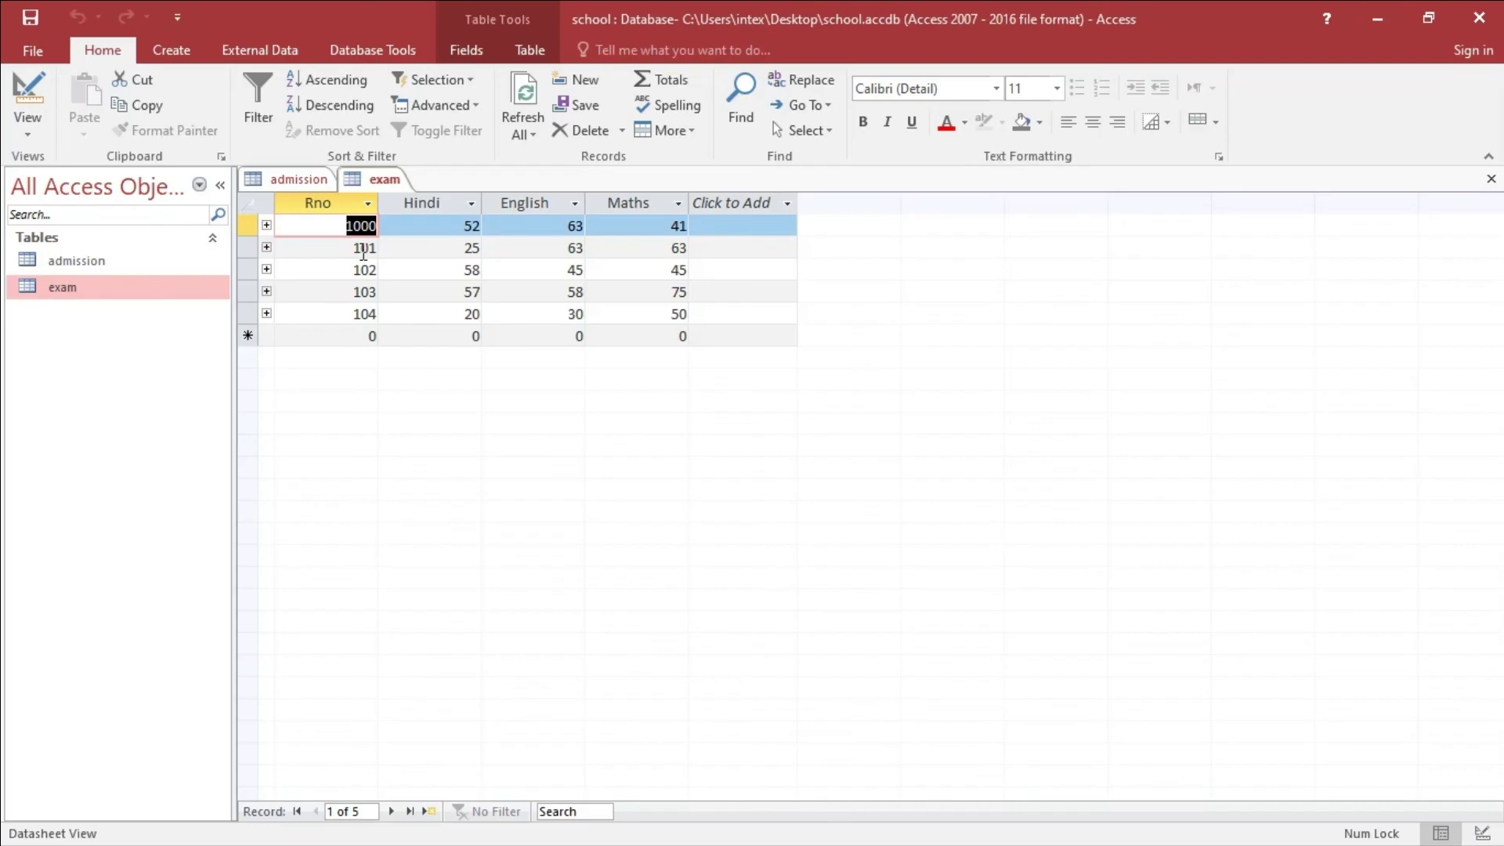
pyautogui.click(1490, 183)
pyautogui.click(1490, 183)
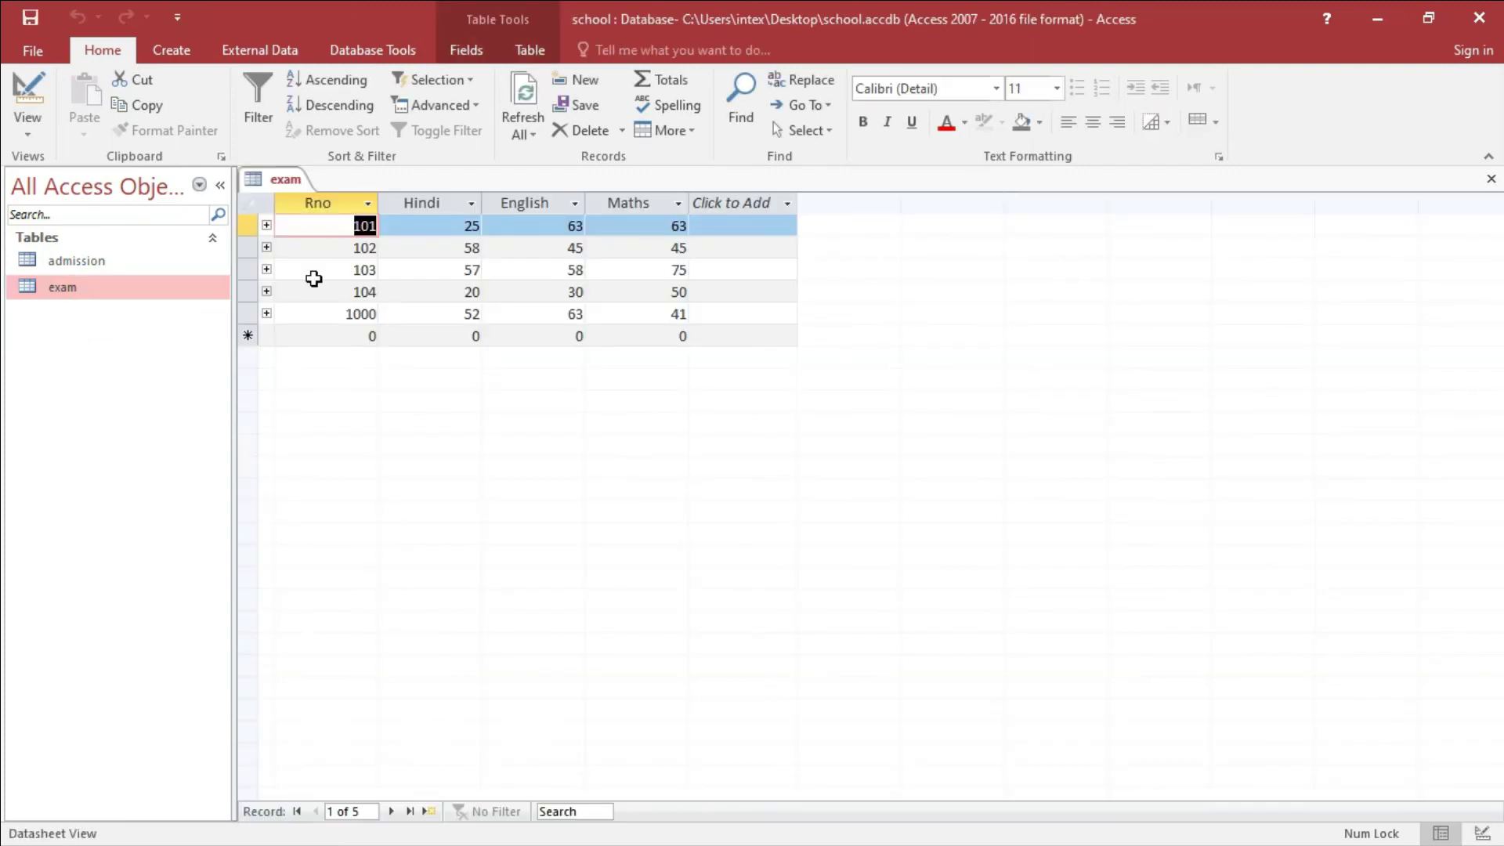
pyautogui.click(371, 315)
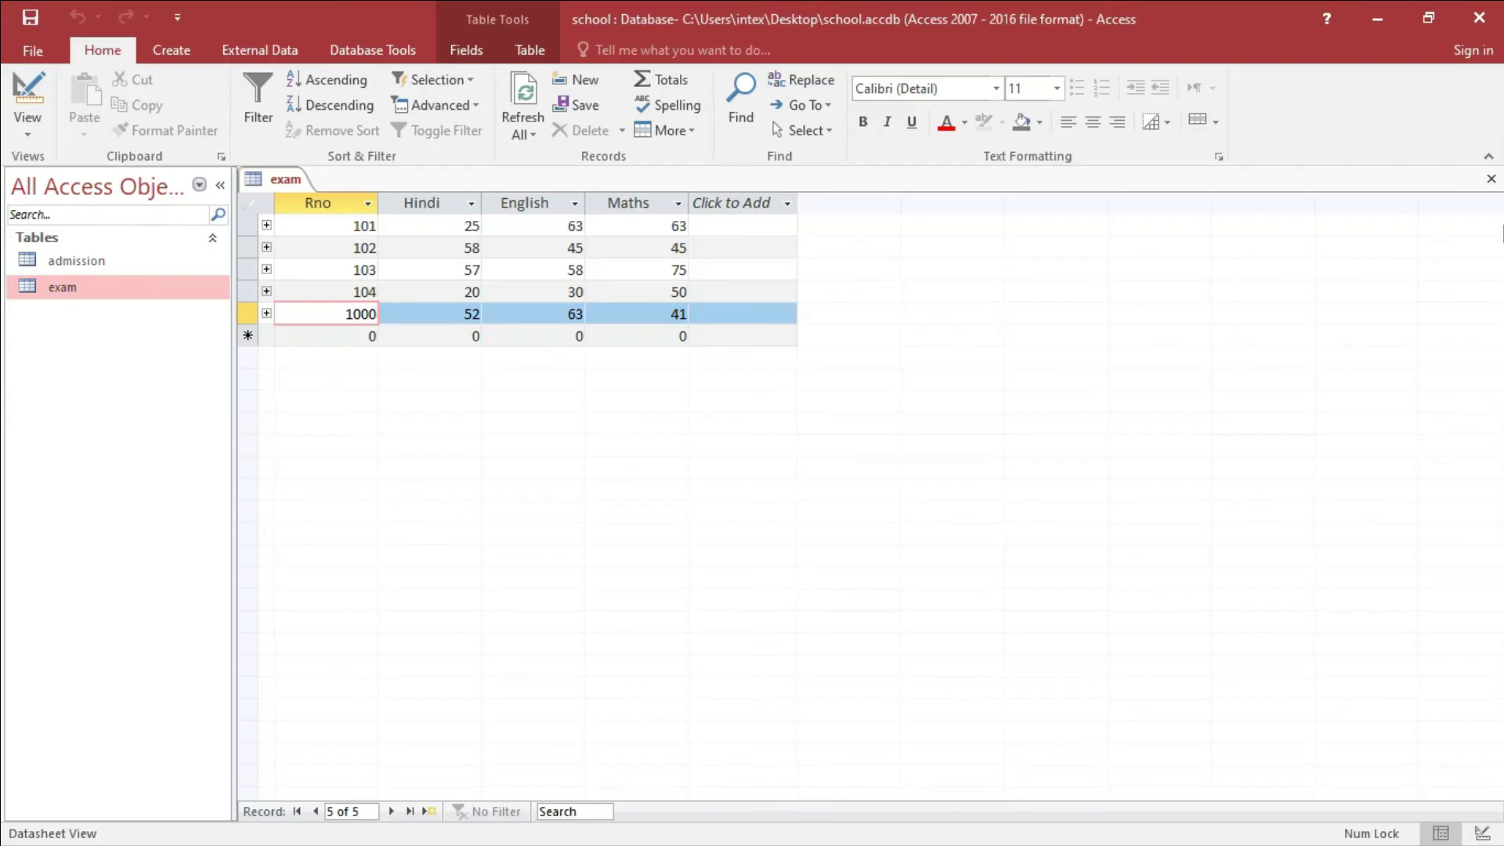
pyautogui.click(1491, 178)
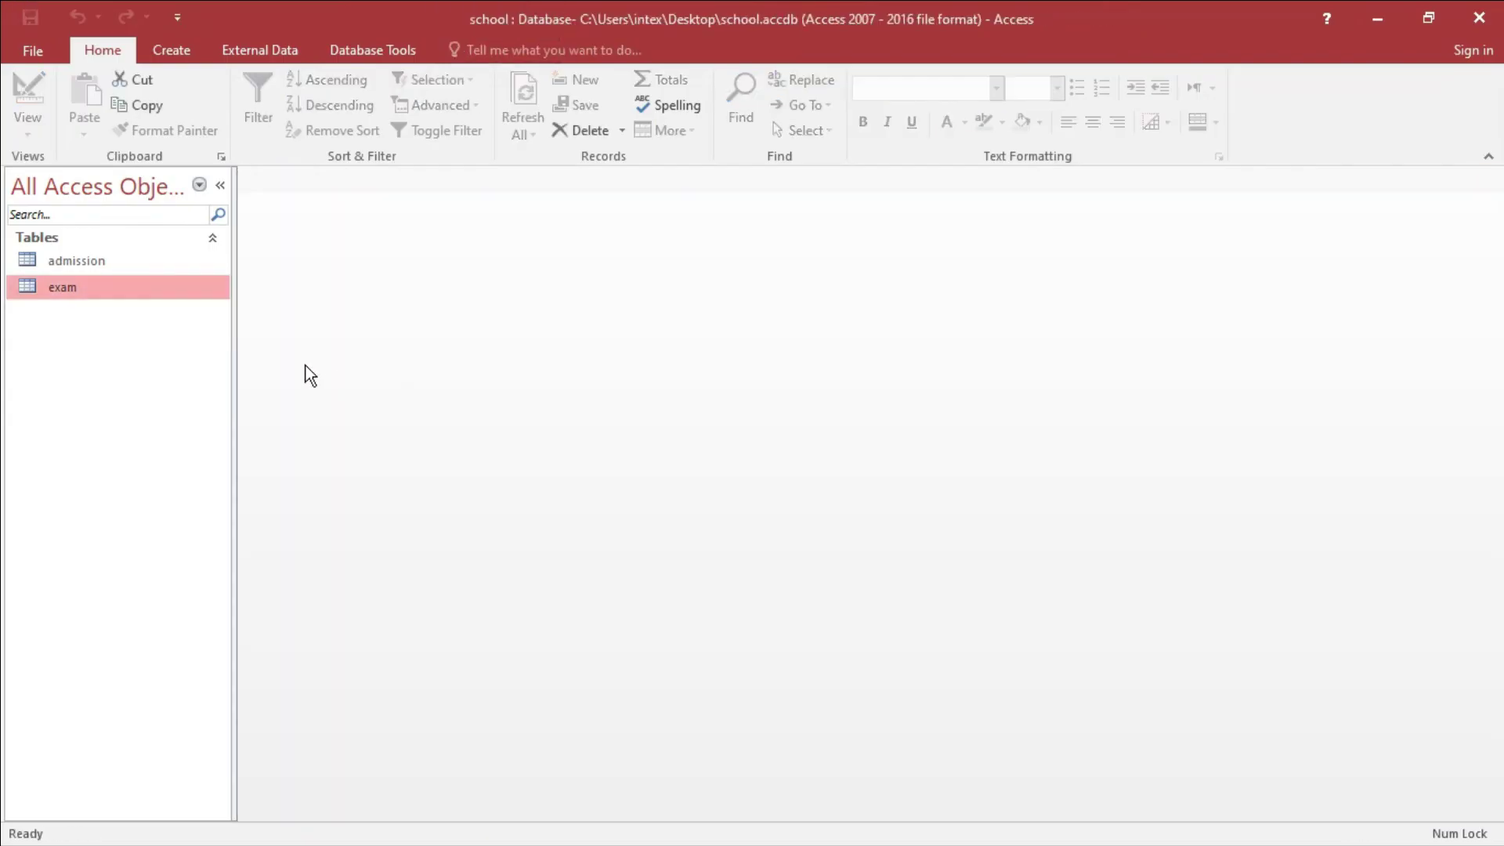
# - Reopen the admission table, set the Rno of the Tally class record to 5000, and close the table
pyautogui.doubleClick(130, 267)
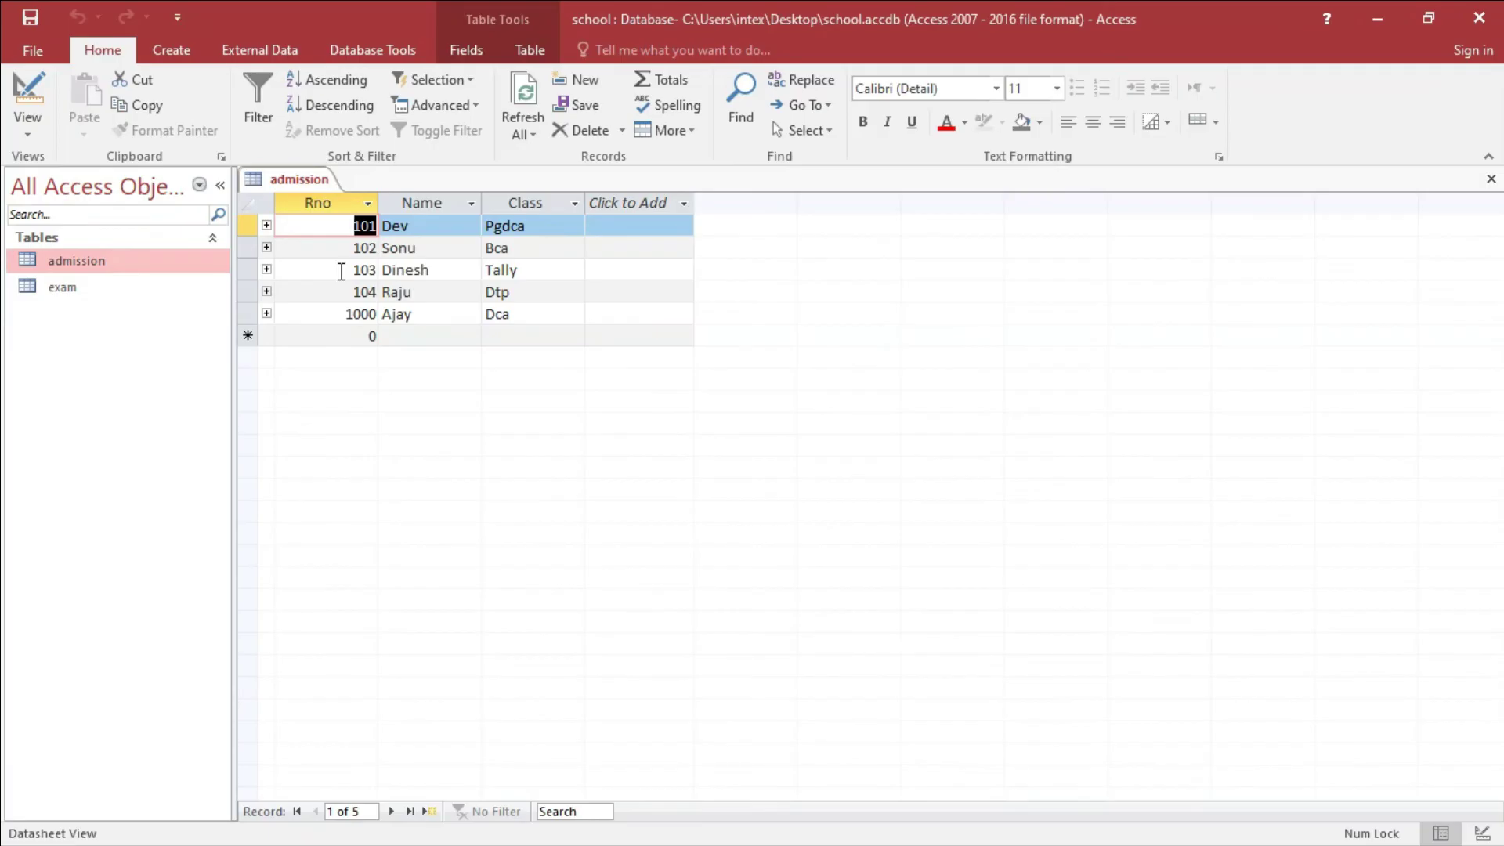
pyautogui.click(342, 271)
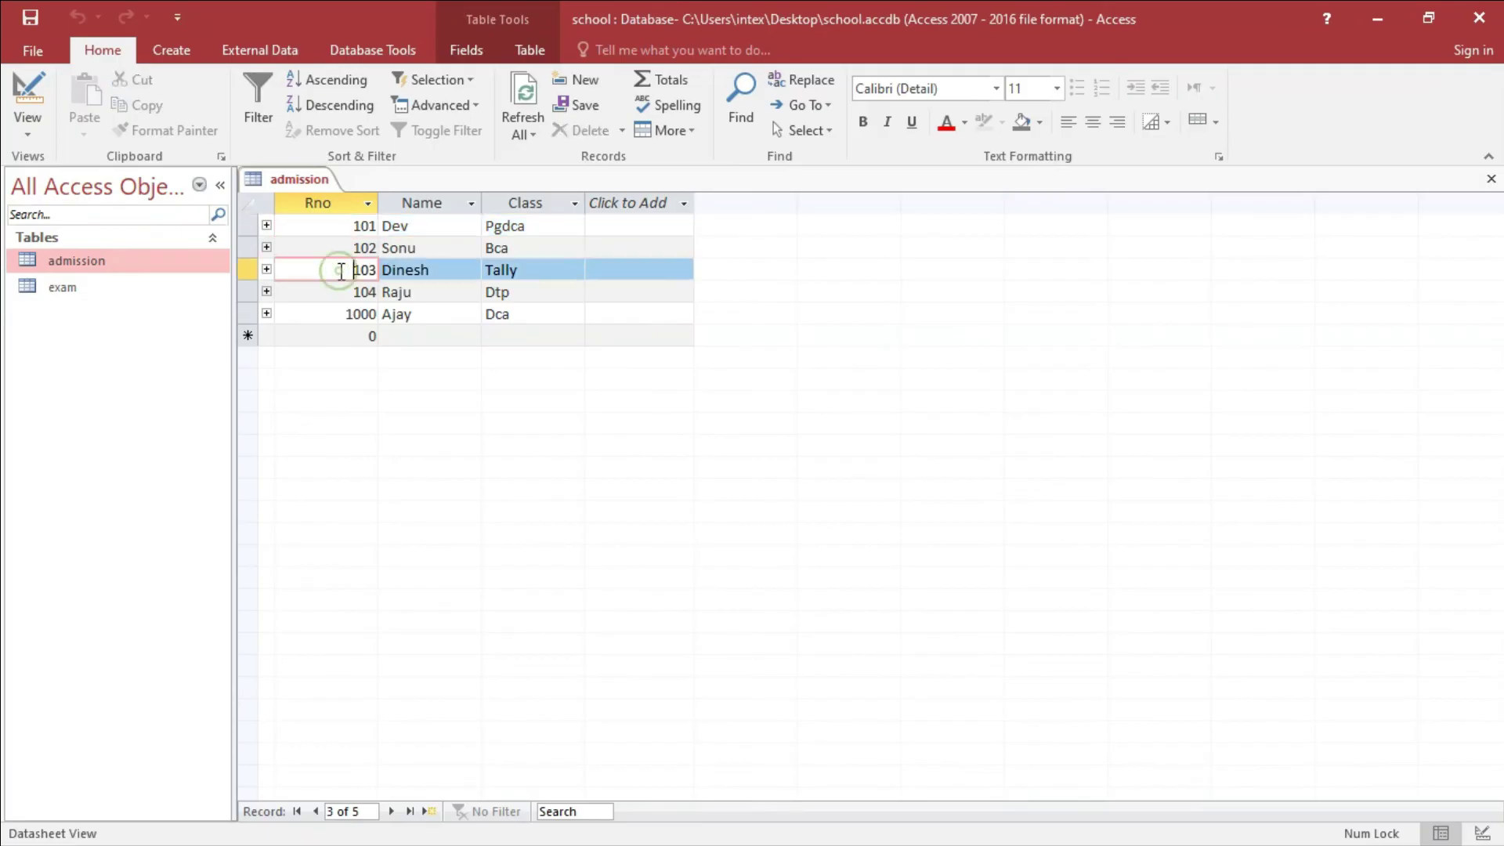
pyautogui.press('Delete')
pyautogui.press('Delete')
pyautogui.press('Delete')
pyautogui.write('5000')
pyautogui.hotkey('shift', 'Return')
pyautogui.click(1491, 179)
# - Open the exam table to check the Rno of its last record, and close it
pyautogui.doubleClick(80, 287)
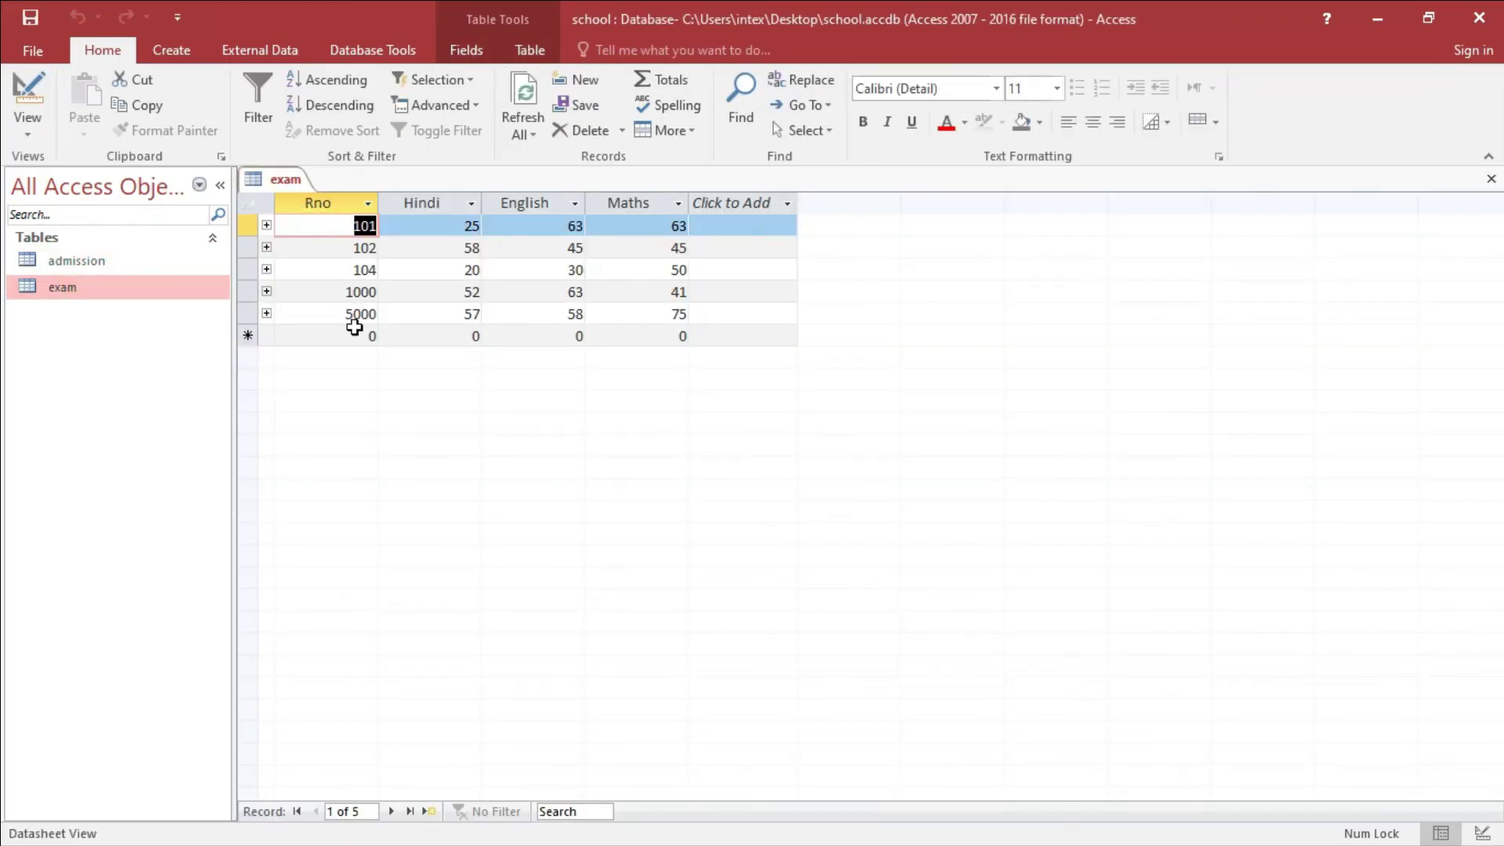
pyautogui.click(358, 317)
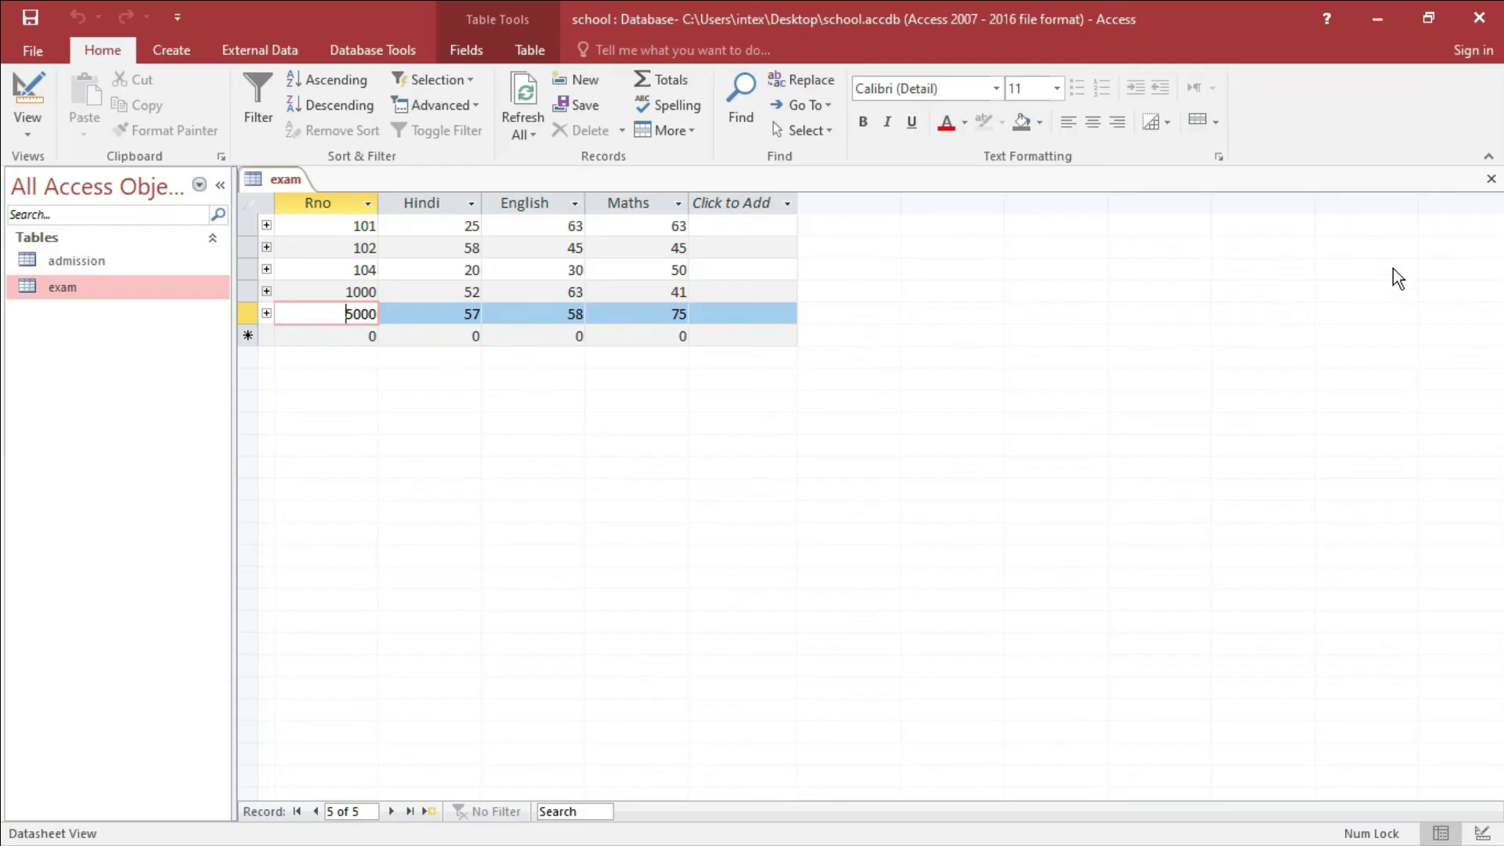
pyautogui.click(1491, 178)
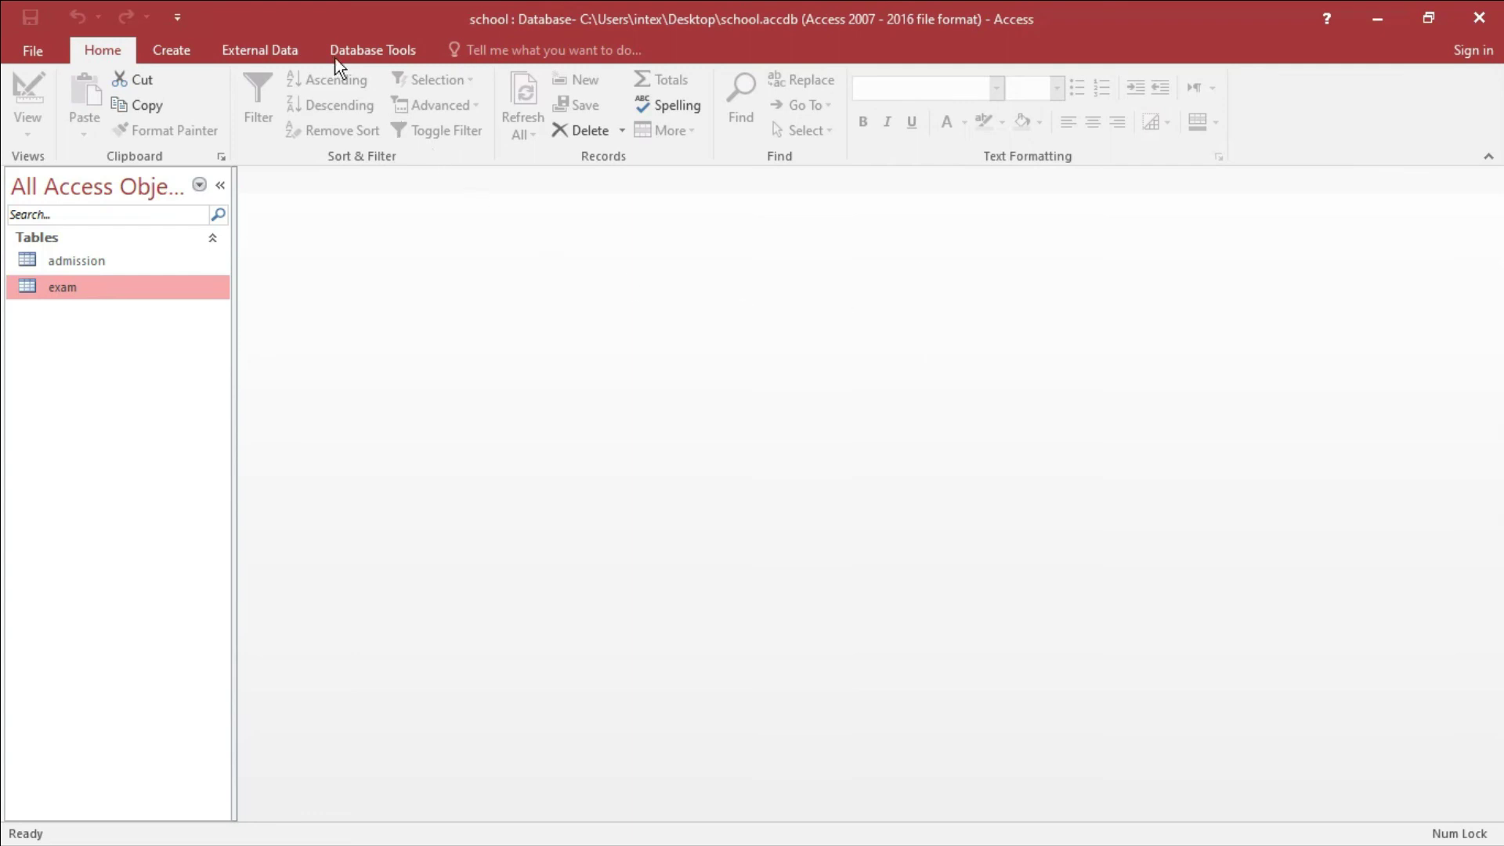
# - Edit the Rno relationship between admission and exam to enable Cascade Delete Related Records, and close the relationships layout
pyautogui.click(383, 51)
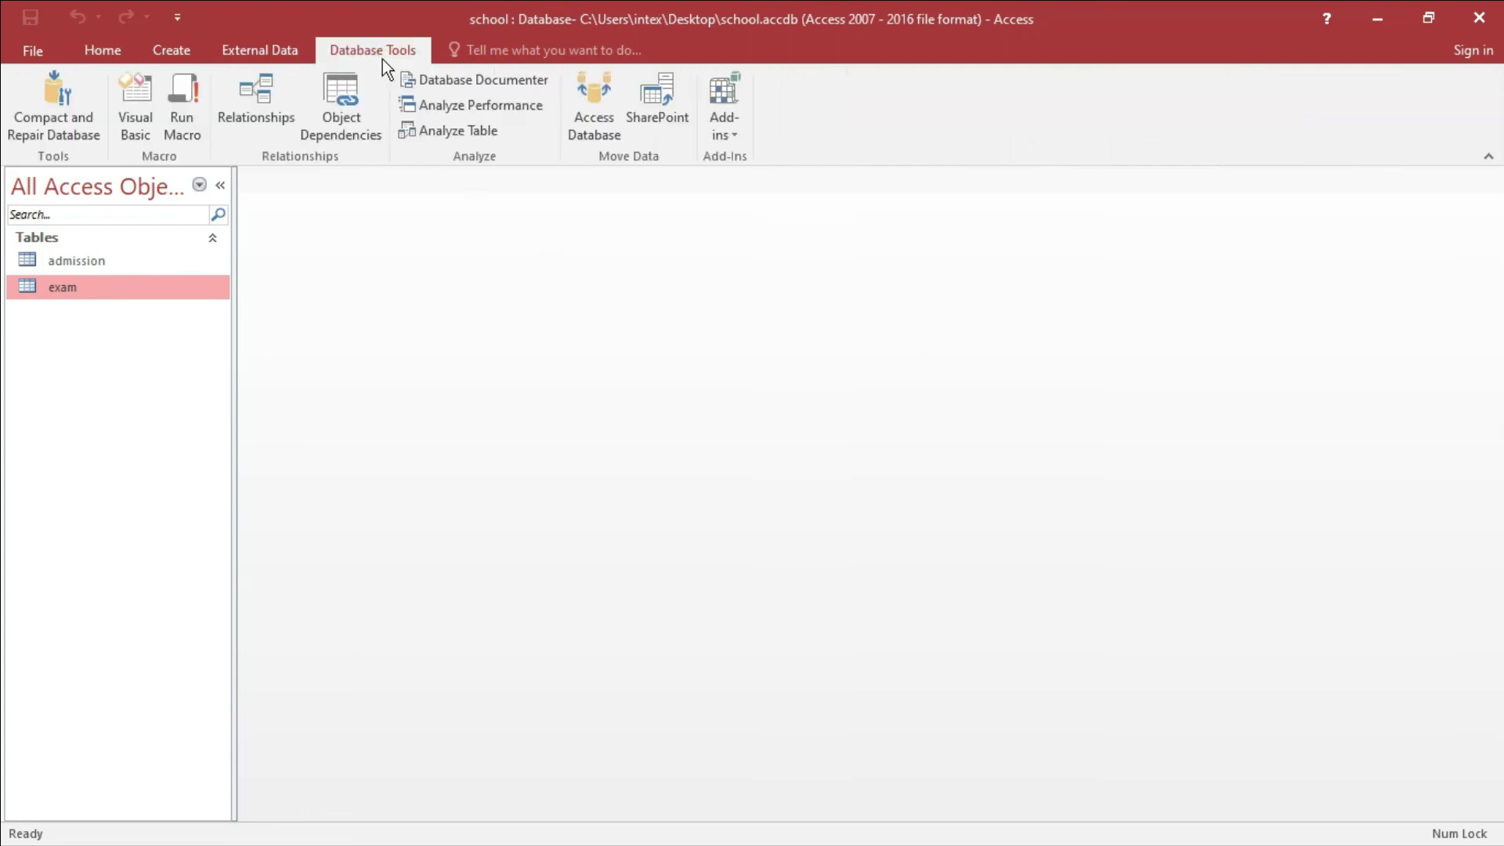
pyautogui.click(260, 108)
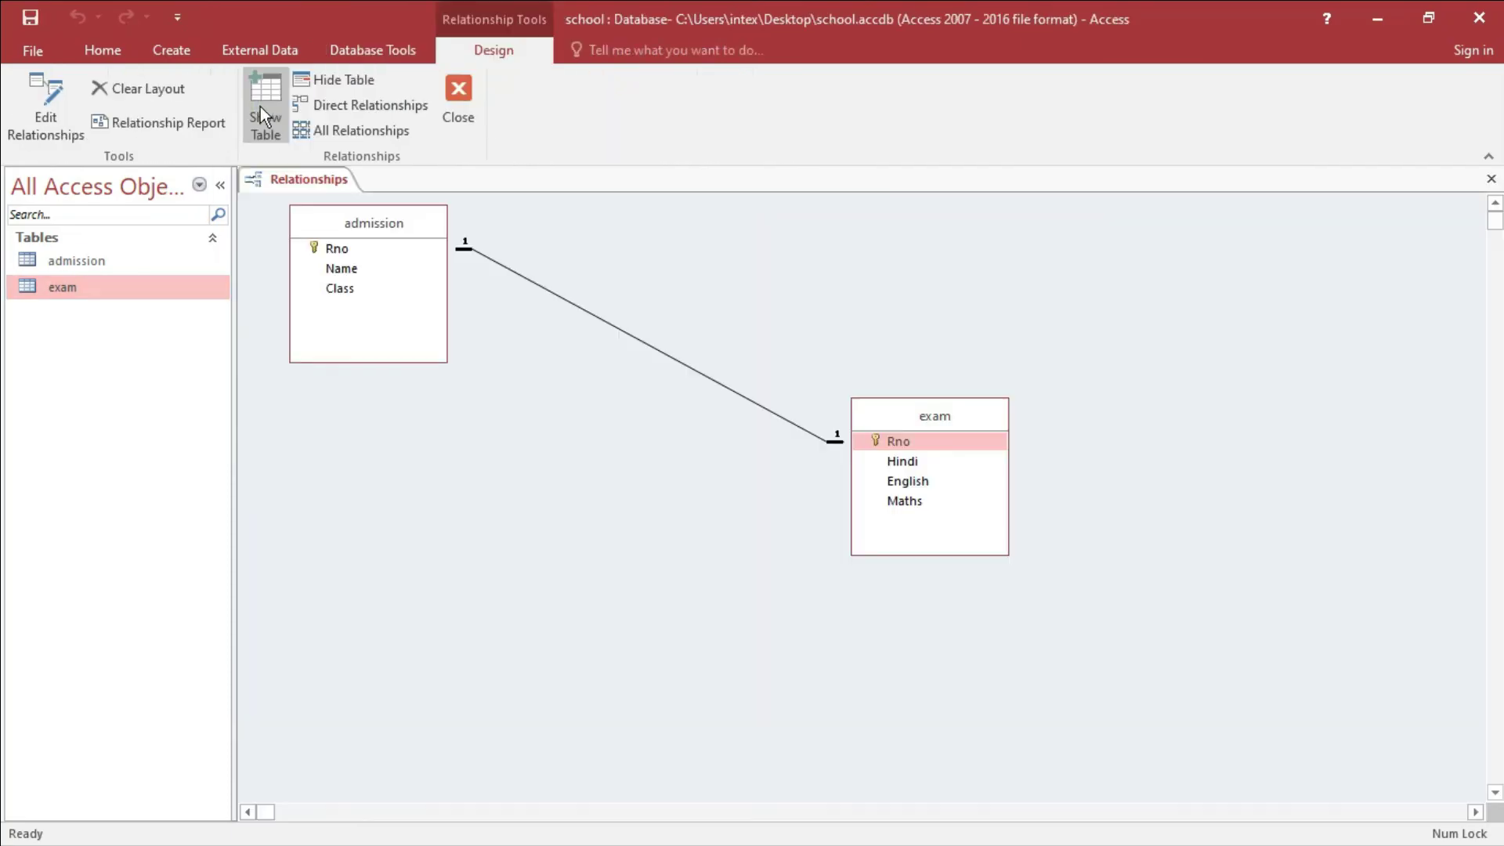
pyautogui.rightClick(613, 327)
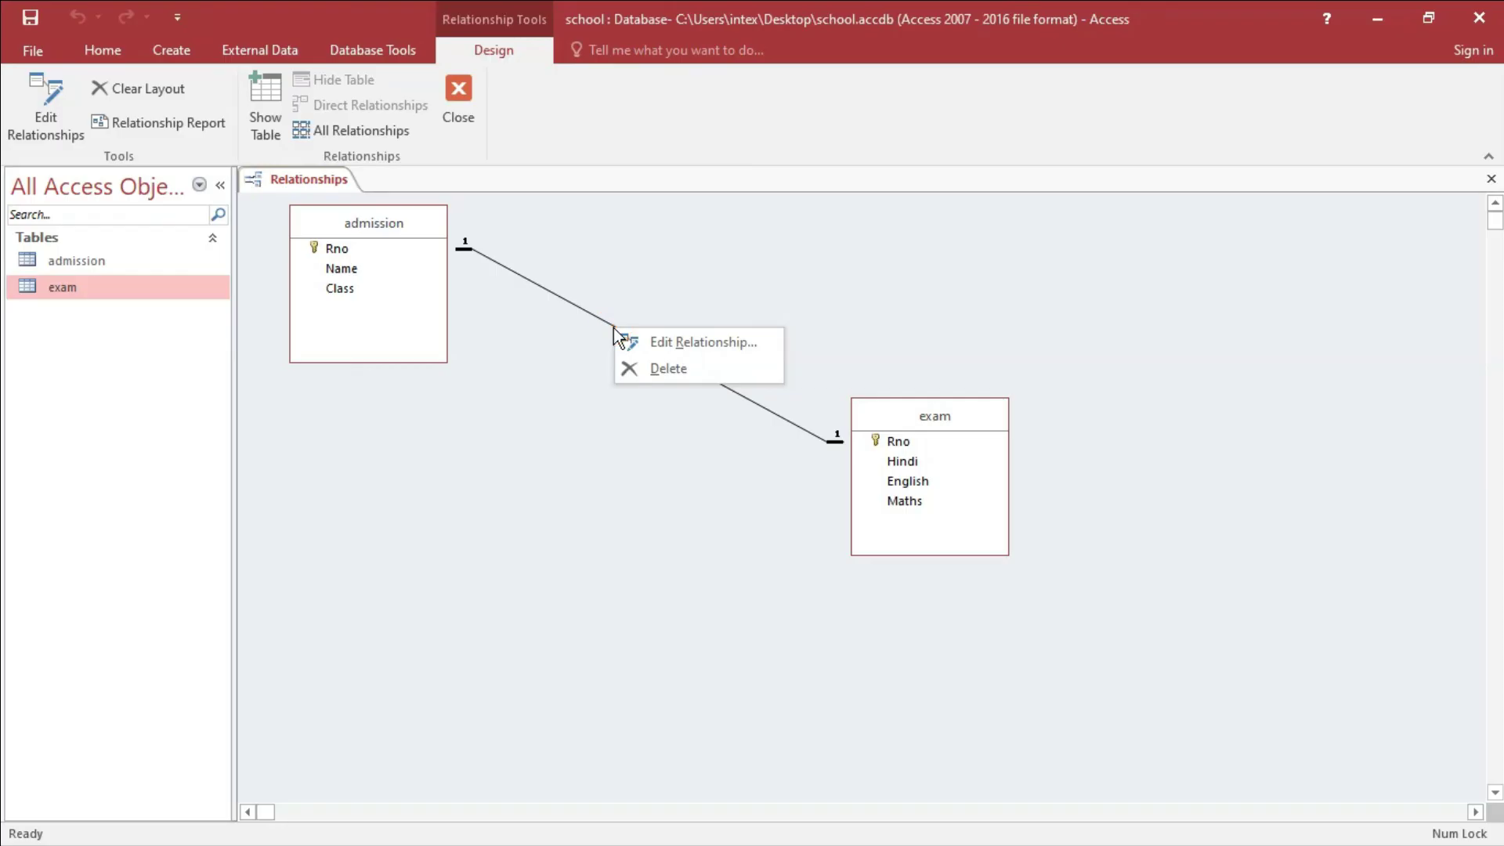
pyautogui.click(678, 342)
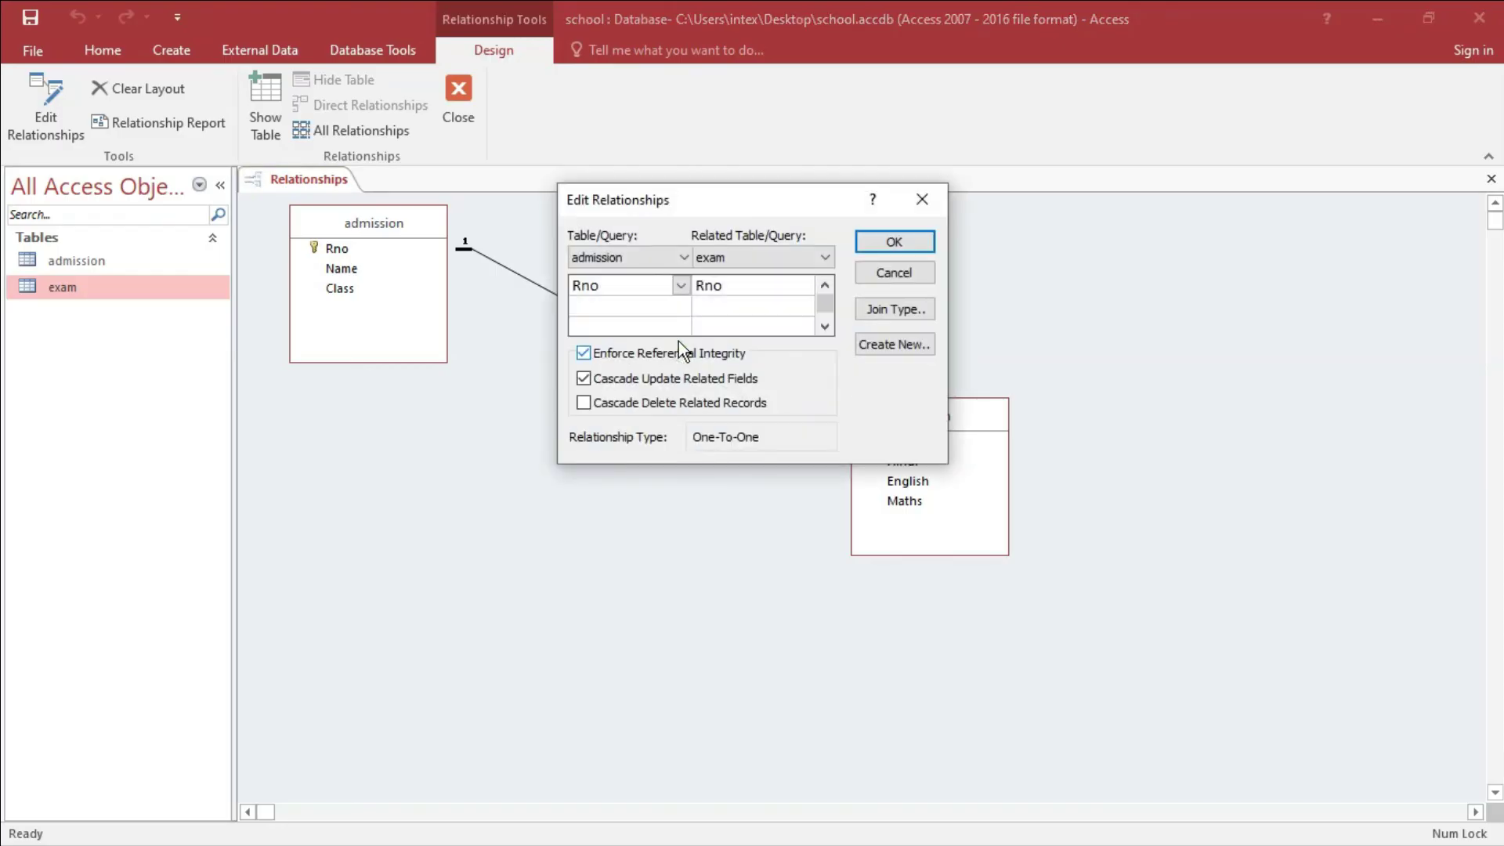
pyautogui.click(584, 404)
pyautogui.click(892, 243)
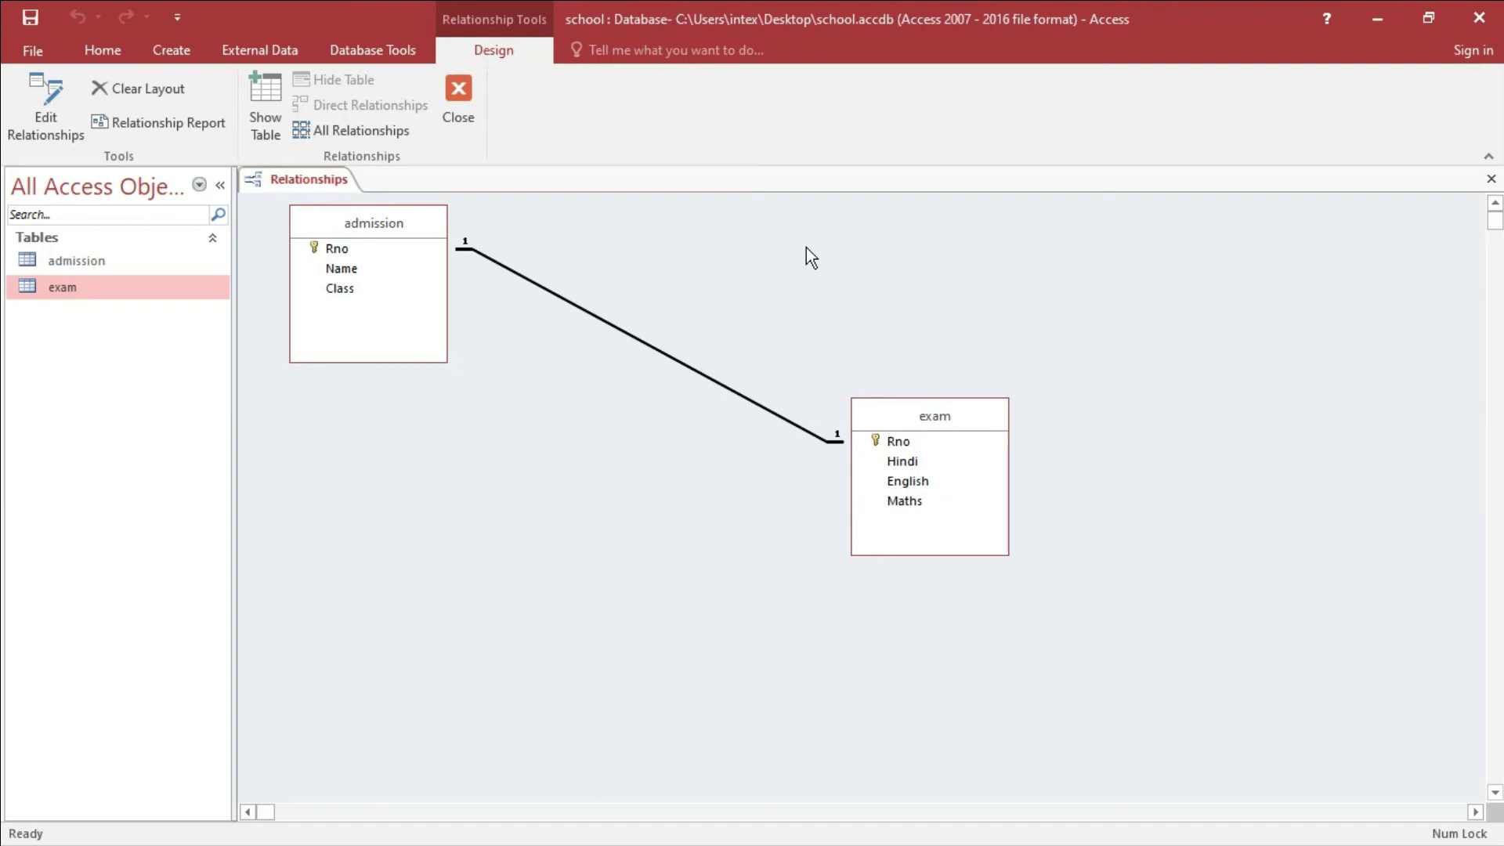
pyautogui.click(459, 106)
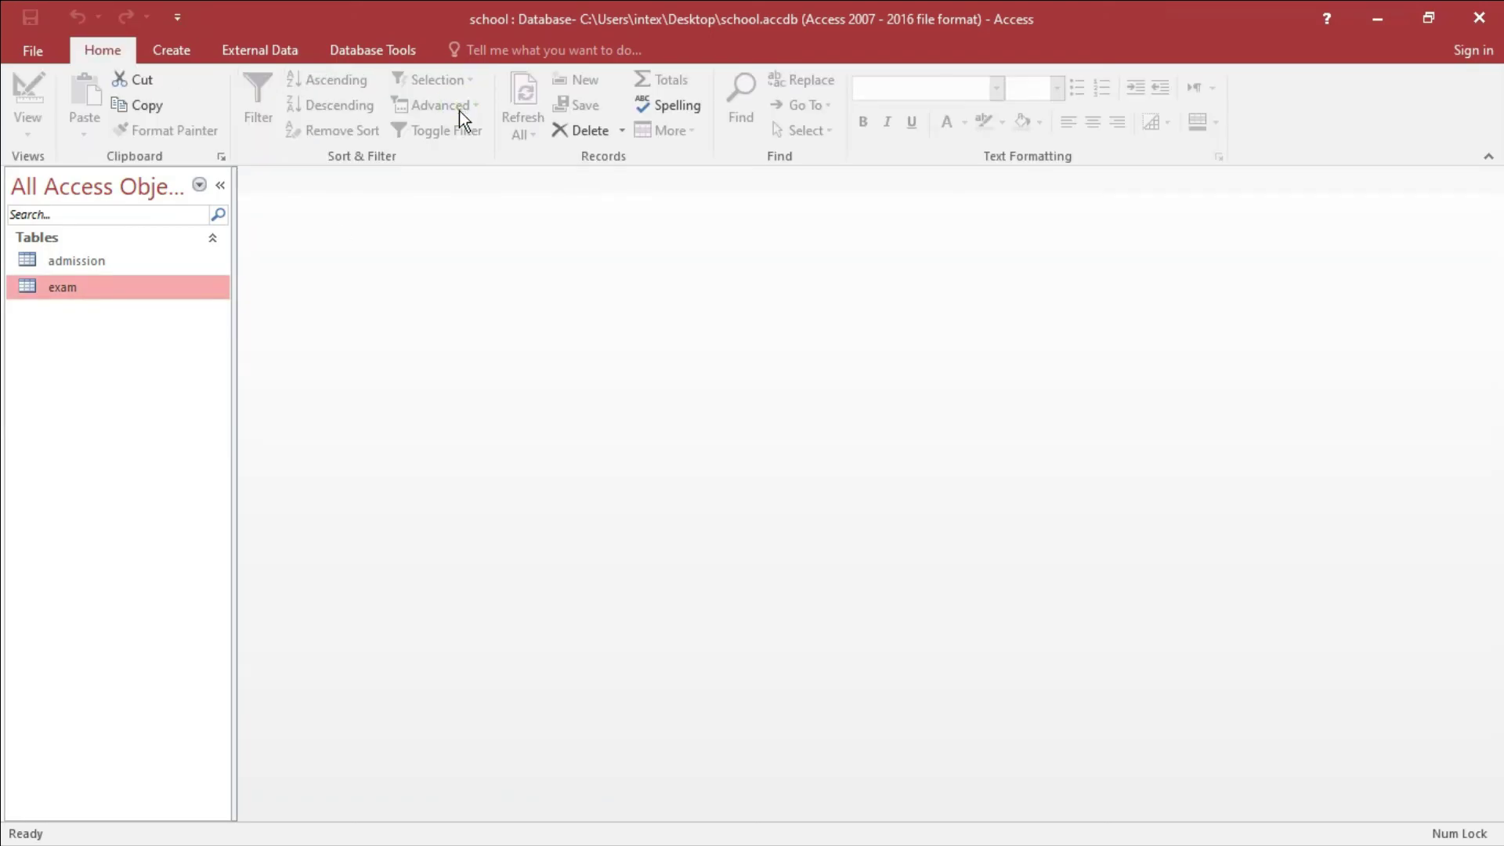
# - Open the admission and exam tables and compare their Rno values record by record
pyautogui.doubleClick(133, 260)
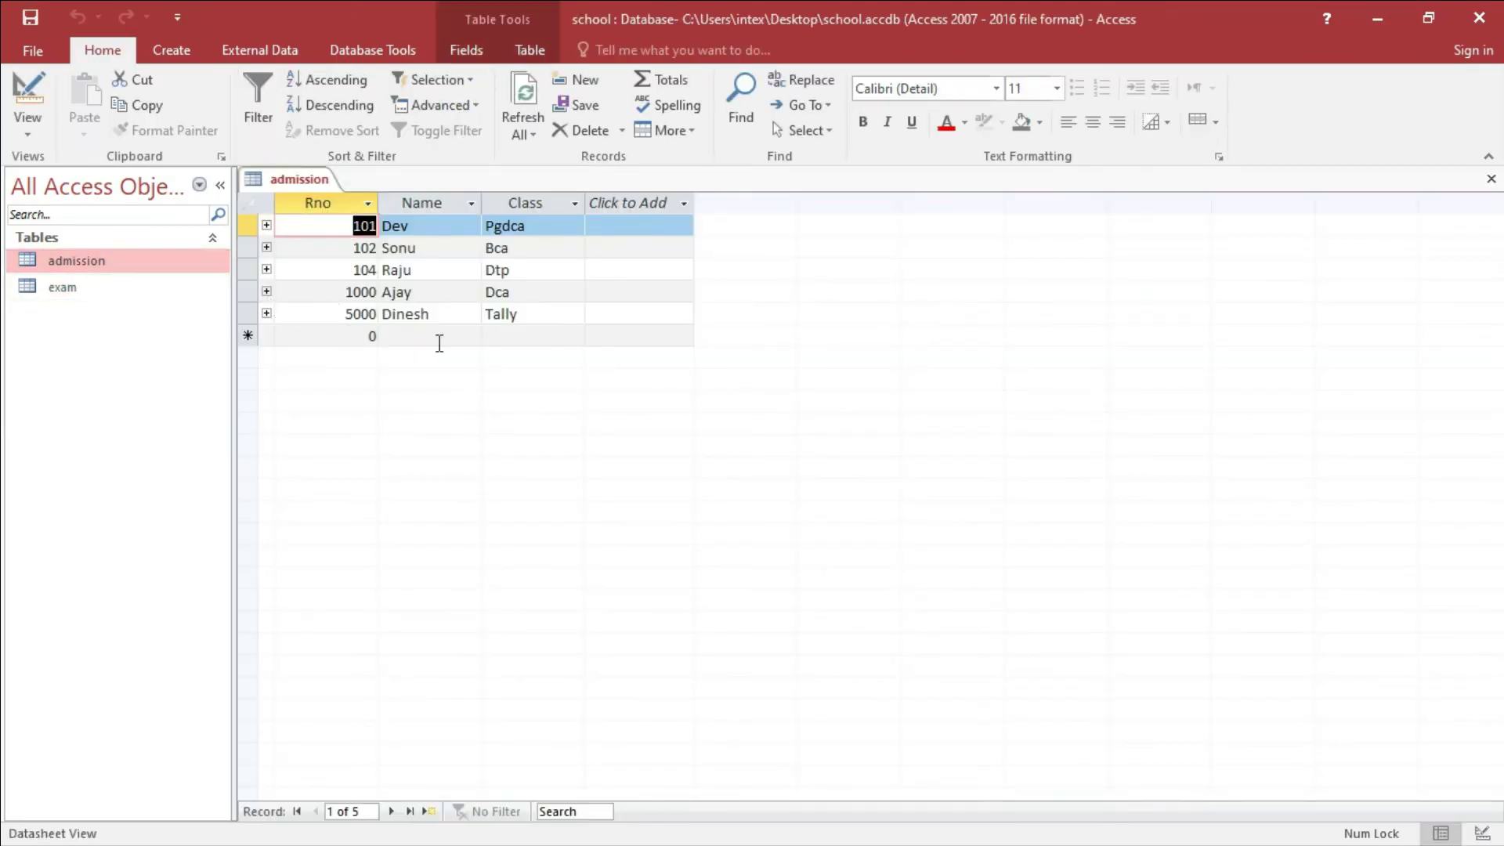
pyautogui.click(369, 230)
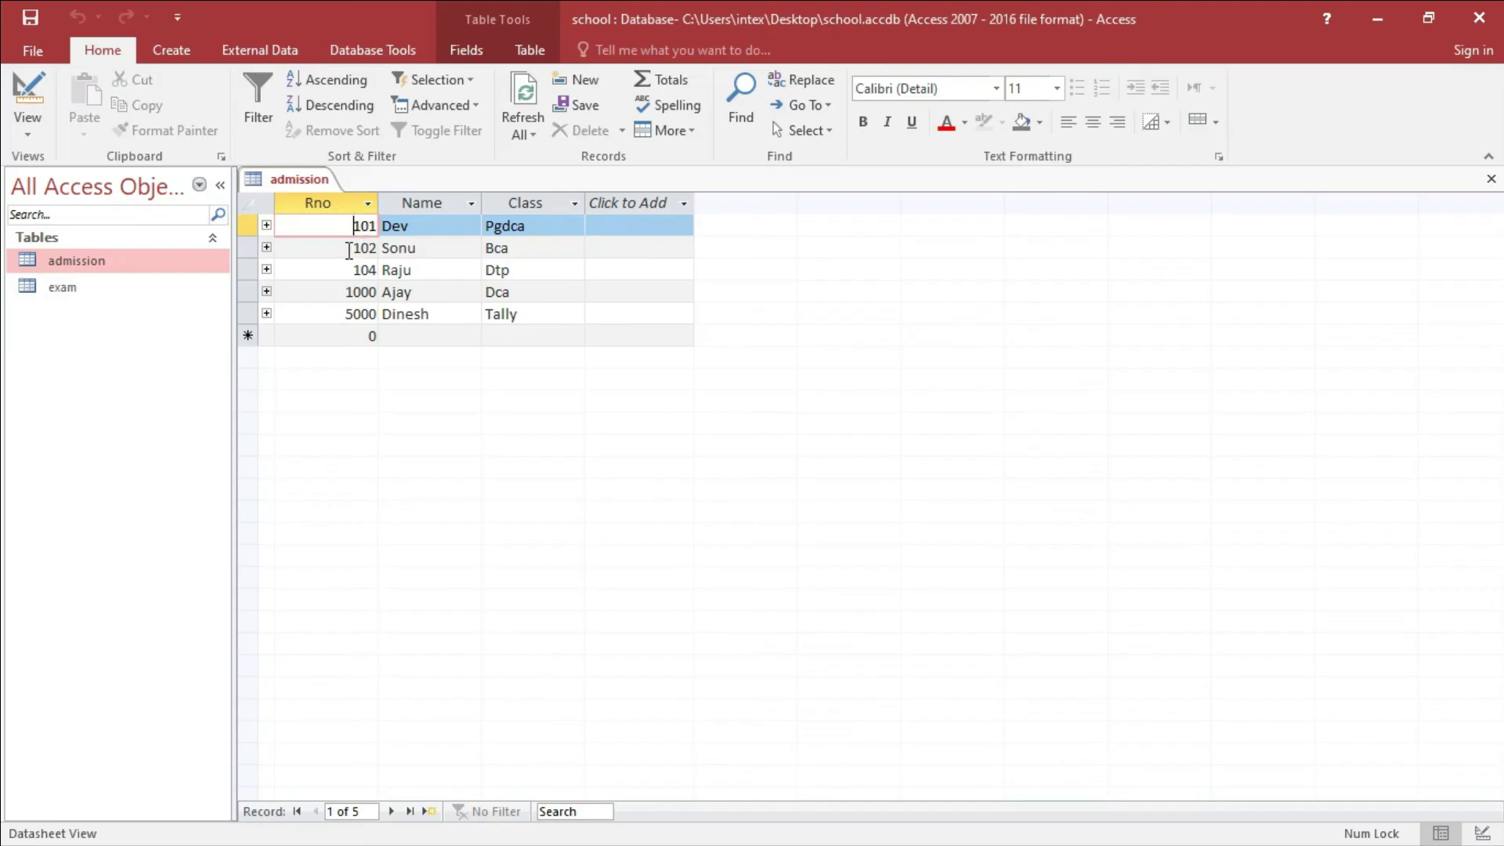
pyautogui.click(350, 249)
pyautogui.click(351, 270)
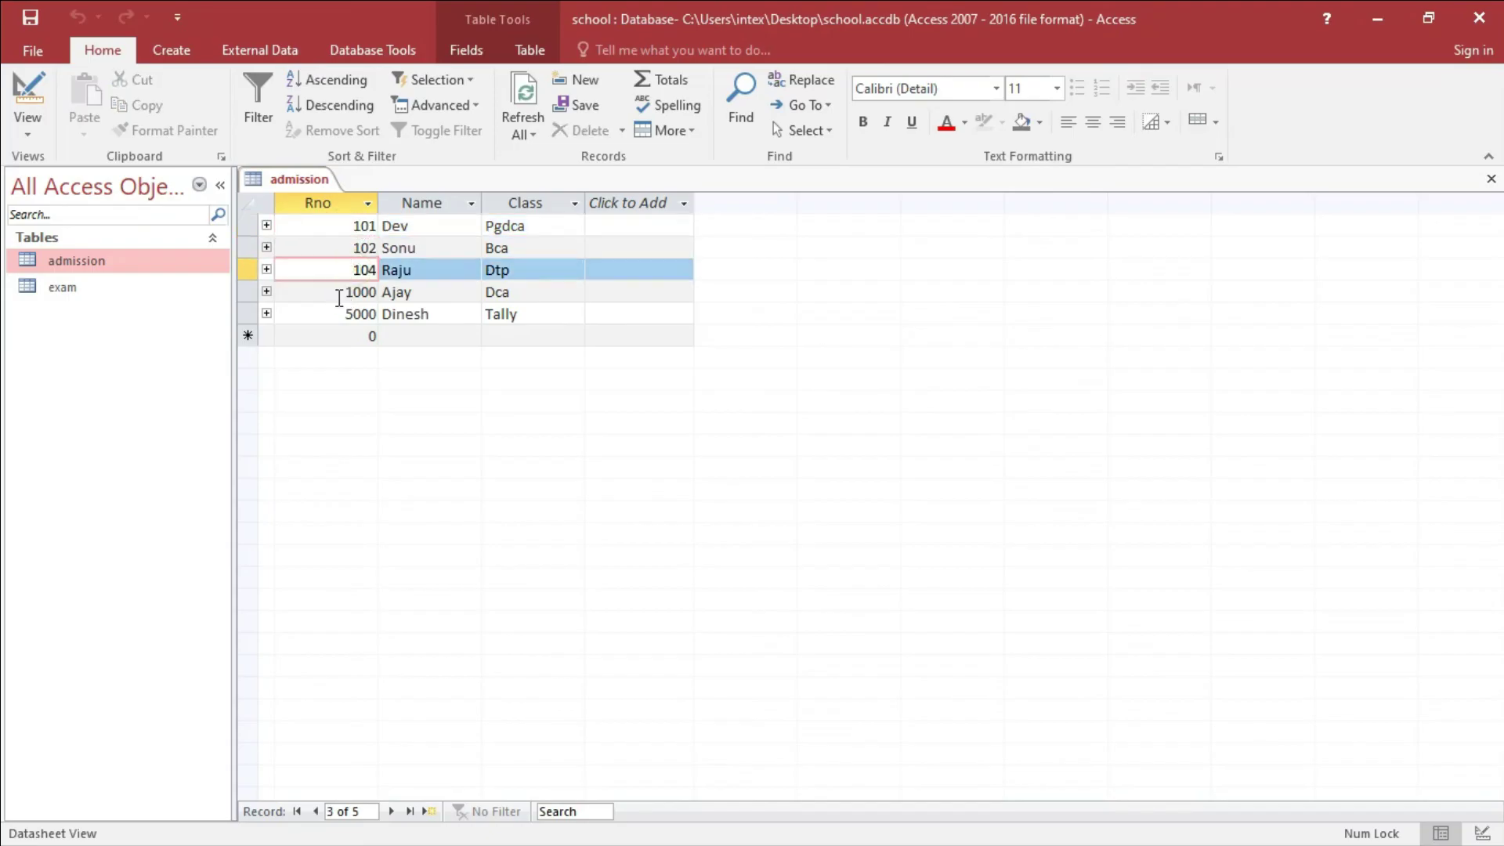
pyautogui.click(349, 291)
pyautogui.click(349, 314)
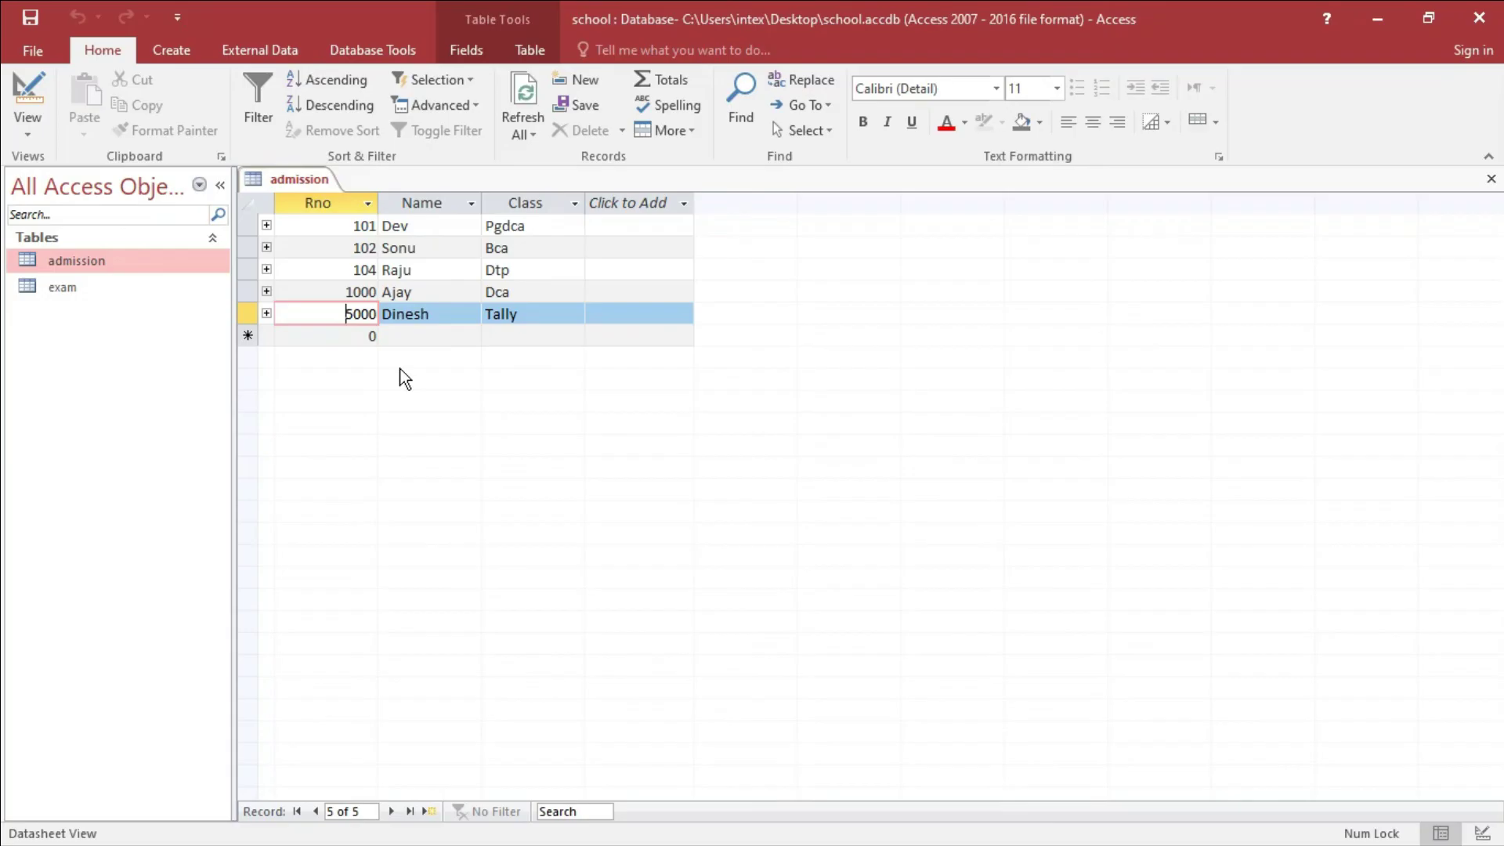
pyautogui.click(105, 288)
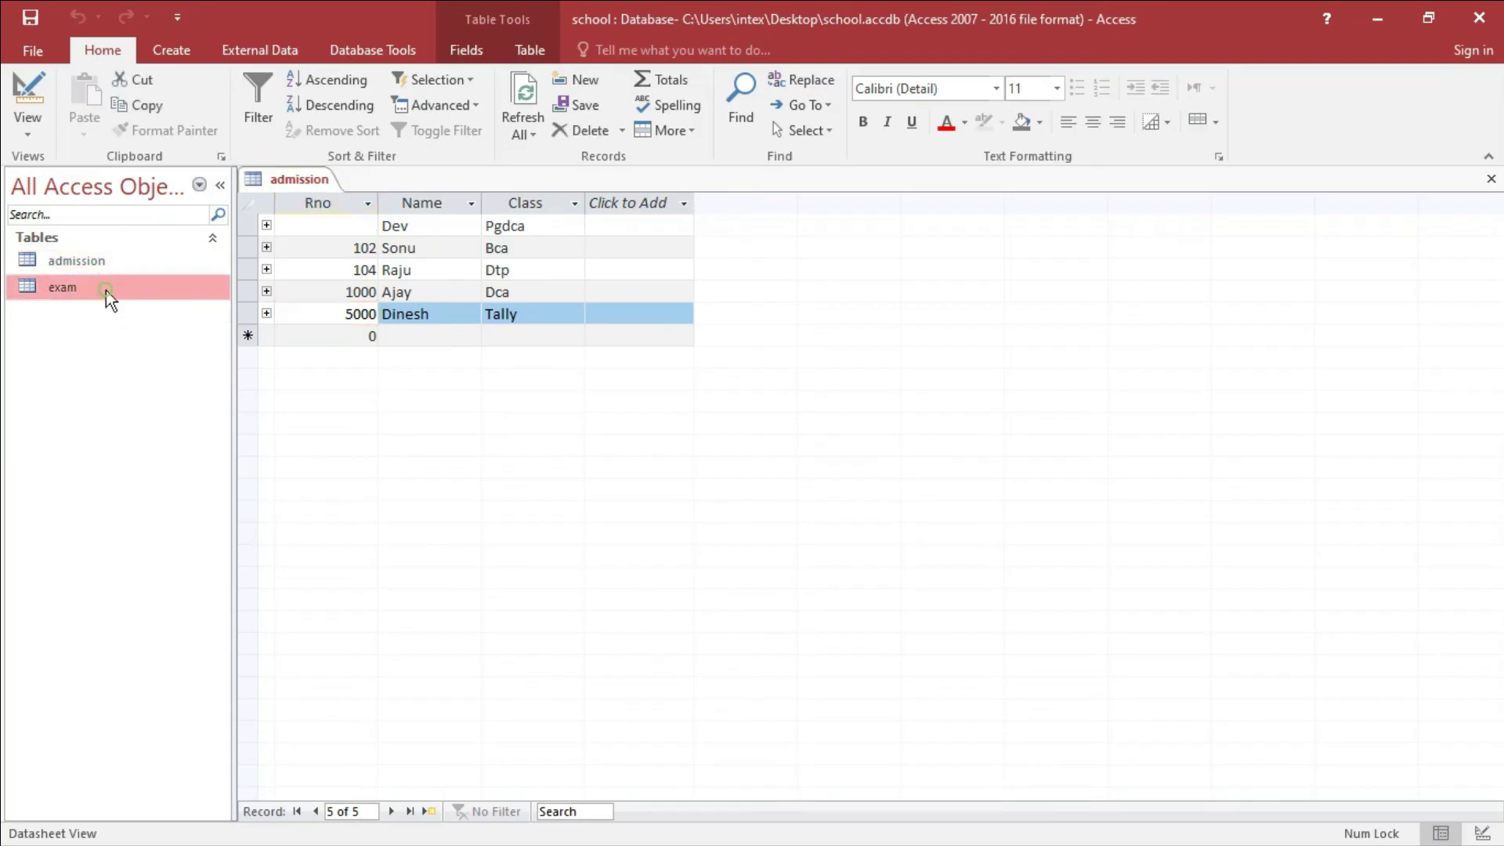
pyautogui.doubleClick(106, 290)
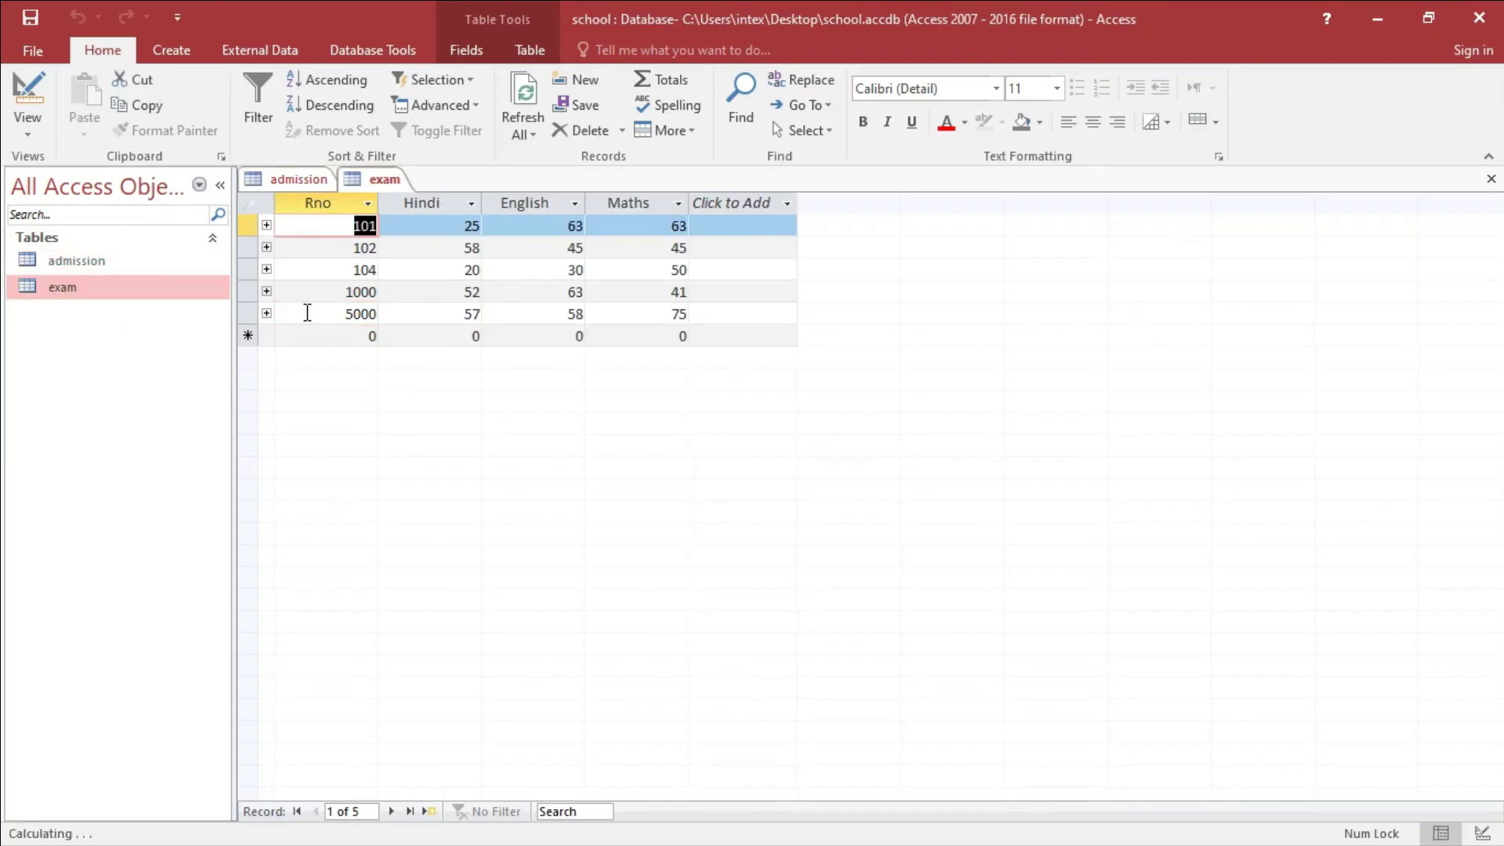
pyautogui.click(354, 248)
pyautogui.click(349, 269)
pyautogui.click(345, 292)
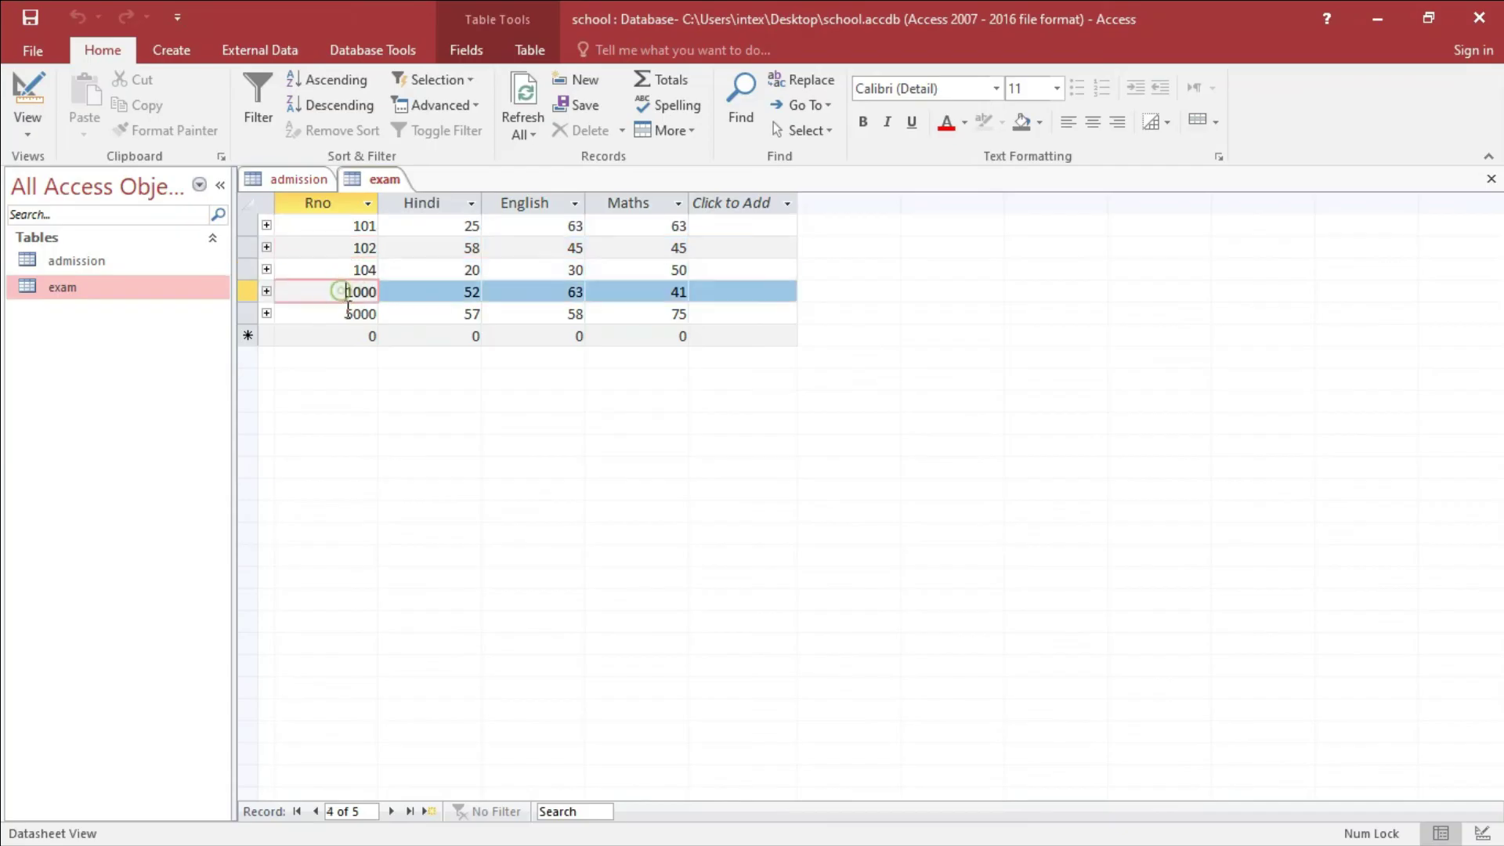
pyautogui.click(349, 313)
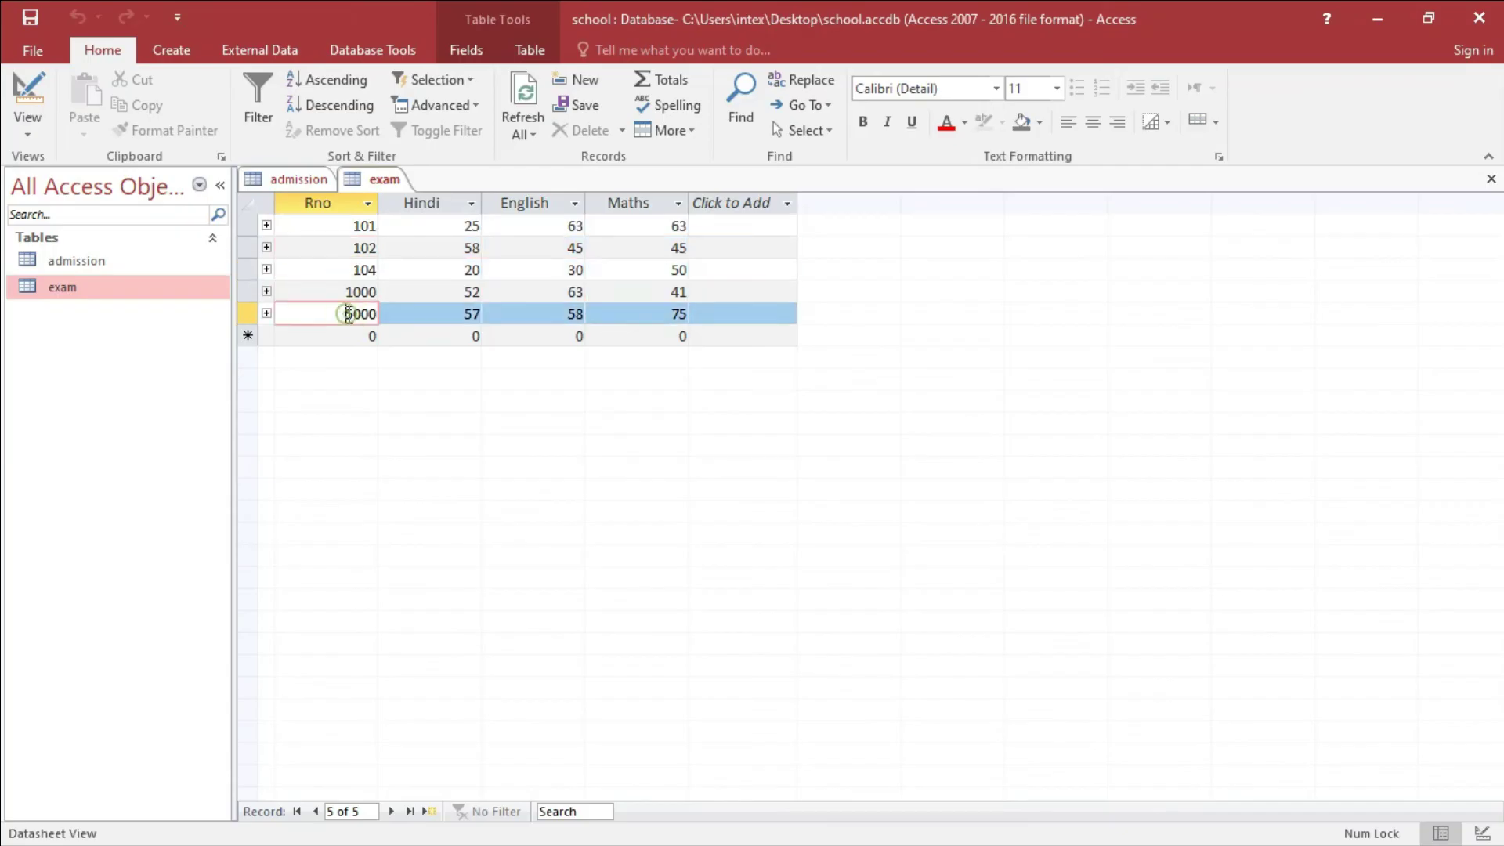
# - Delete the record with Rno 1000 from the admission table, accepting the cascading delete of related records
pyautogui.click(293, 185)
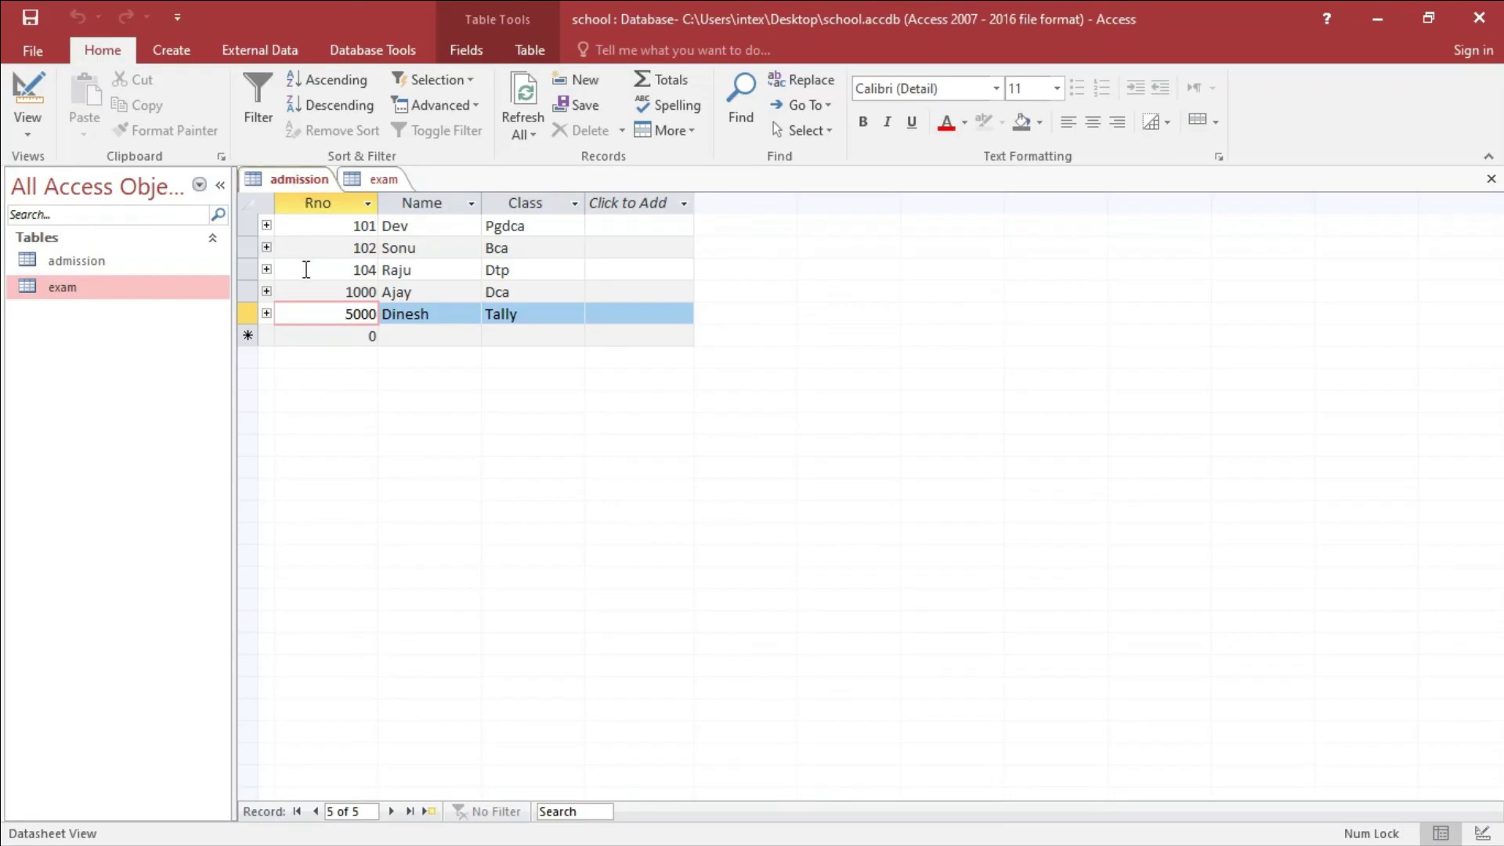
pyautogui.click(249, 291)
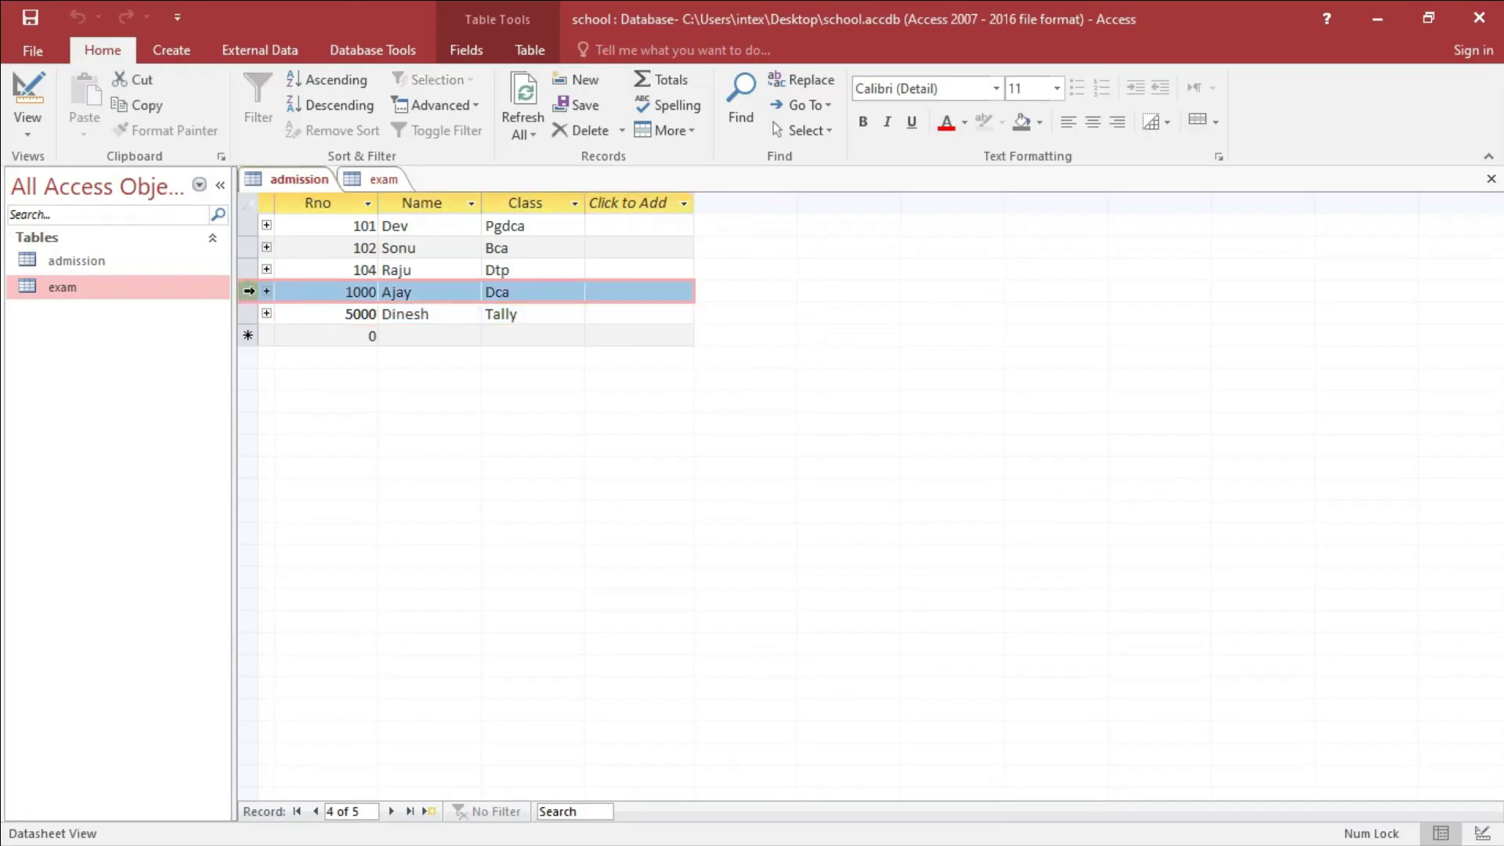
pyautogui.rightClick(249, 291)
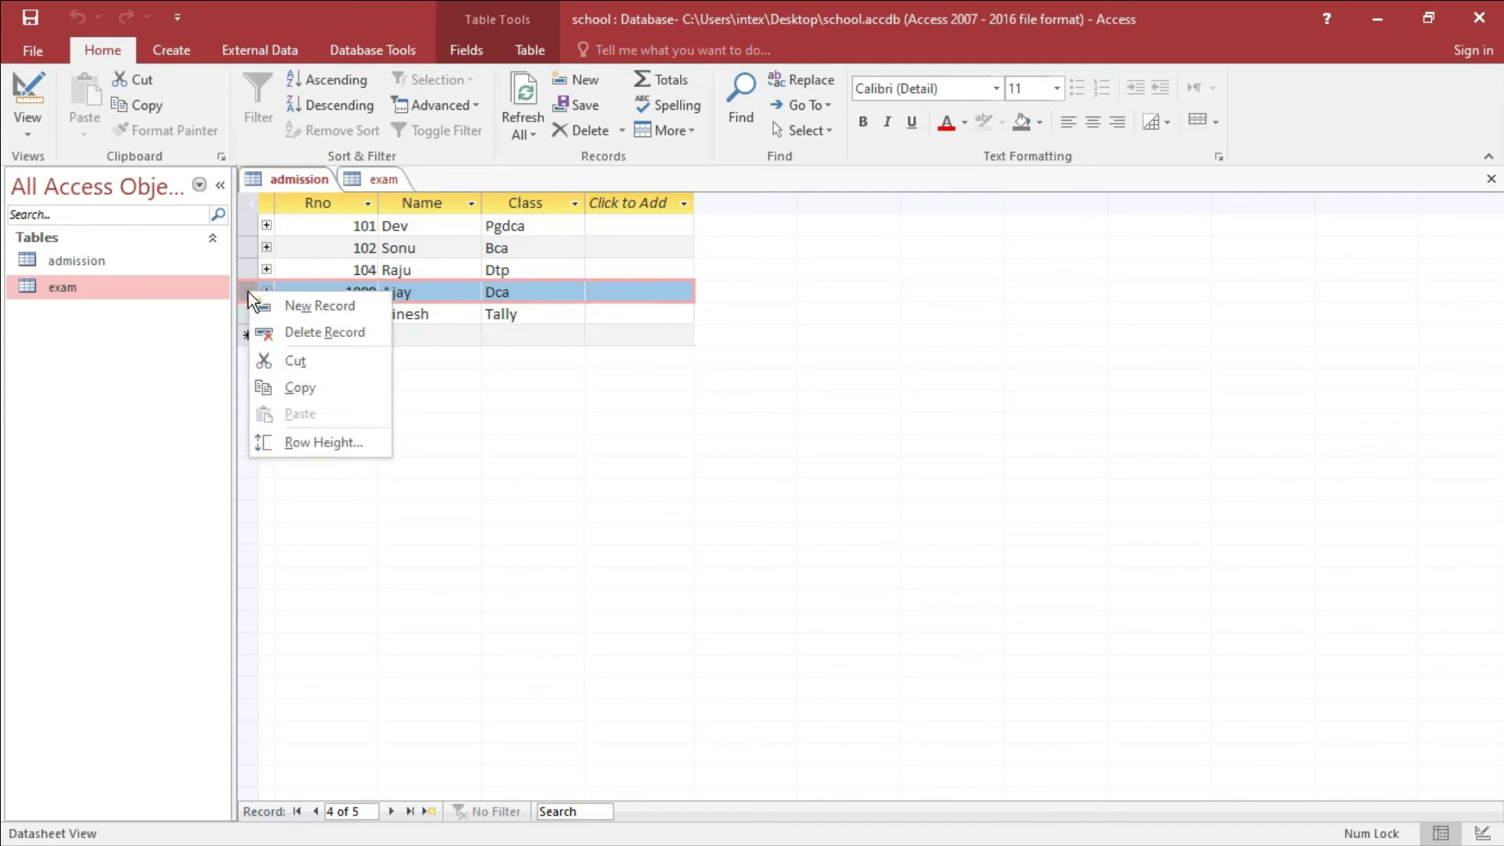
pyautogui.click(333, 332)
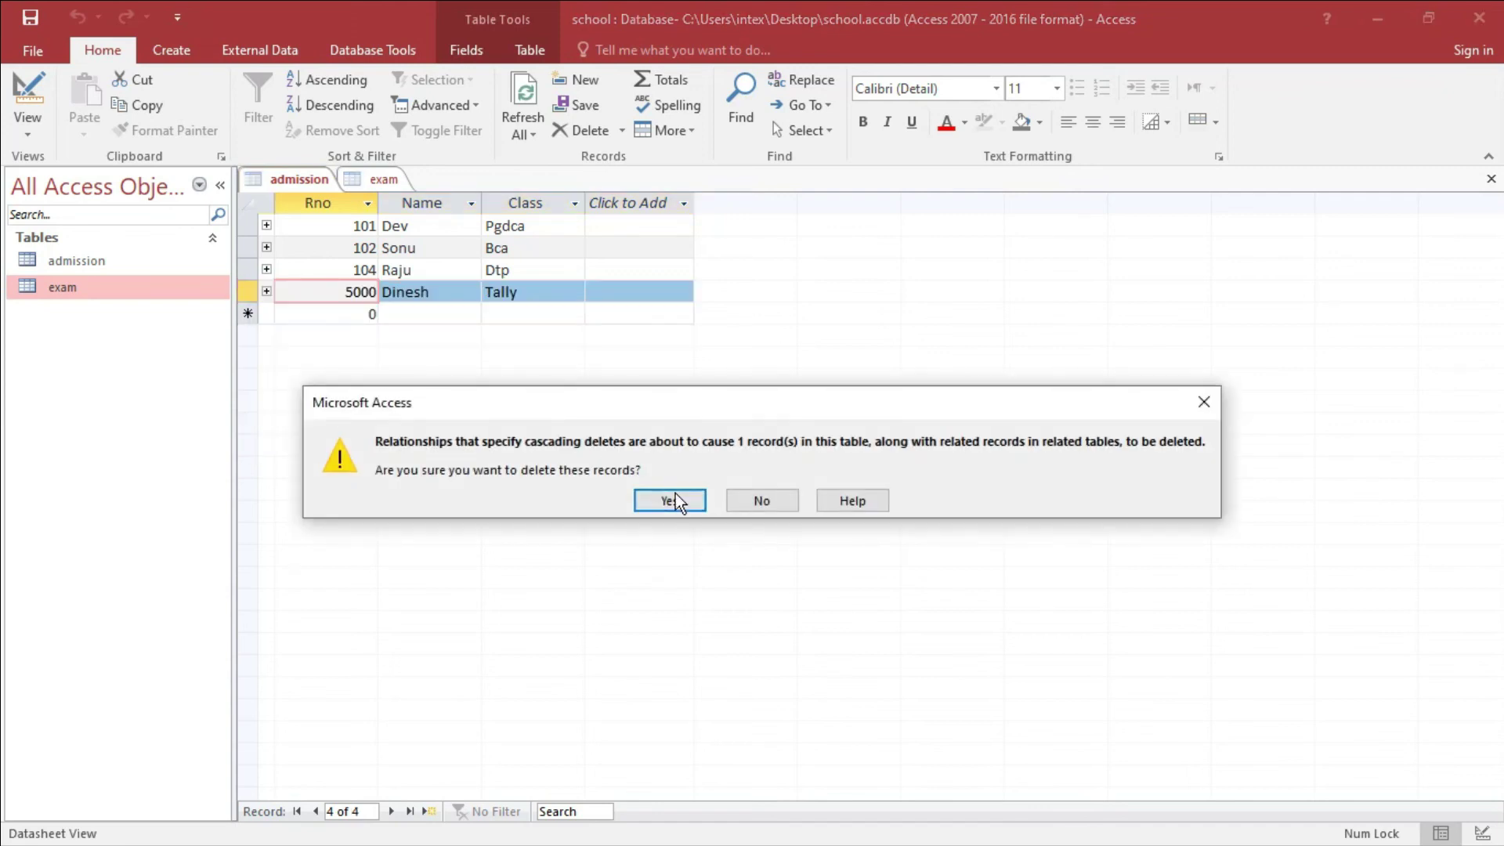
pyautogui.click(673, 498)
# - Compare the exam and admission tables to check the effect of the cascading delete
pyautogui.click(384, 179)
pyautogui.click(352, 314)
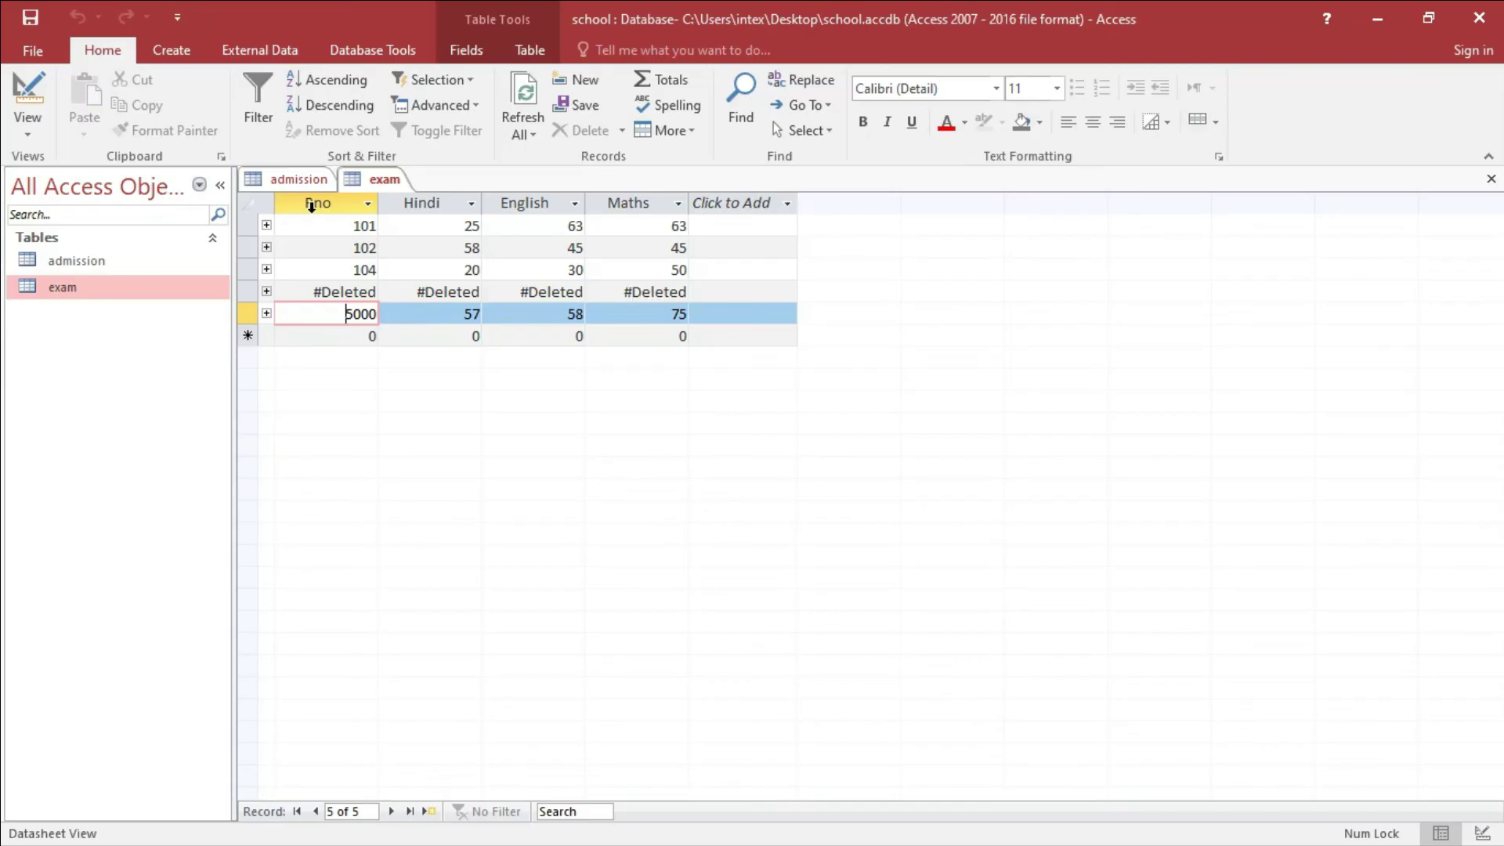
pyautogui.click(287, 180)
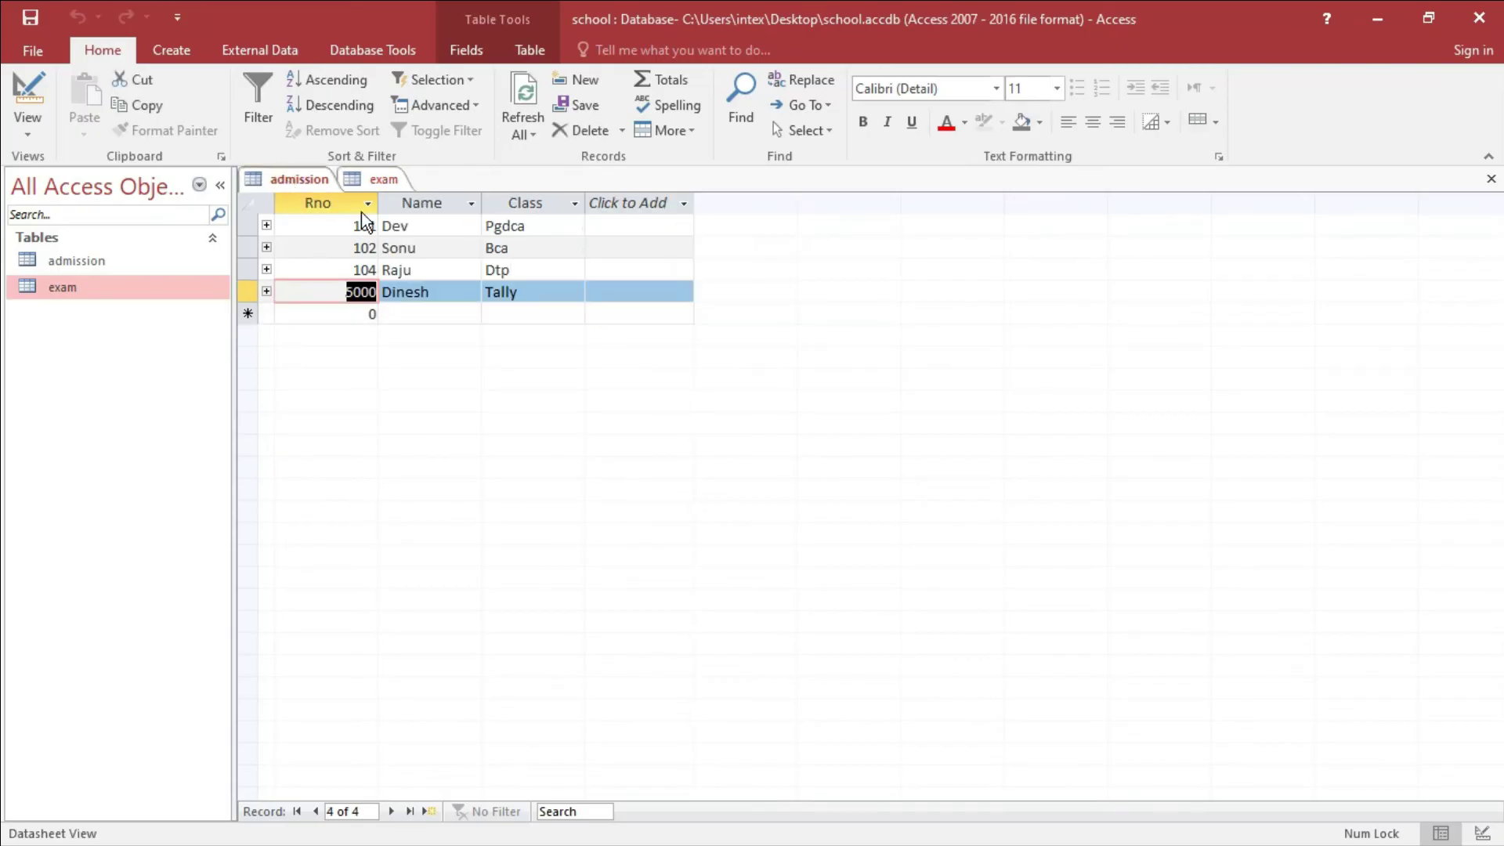
pyautogui.click(379, 179)
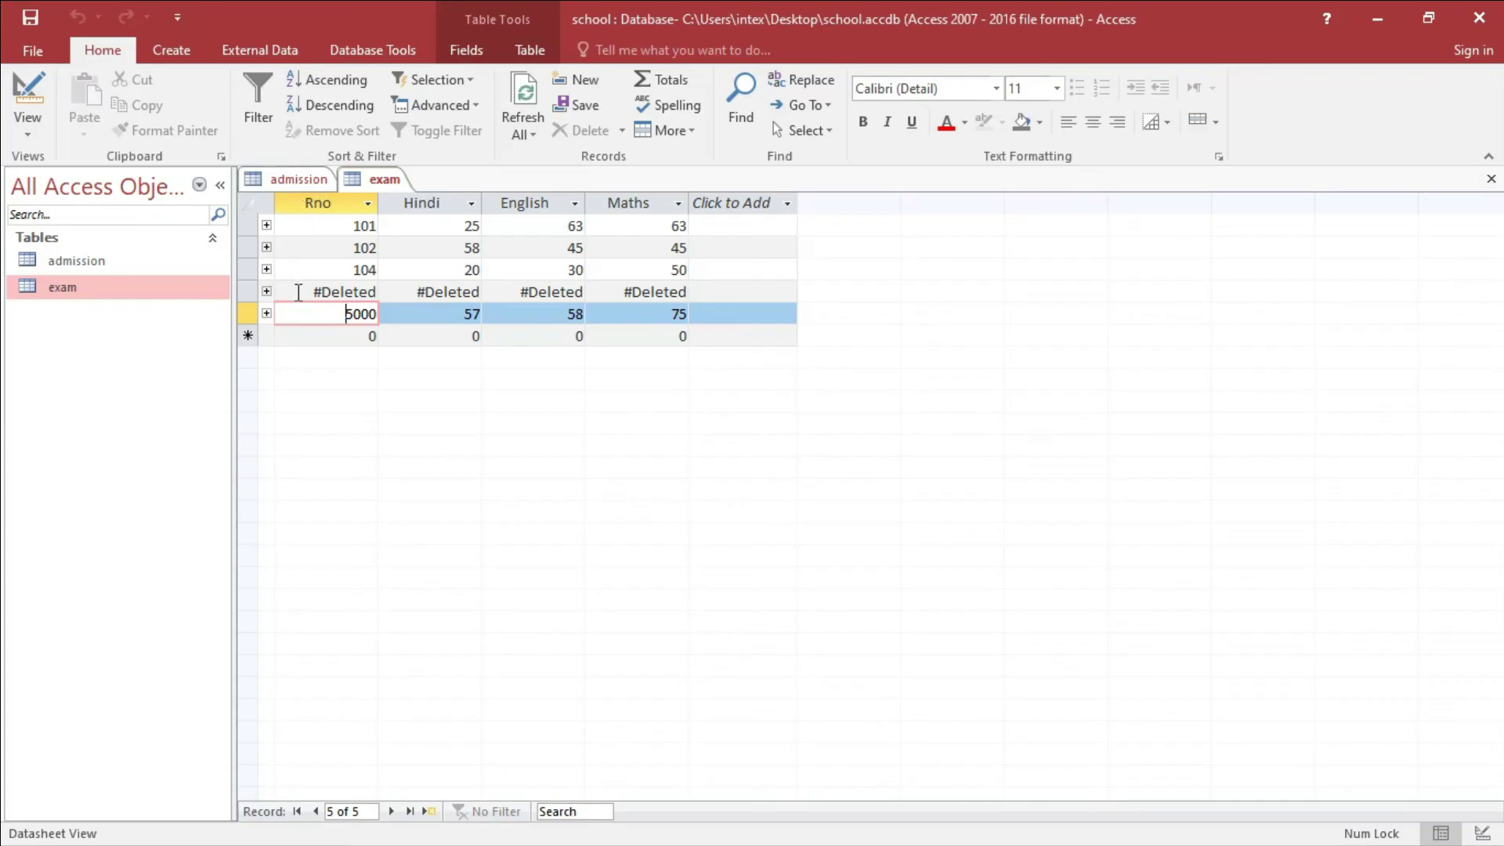
# - Delete the record with Rno 5000 from the exam table, confirming the deletion, and check the matching record in the admission table
pyautogui.click(346, 313)
pyautogui.click(249, 313)
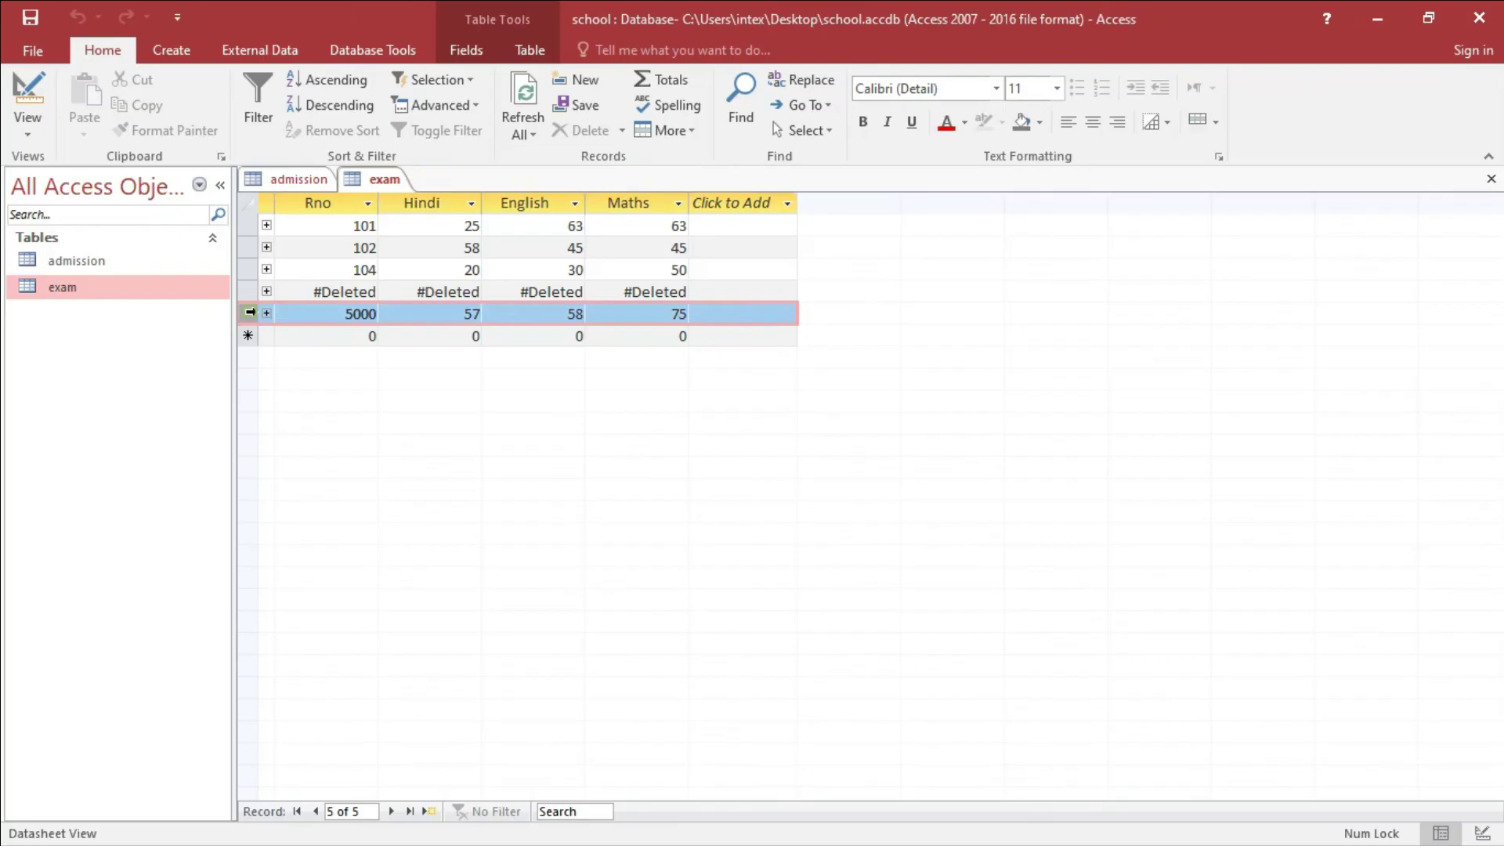
pyautogui.rightClick(251, 314)
pyautogui.click(317, 353)
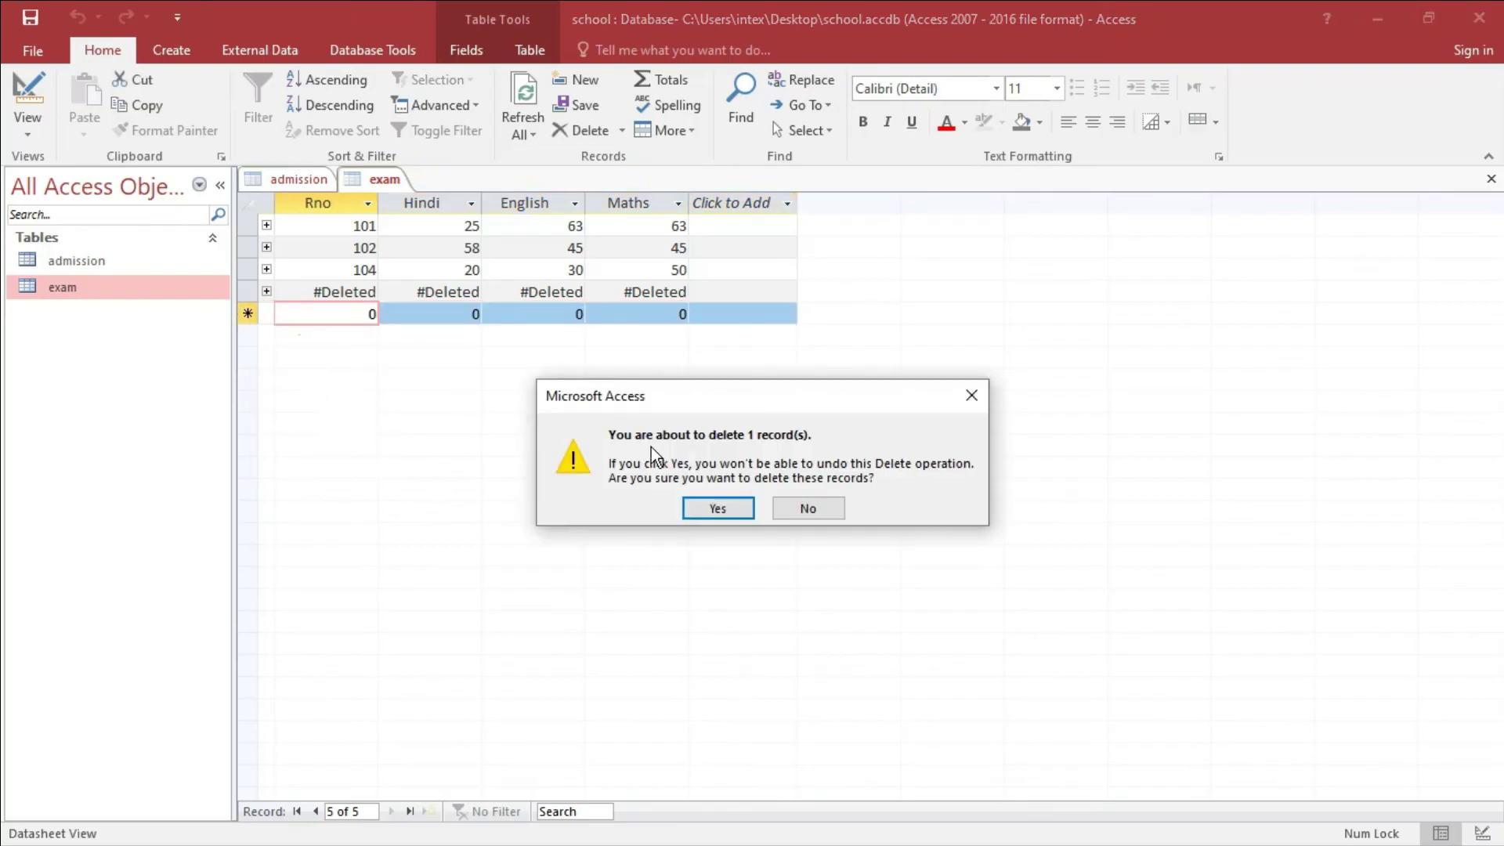
pyautogui.click(703, 506)
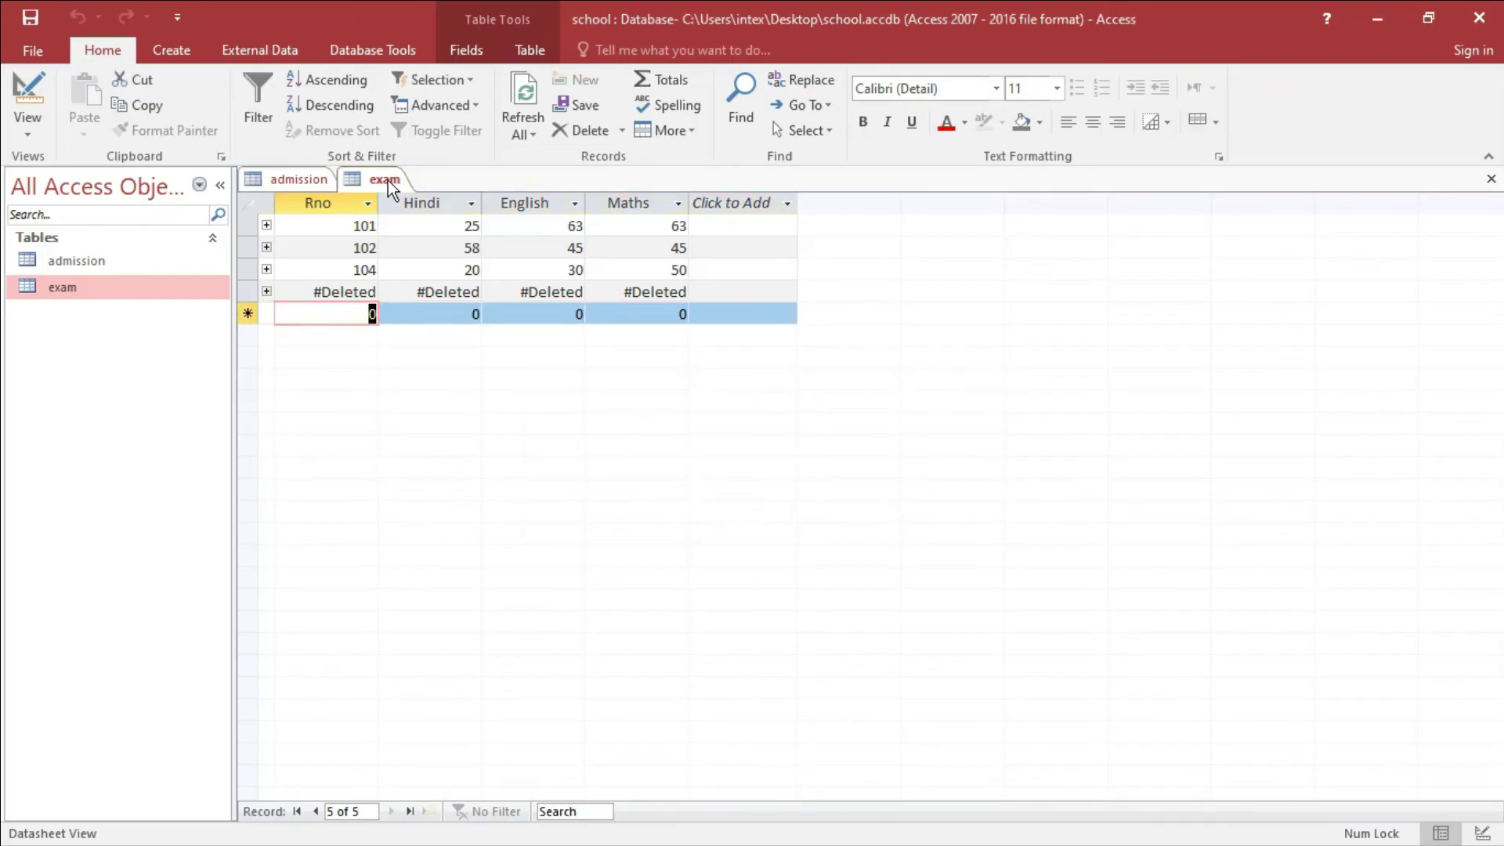
pyautogui.click(288, 177)
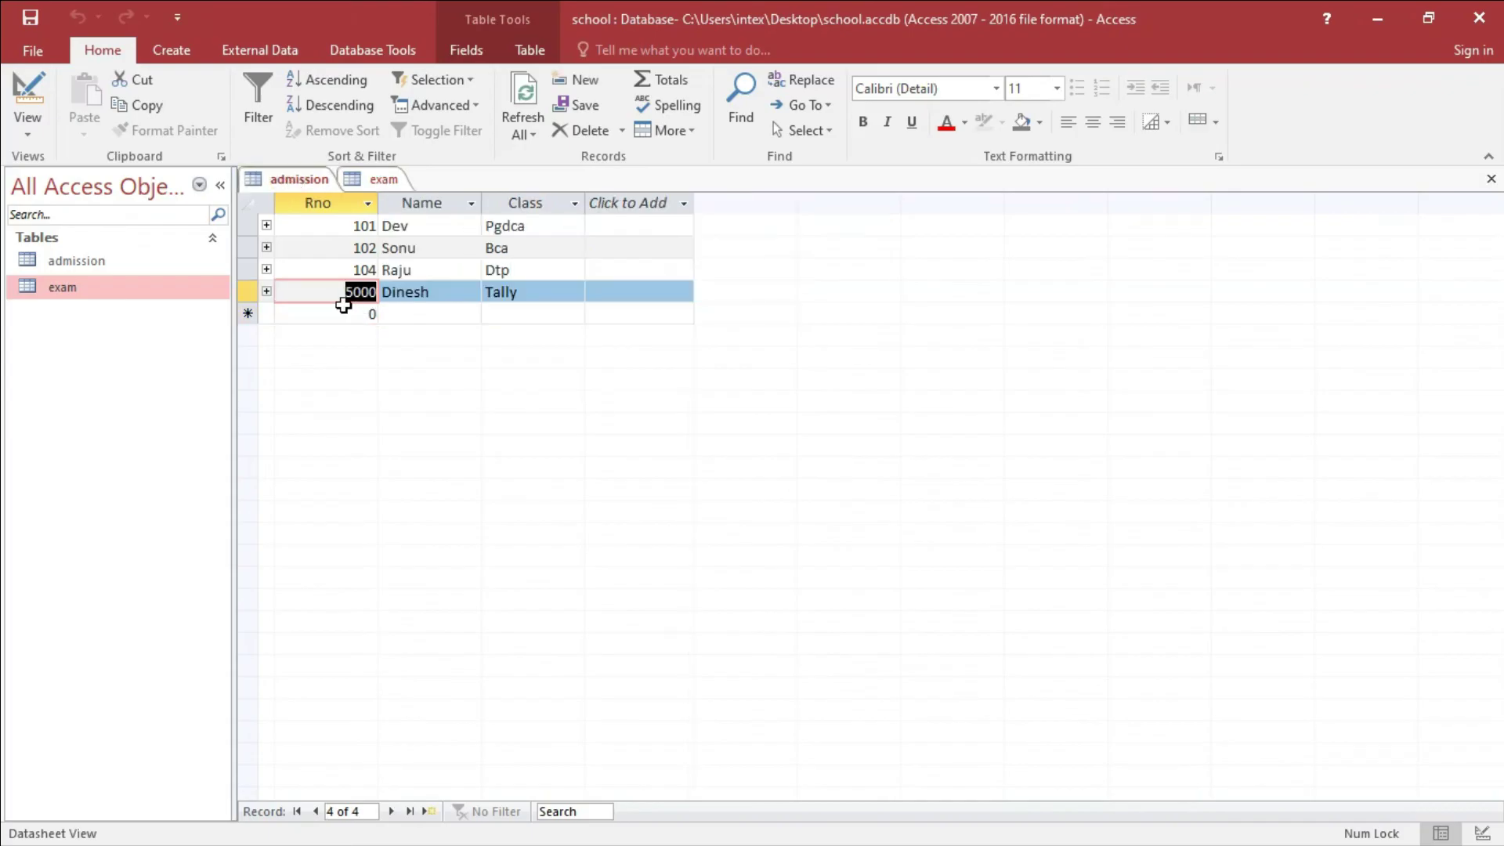
pyautogui.click(420, 292)
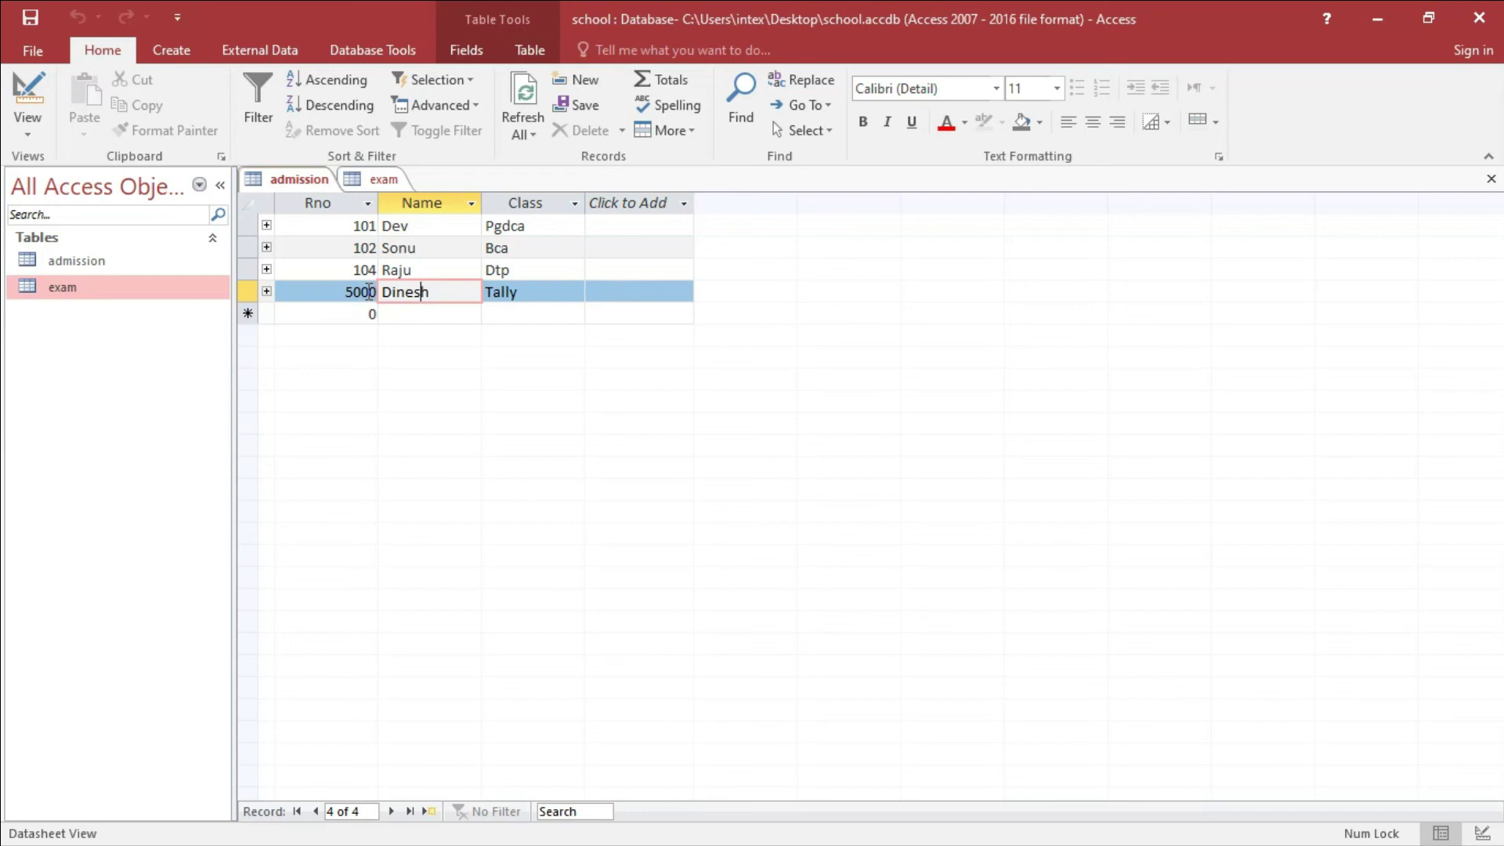
# - Delete the record with Rno 101 from the admission table, accepting the cascading delete of related records
pyautogui.click(251, 228)
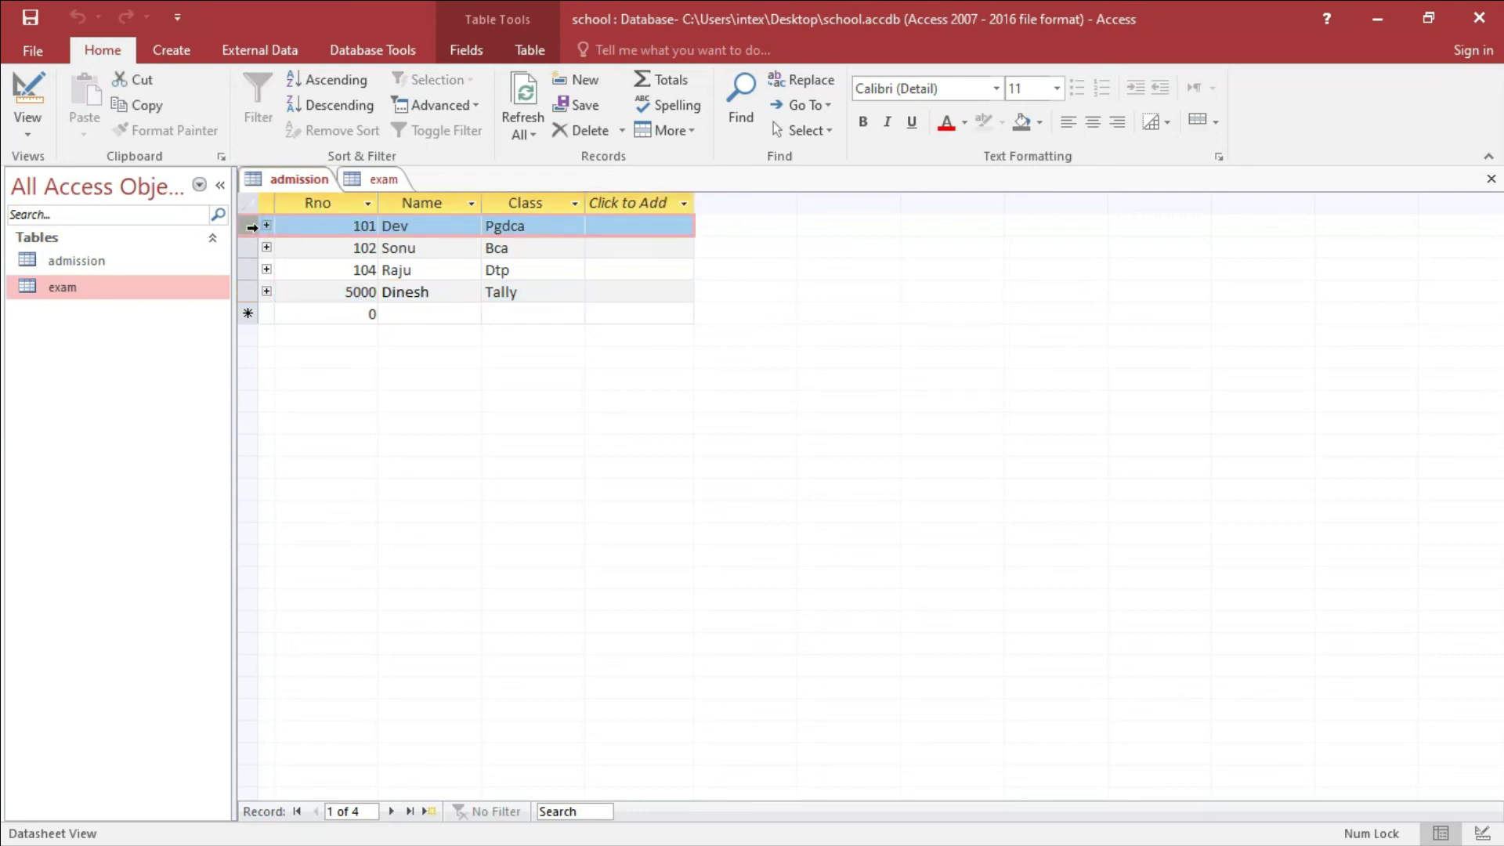
pyautogui.rightClick(251, 228)
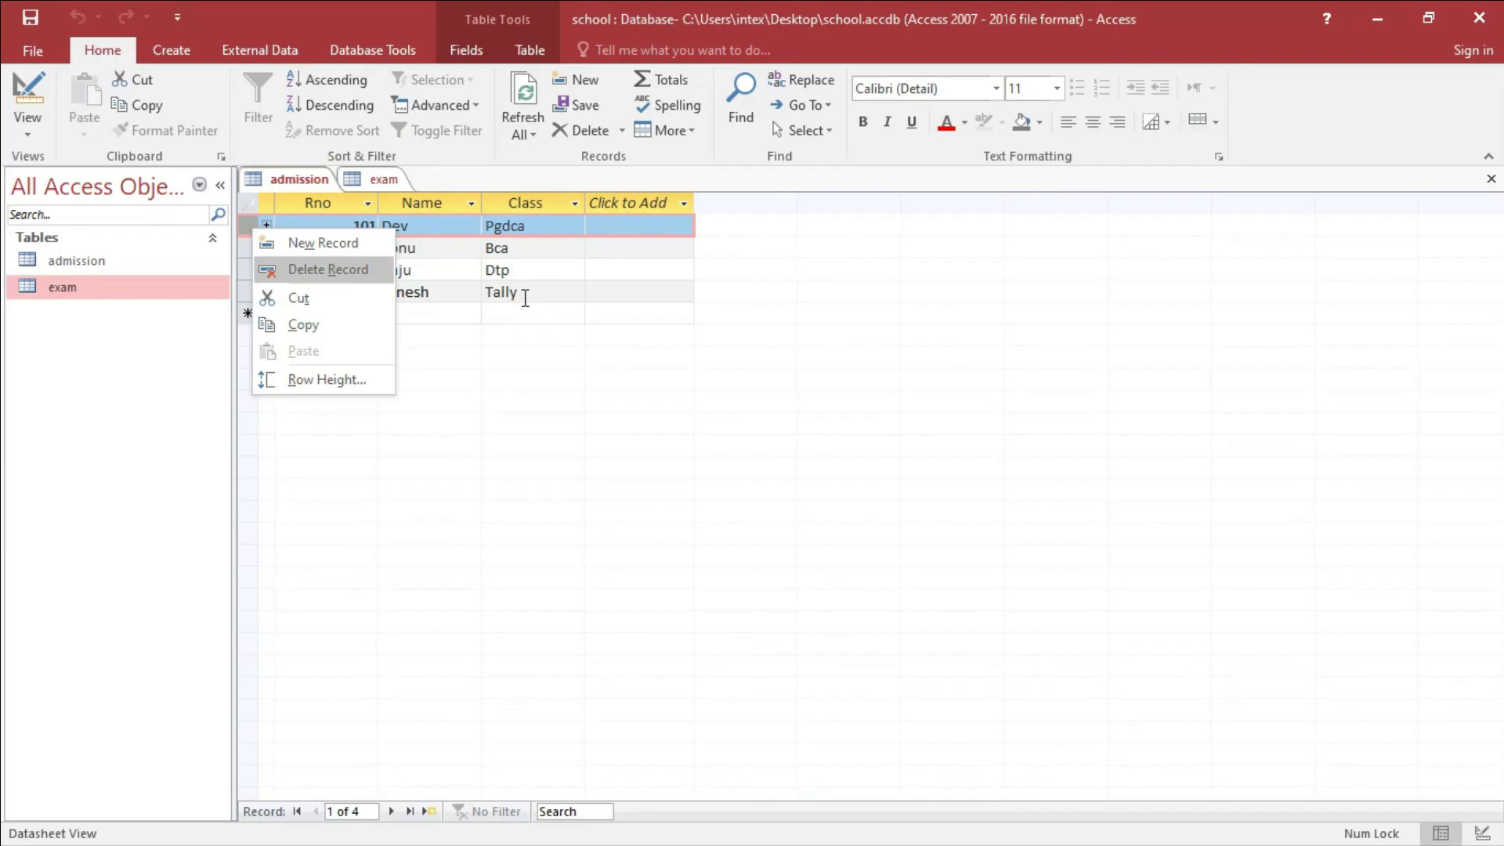
pyautogui.press('Escape')
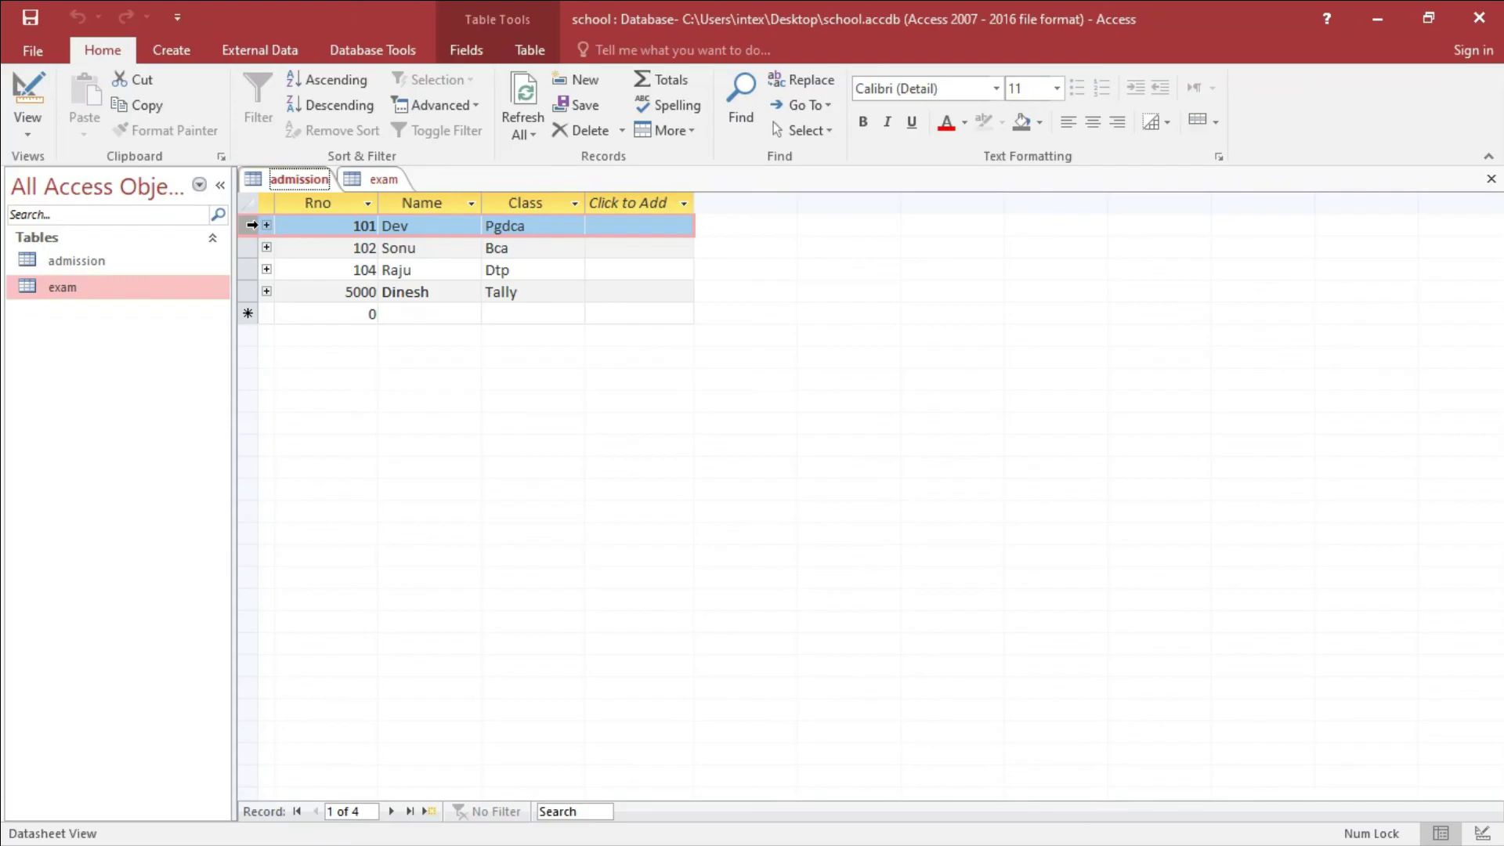
pyautogui.rightClick(251, 227)
pyautogui.click(315, 267)
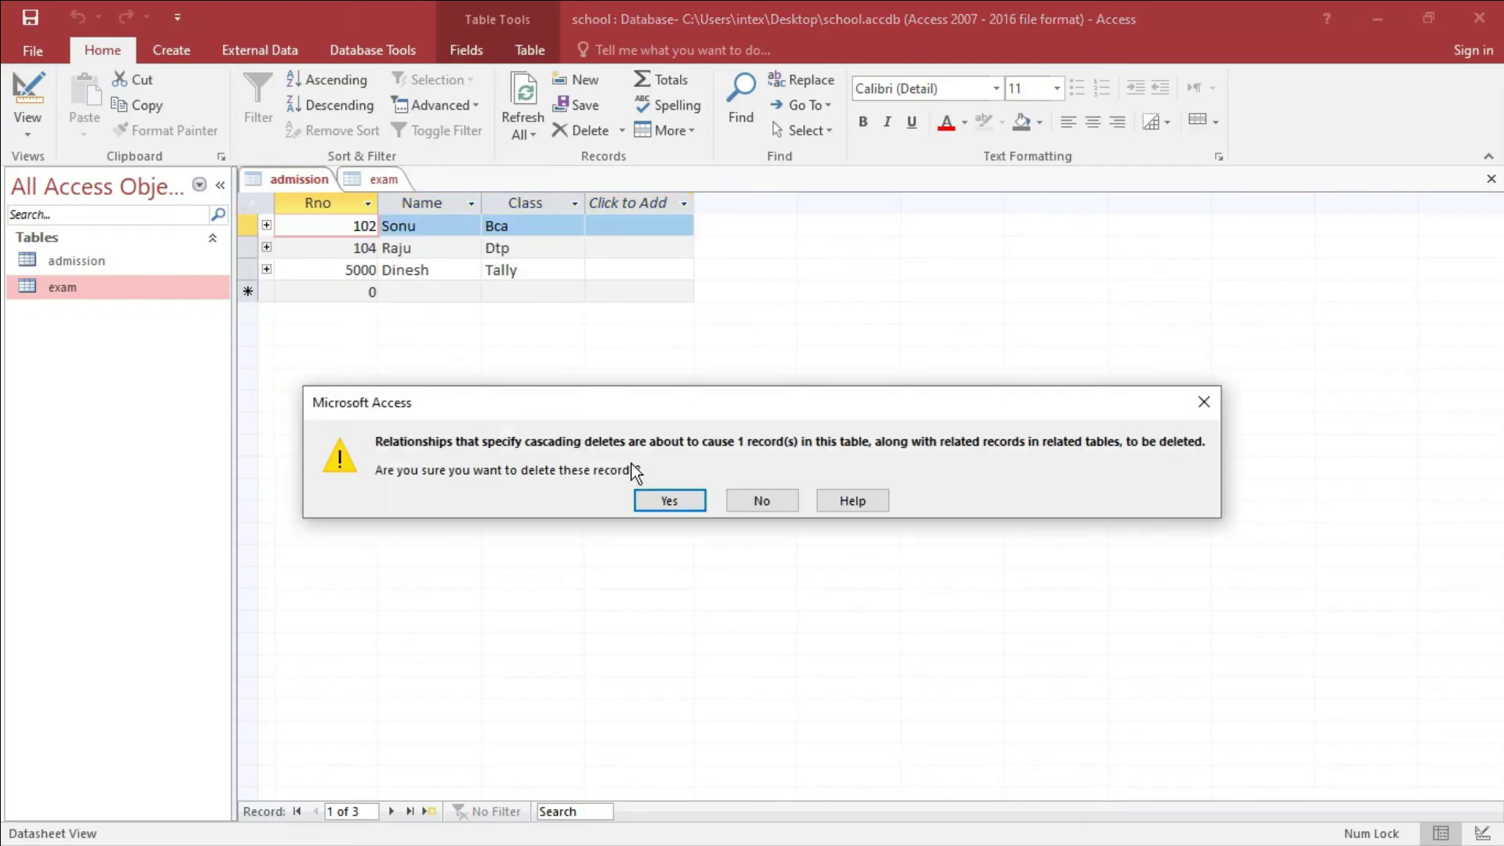
pyautogui.click(667, 501)
# - Check the exam table for the effect of the cascading delete, and close both the exam and admission tables
pyautogui.click(381, 182)
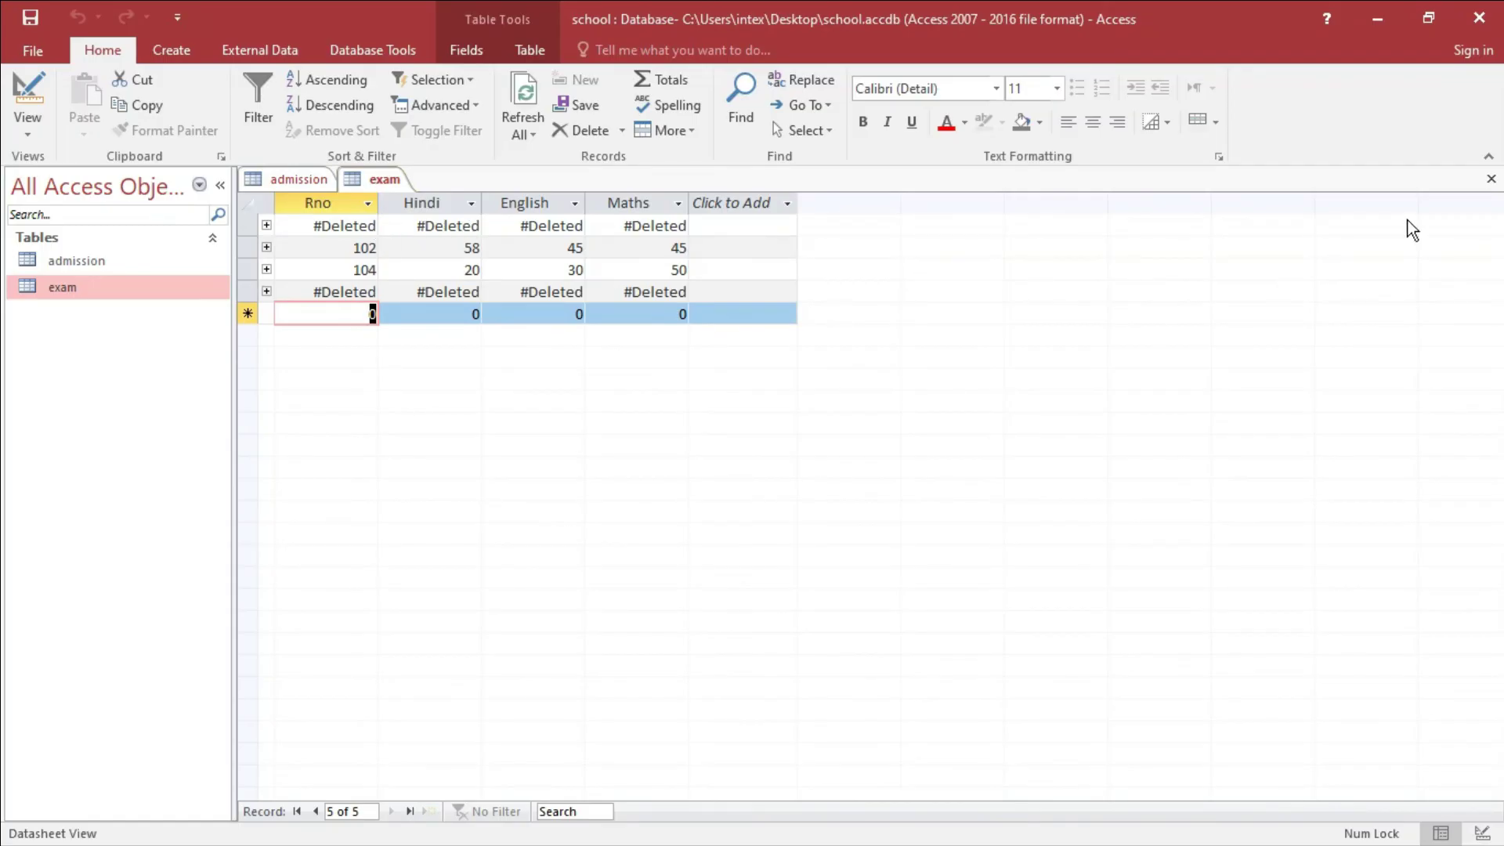
pyautogui.click(1492, 182)
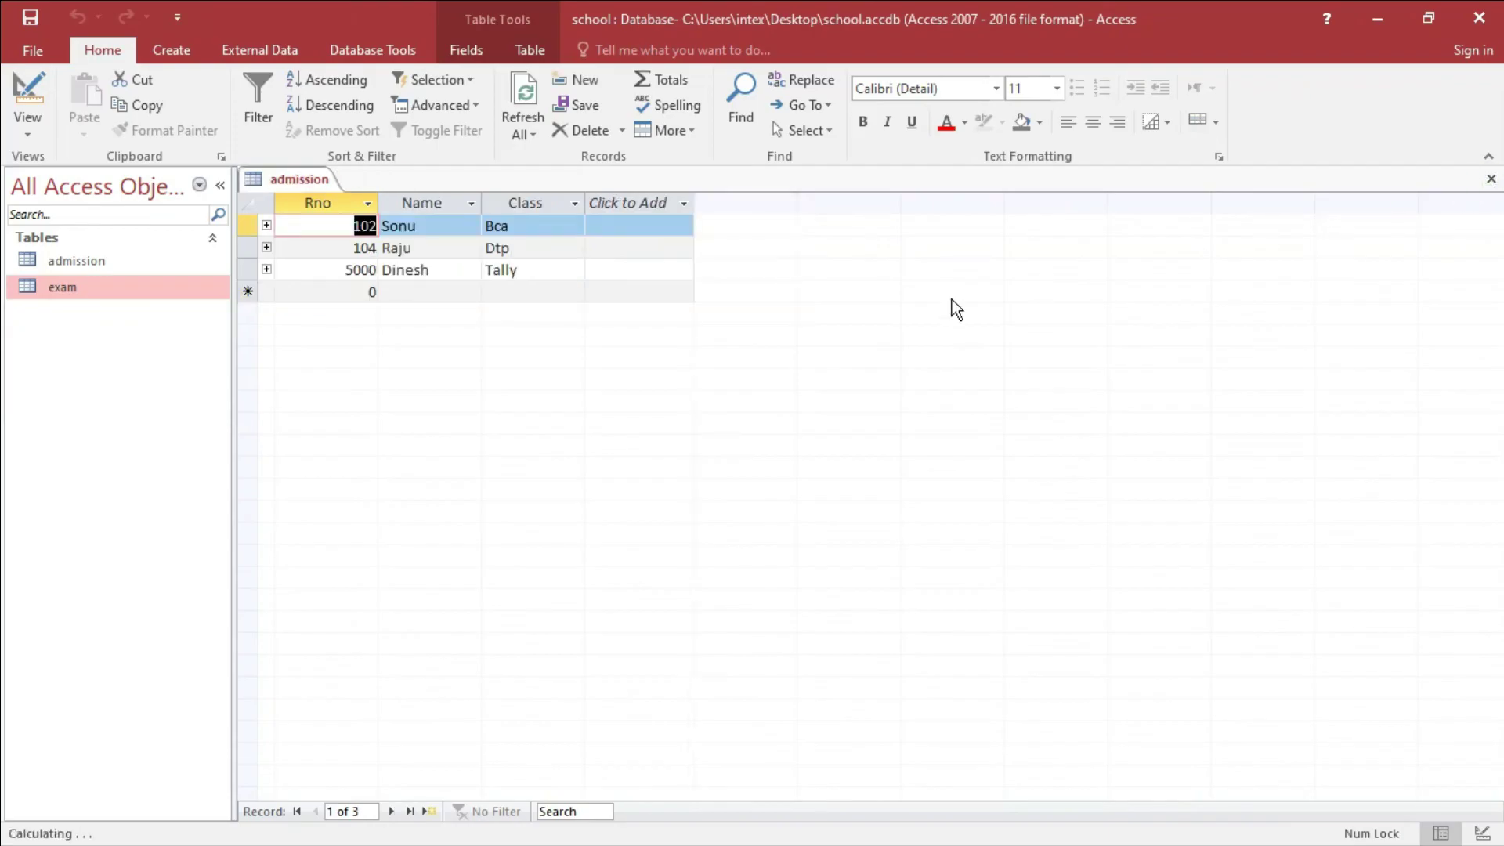
pyautogui.click(1485, 184)
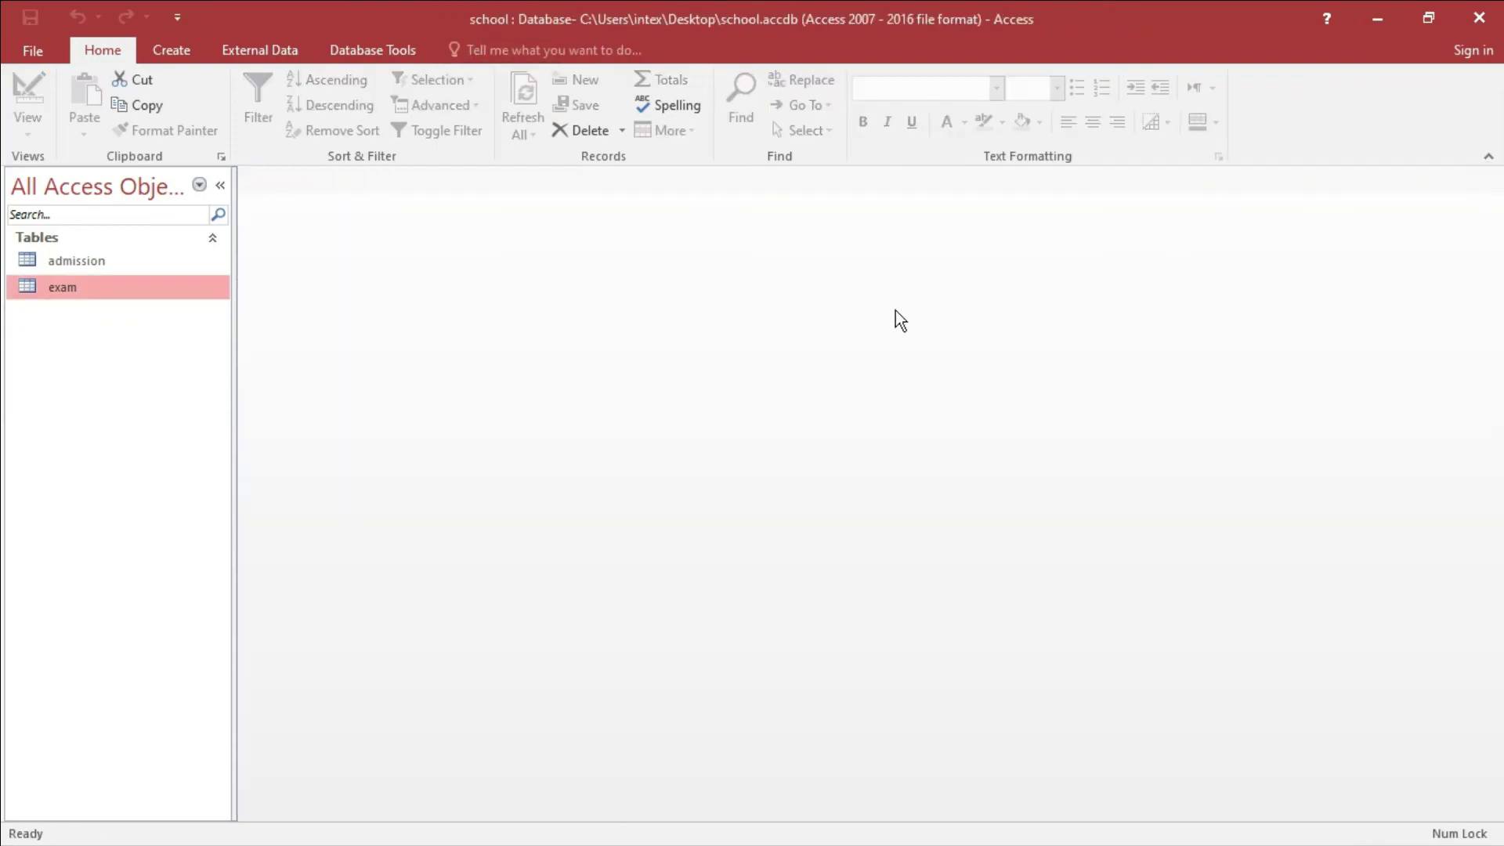